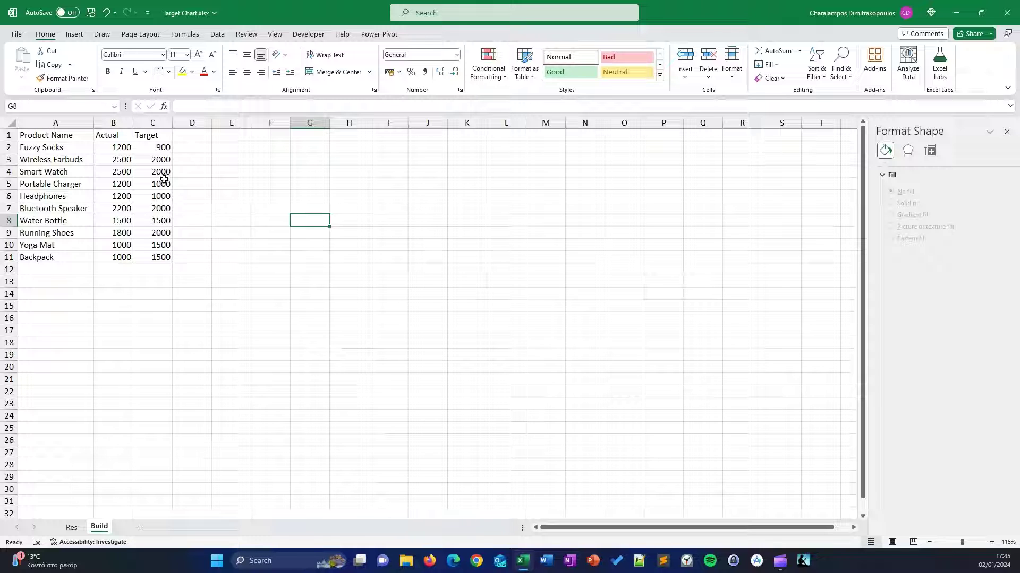
pyautogui.click(234, 181)
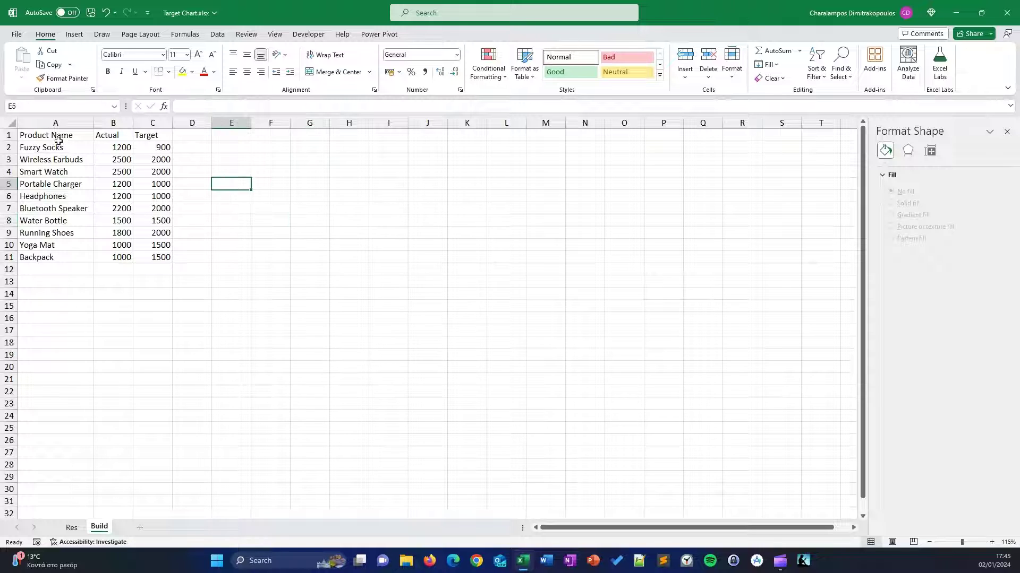
pyautogui.click(54, 136)
pyautogui.moveTo(54, 137)
pyautogui.mouseDown()
pyautogui.moveTo(155, 262)
pyautogui.moveTo(155, 251)
pyautogui.mouseUp()
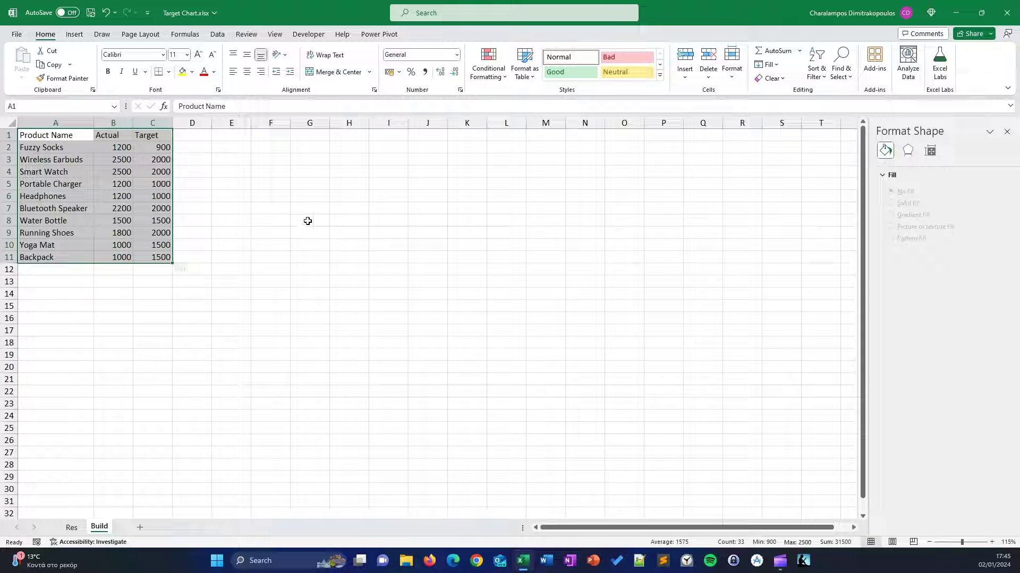
pyautogui.hotkey('alt', 'F1')
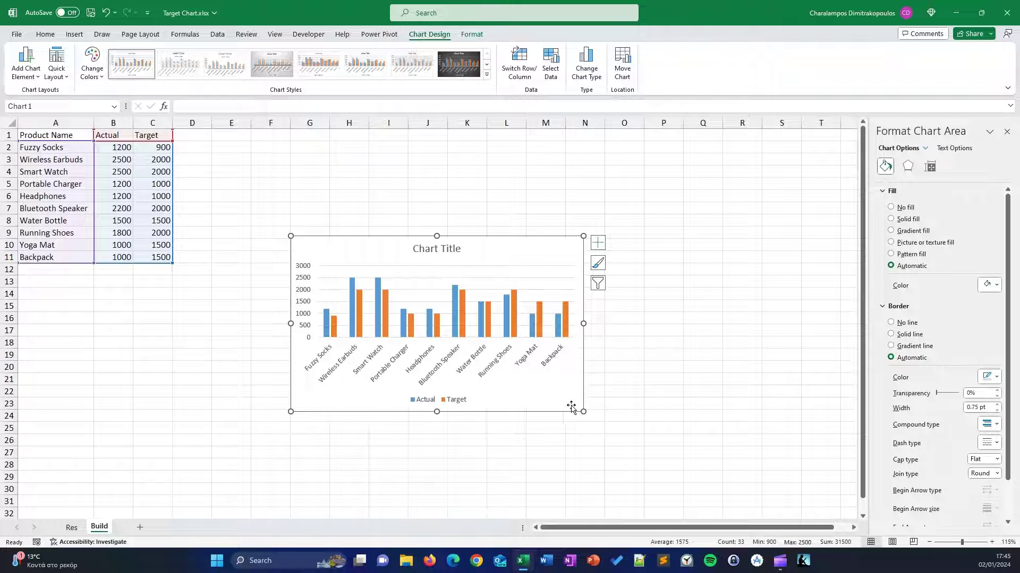
pyautogui.moveTo(584, 412); pyautogui.dragTo(599, 456)
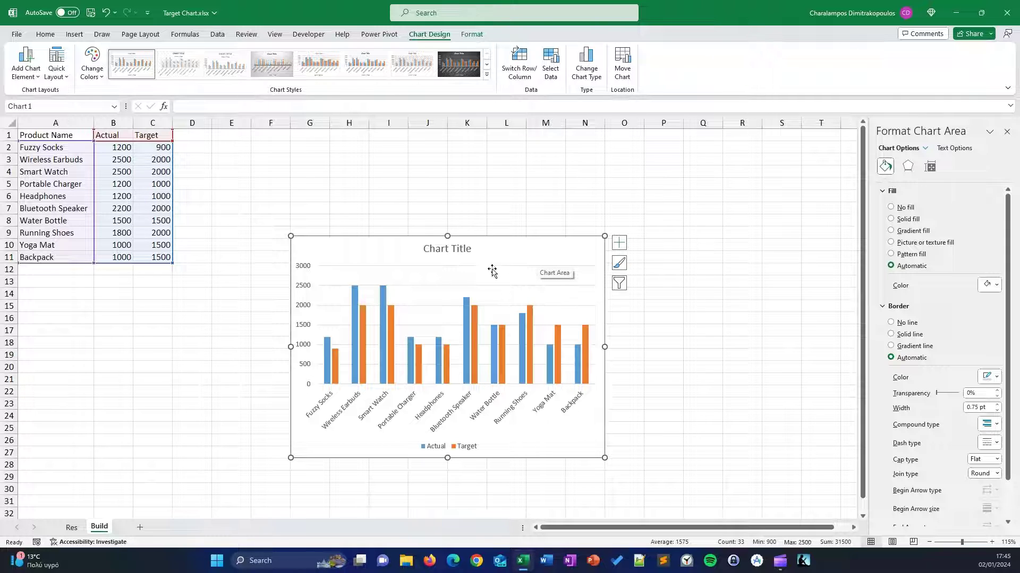
pyautogui.press('Delete')
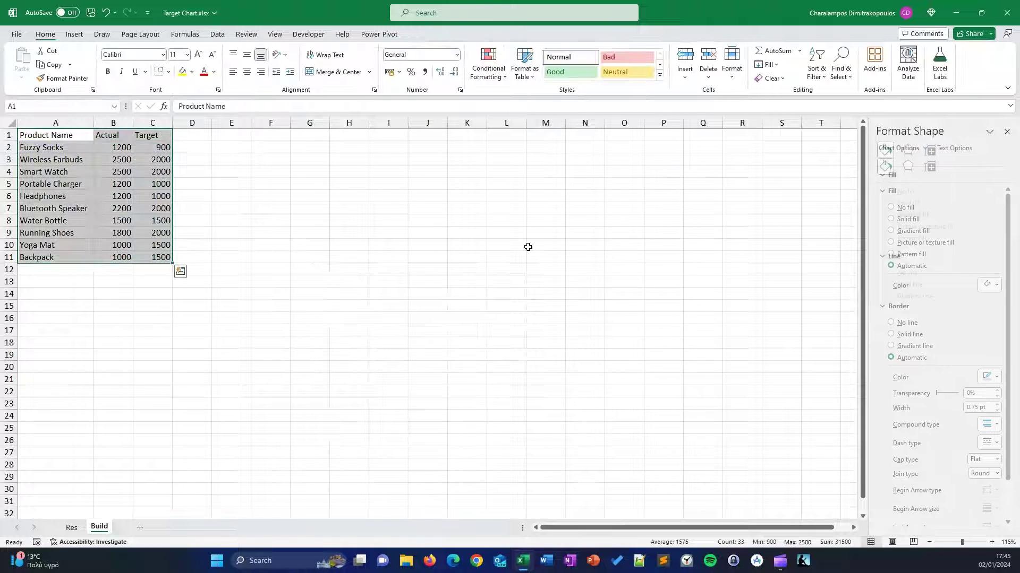
pyautogui.click(489, 279)
# Convert the product data range A1:C11 into a table with headers.
pyautogui.click(89, 198)
pyautogui.hotkey('ctrl', 'a')
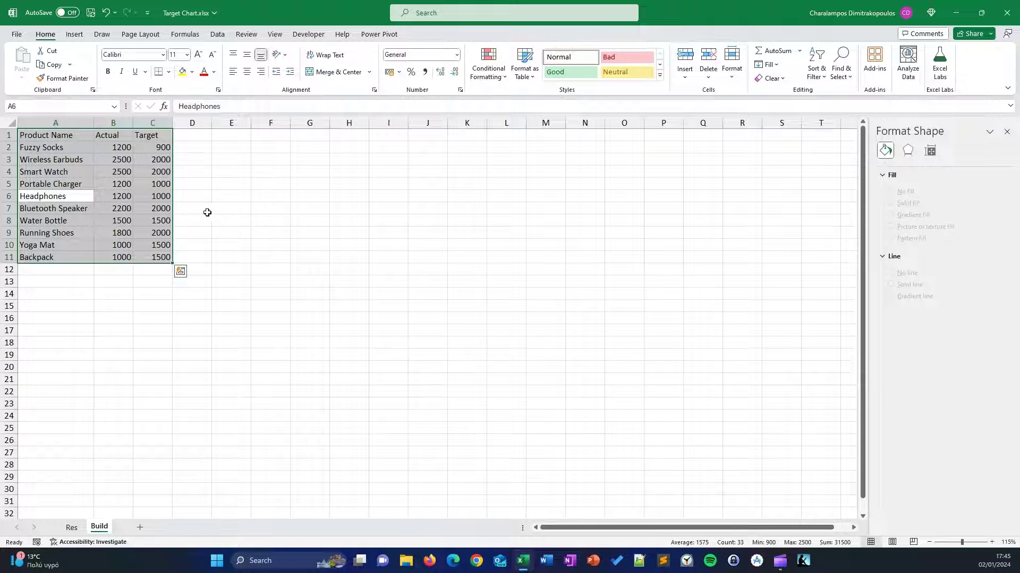
pyautogui.hotkey('ctrl', 't')
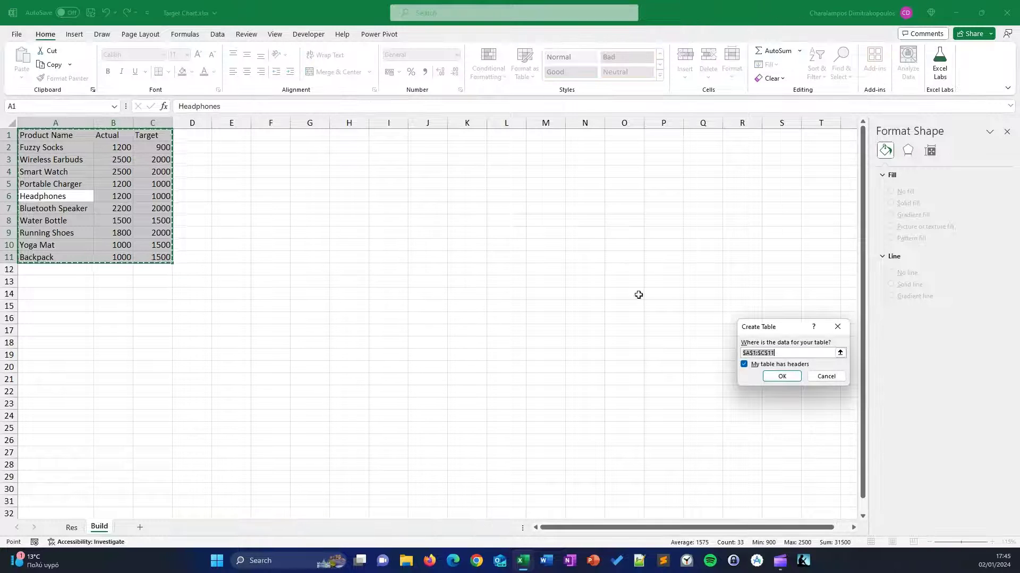
pyautogui.click(782, 376)
pyautogui.click(348, 246)
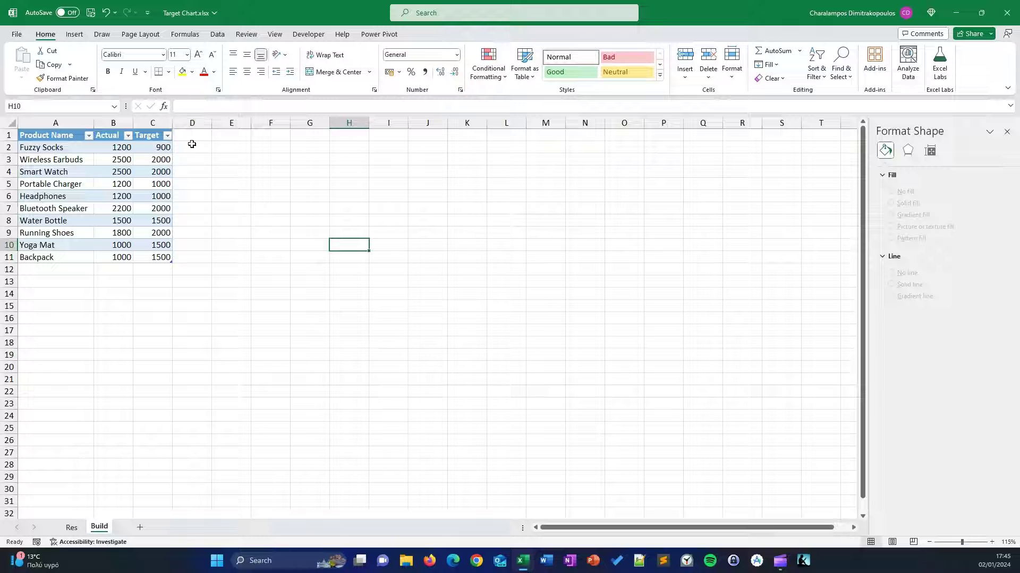
# Add a table column headed Surplus in D1, beside the Target column.
pyautogui.click(194, 135)
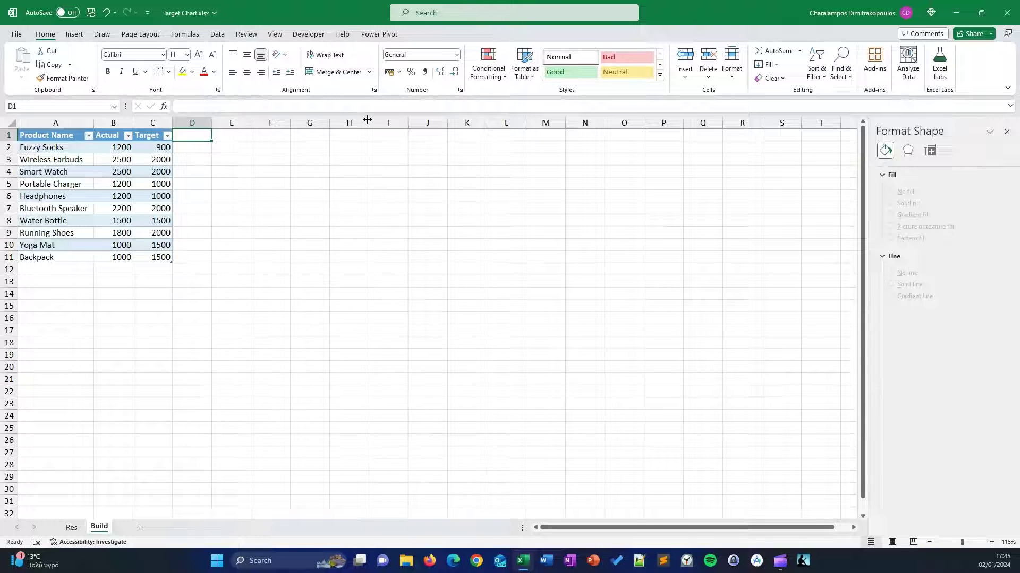
pyautogui.write('Surplus')
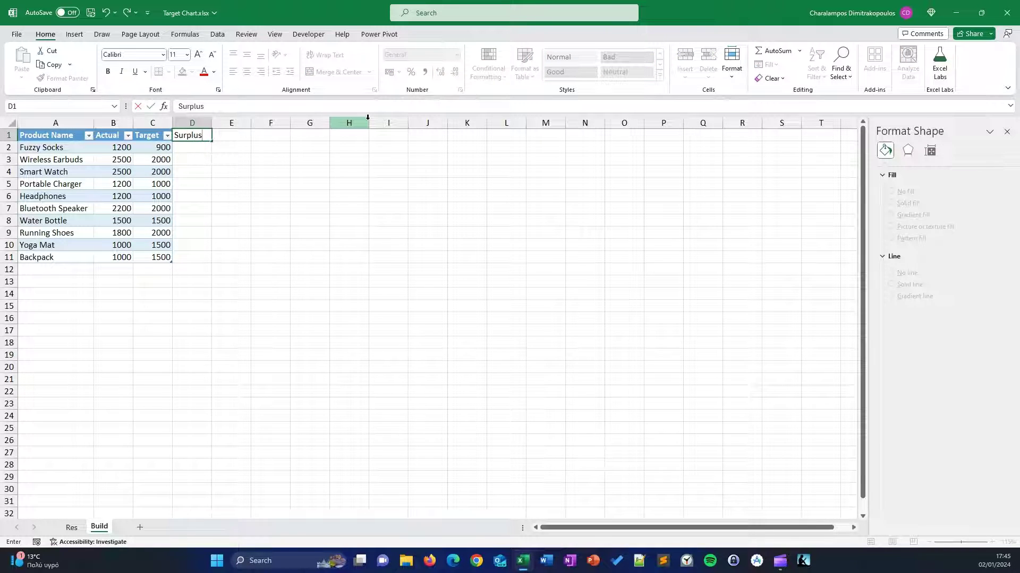
pyautogui.press('Return')
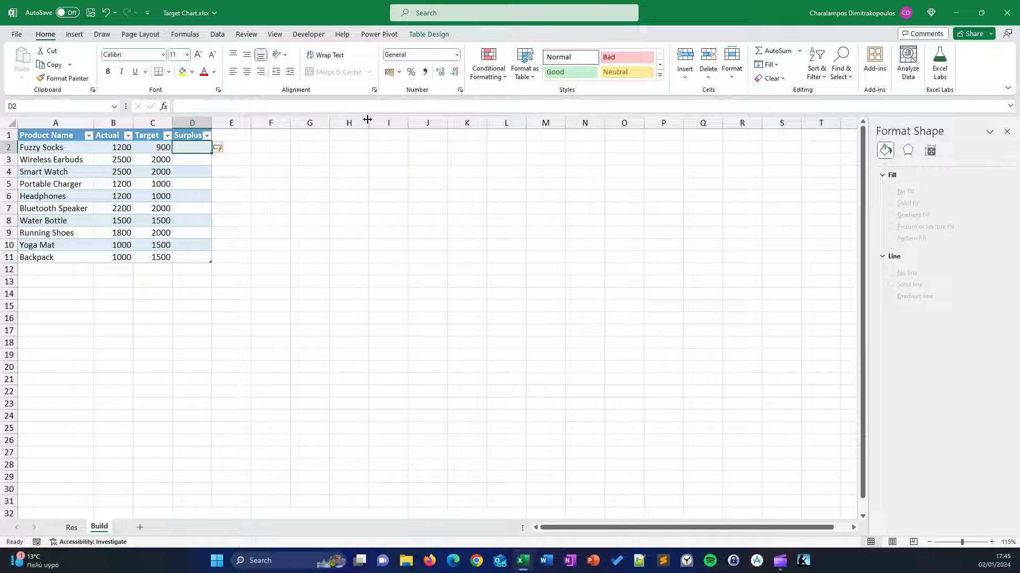
pyautogui.write('=')
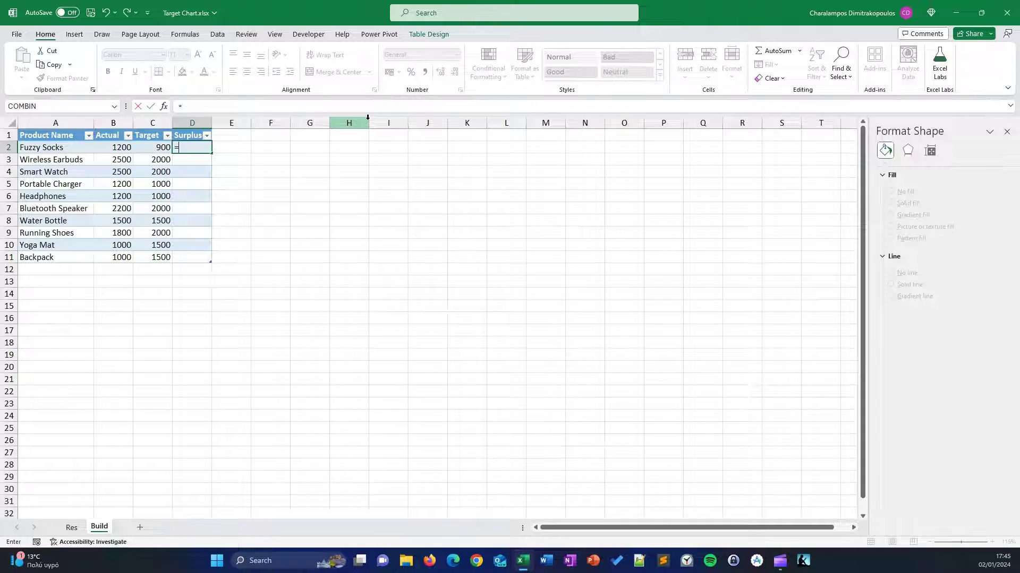
pyautogui.press('Left')
pyautogui.press('Left')
pyautogui.write('-')
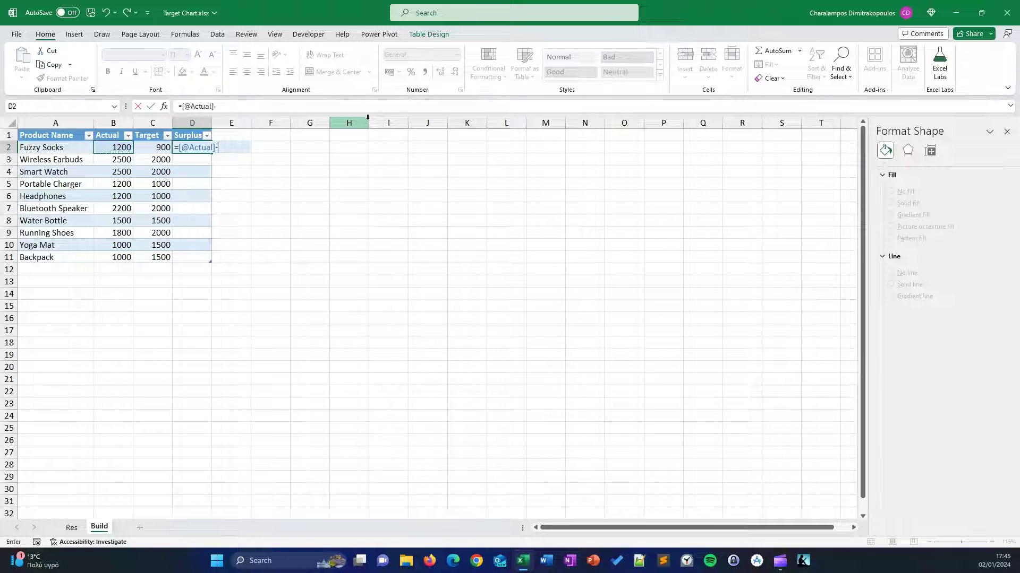
pyautogui.press('Left')
pyautogui.press('Left')
pyautogui.press('Right')
pyautogui.press('Return')
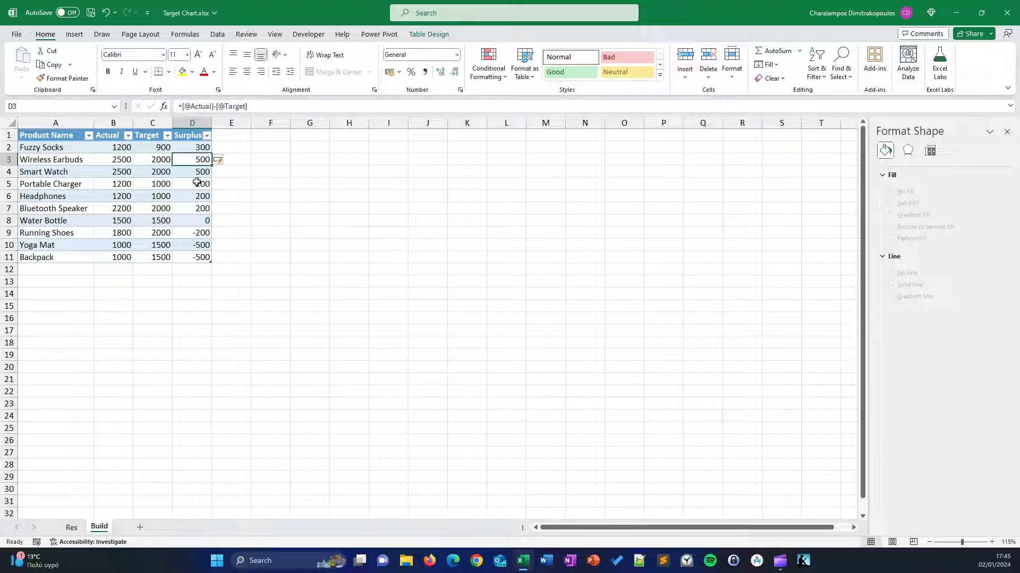
pyautogui.click(199, 148)
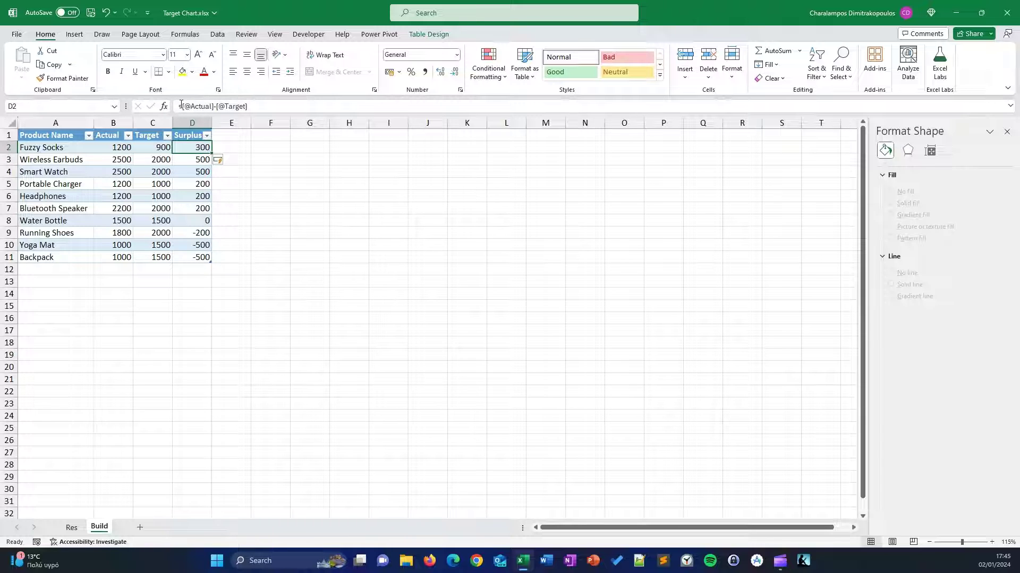
pyautogui.click(187, 106)
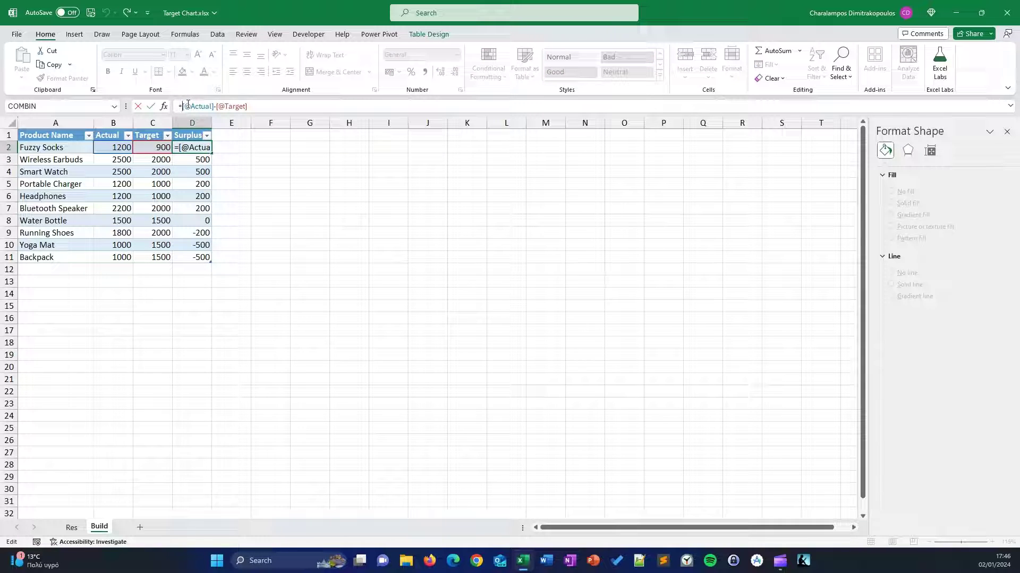
pyautogui.write('ma')
pyautogui.write('x(')
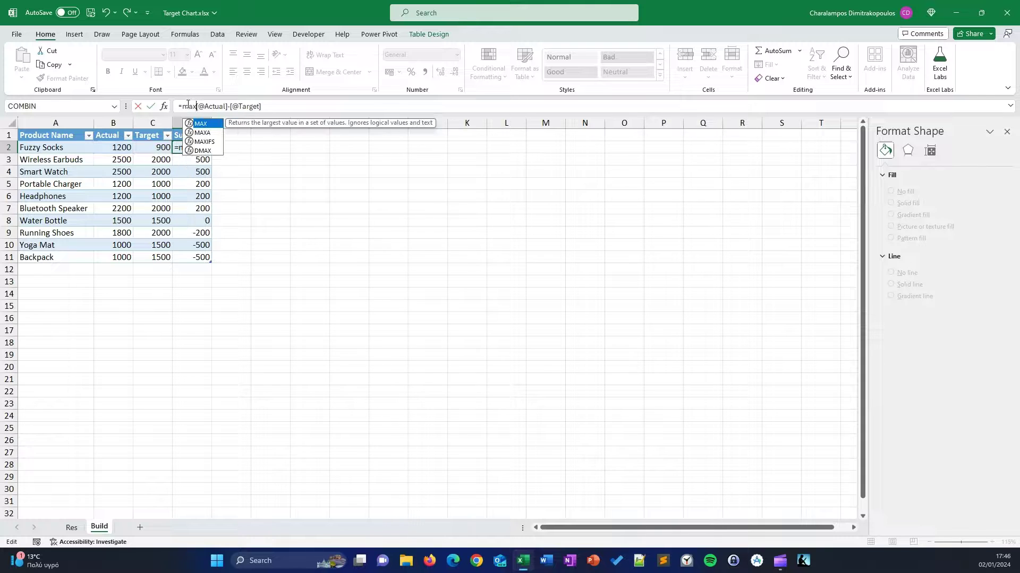
pyautogui.click(285, 103)
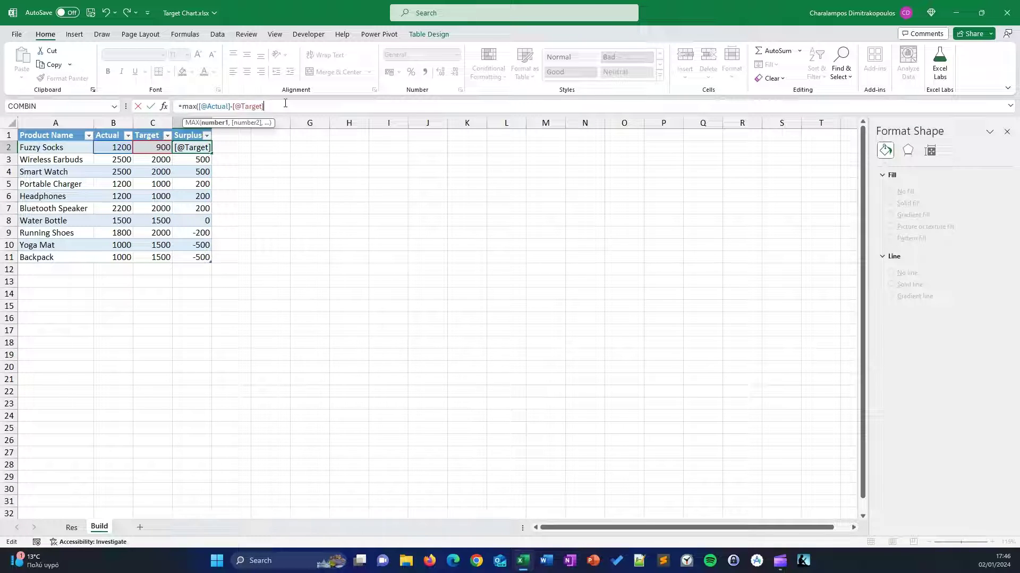
pyautogui.write(',0)')
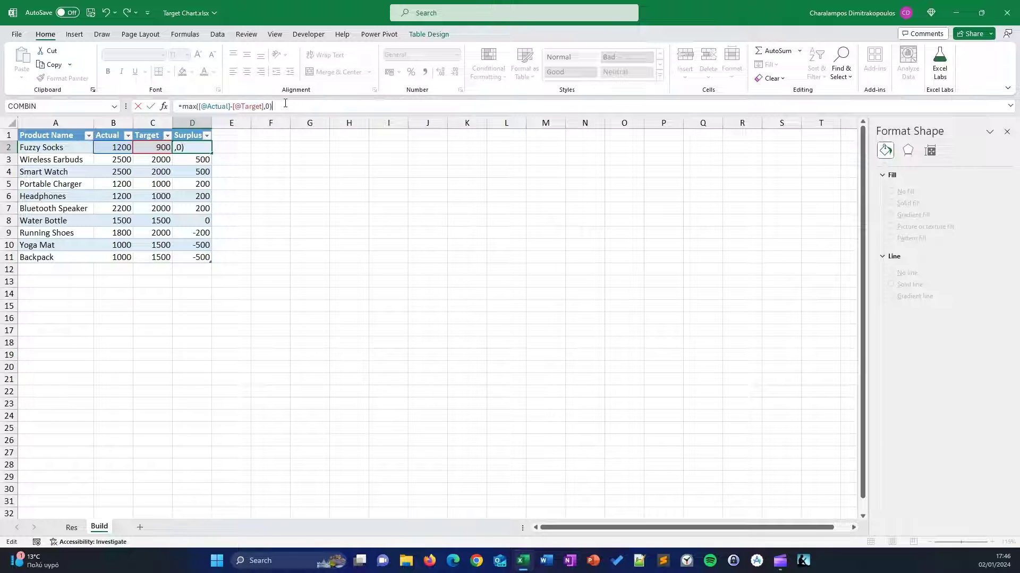
pyautogui.press('Return')
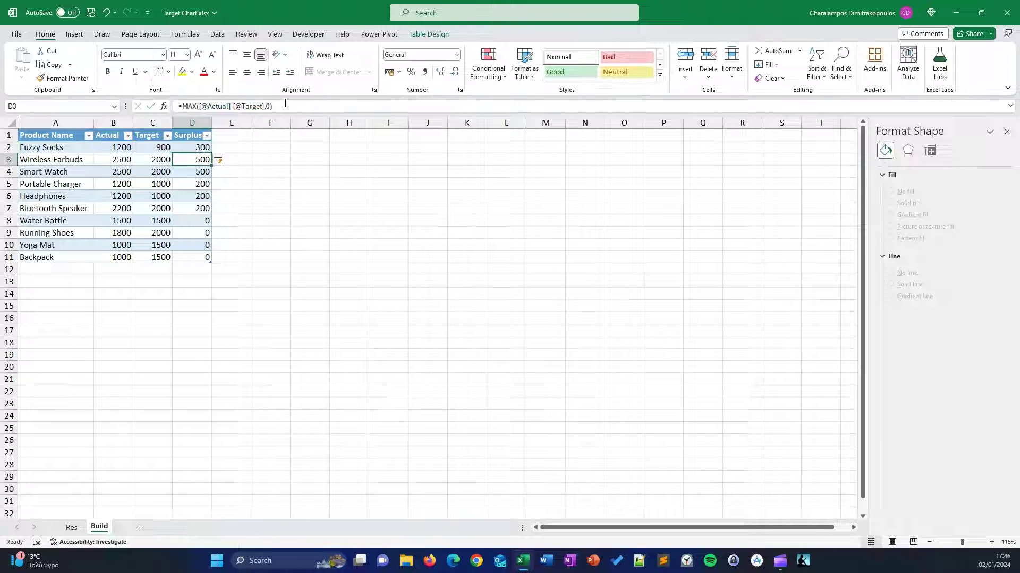
# Apply the custom number format 0;; to the Surplus column's values so that zeros are hidden.
pyautogui.click(189, 133)
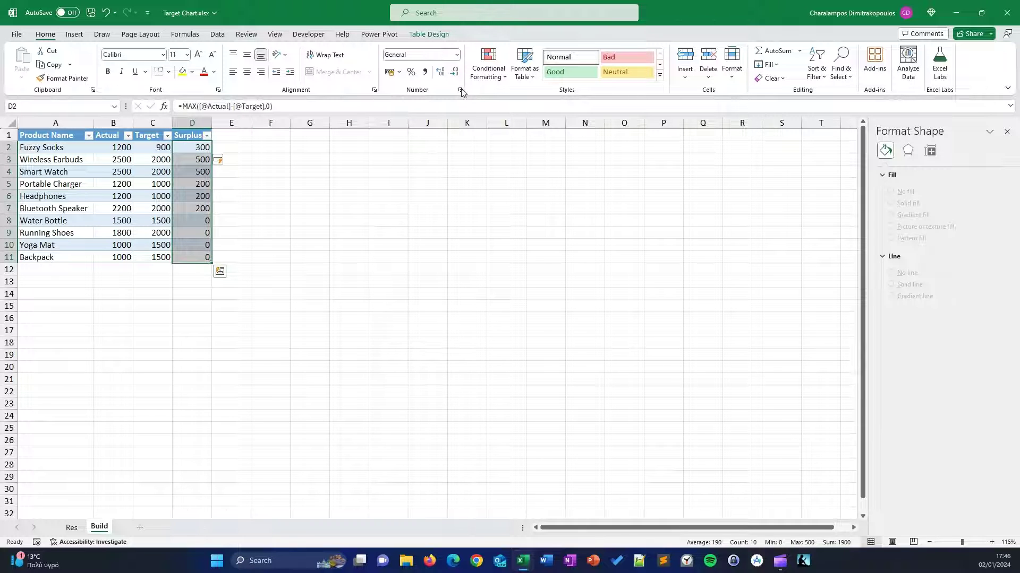
pyautogui.click(460, 90)
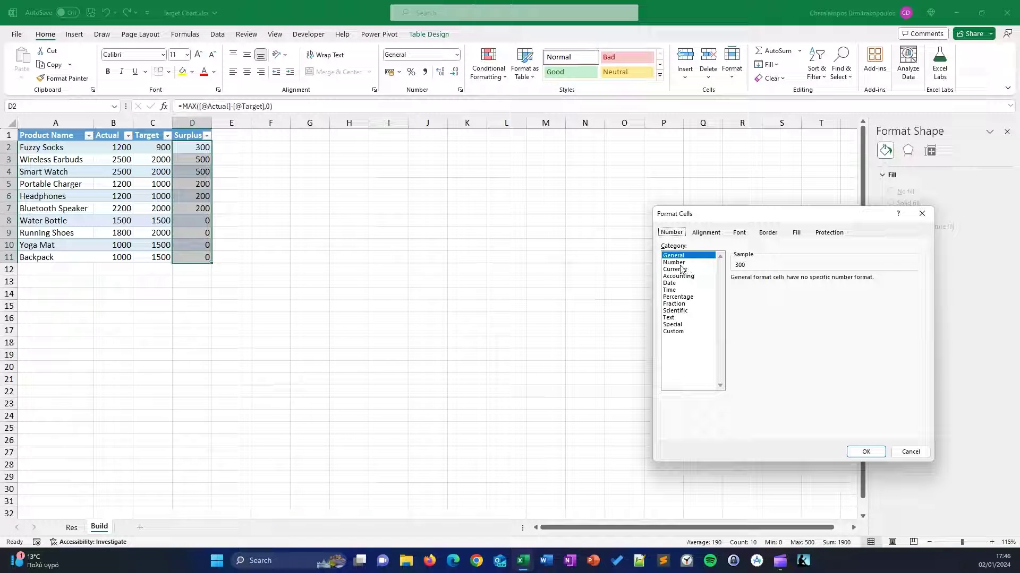
pyautogui.click(680, 332)
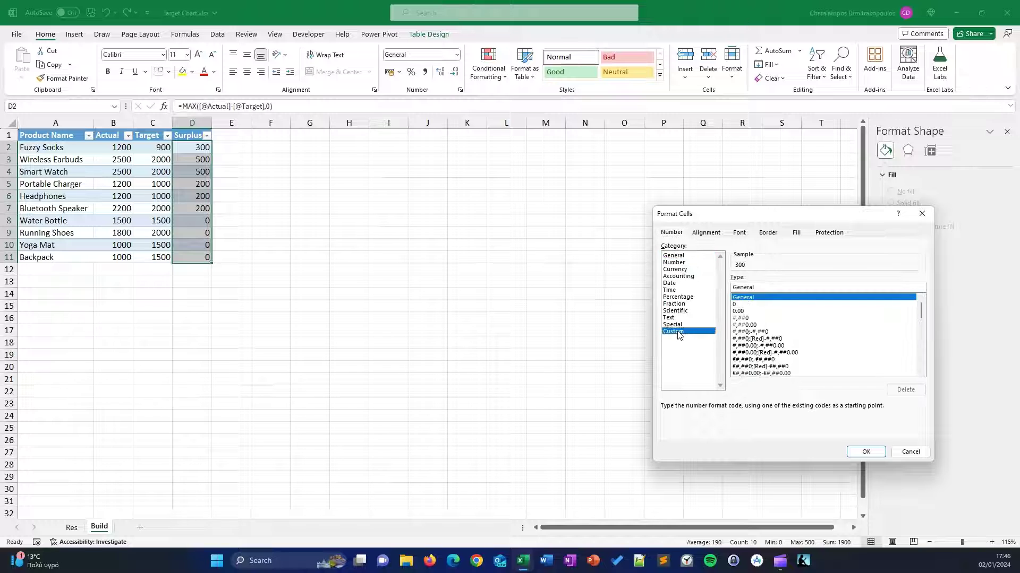
pyautogui.click(733, 304)
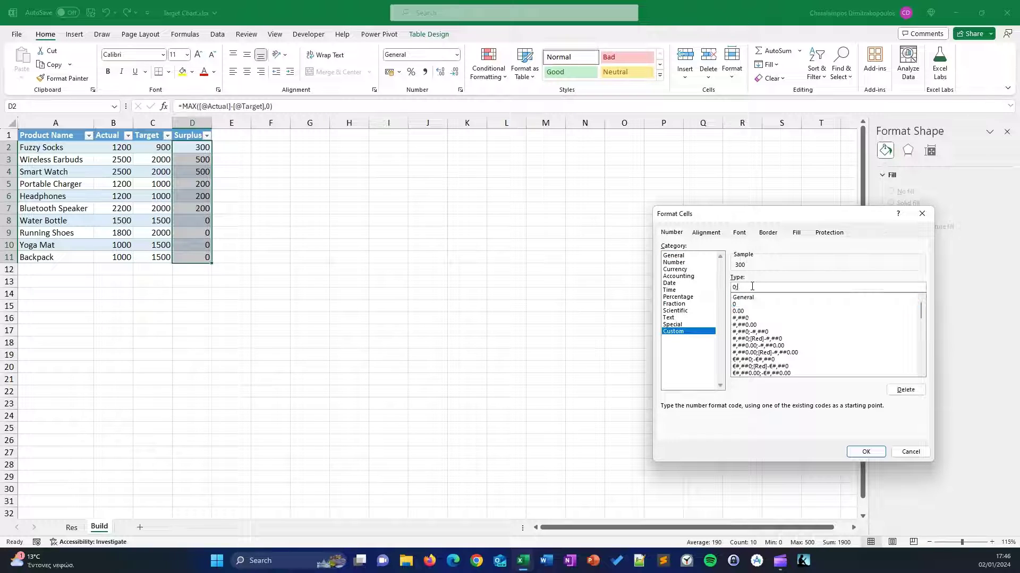
pyautogui.write(';;')
pyautogui.click(865, 452)
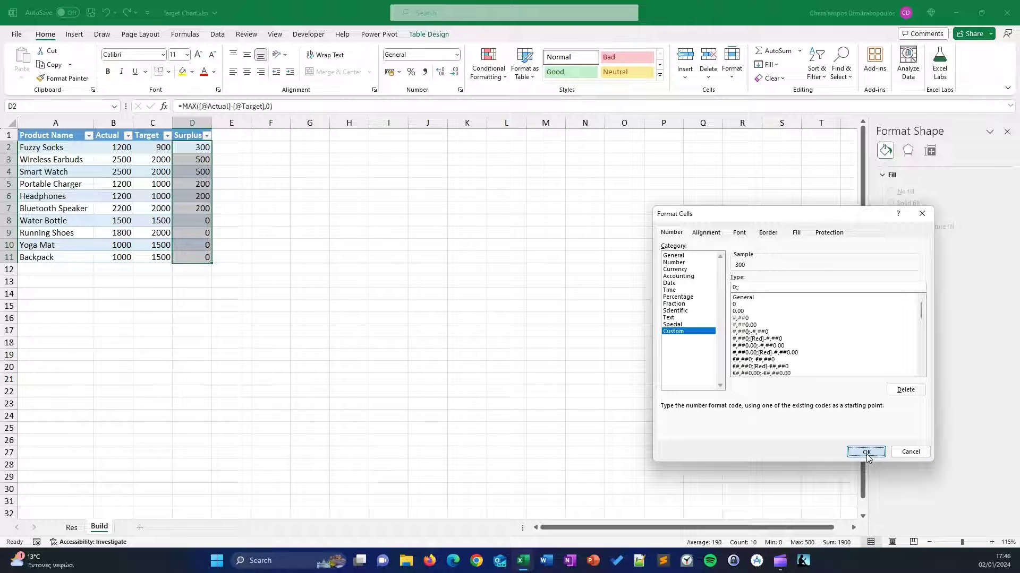
pyautogui.click(422, 354)
pyautogui.moveTo(200, 220); pyautogui.dragTo(205, 255)
pyautogui.click(335, 218)
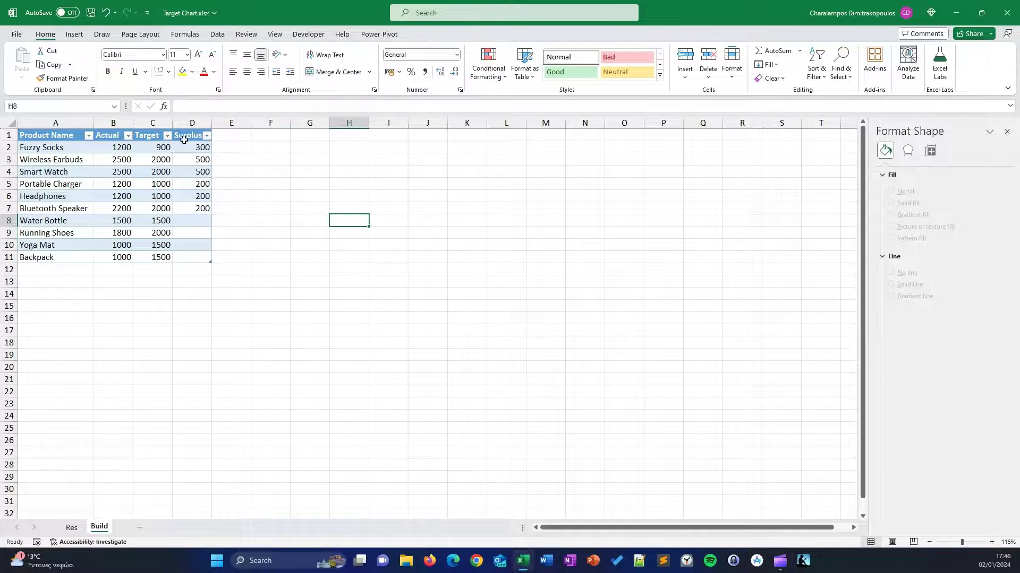
# Apply the Good cell style to the Surplus header.
pyautogui.click(194, 137)
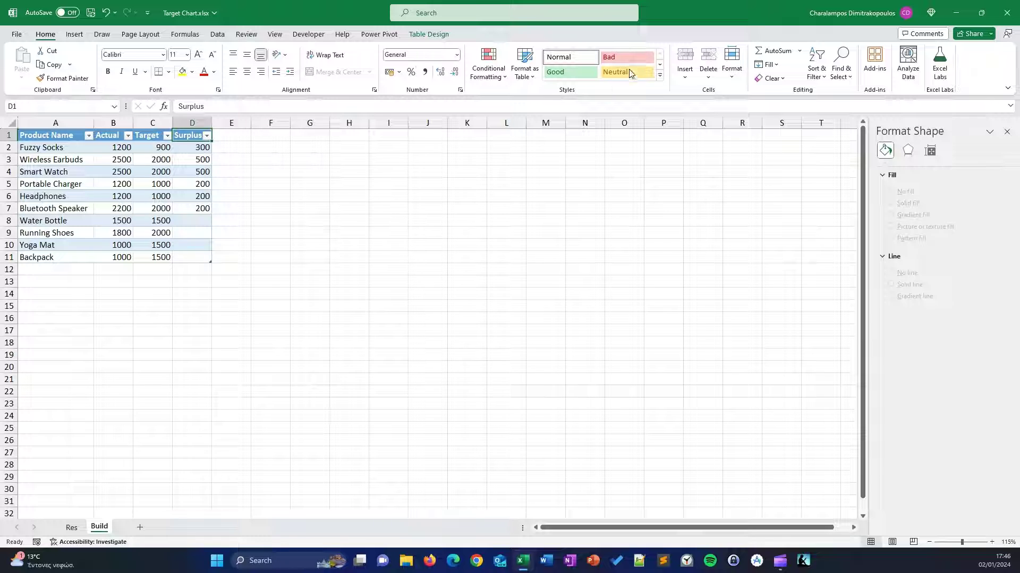
pyautogui.click(561, 74)
pyautogui.click(239, 162)
# Add a table column headed Shortage in E1 and apply the Bad cell style to its header.
pyautogui.click(232, 134)
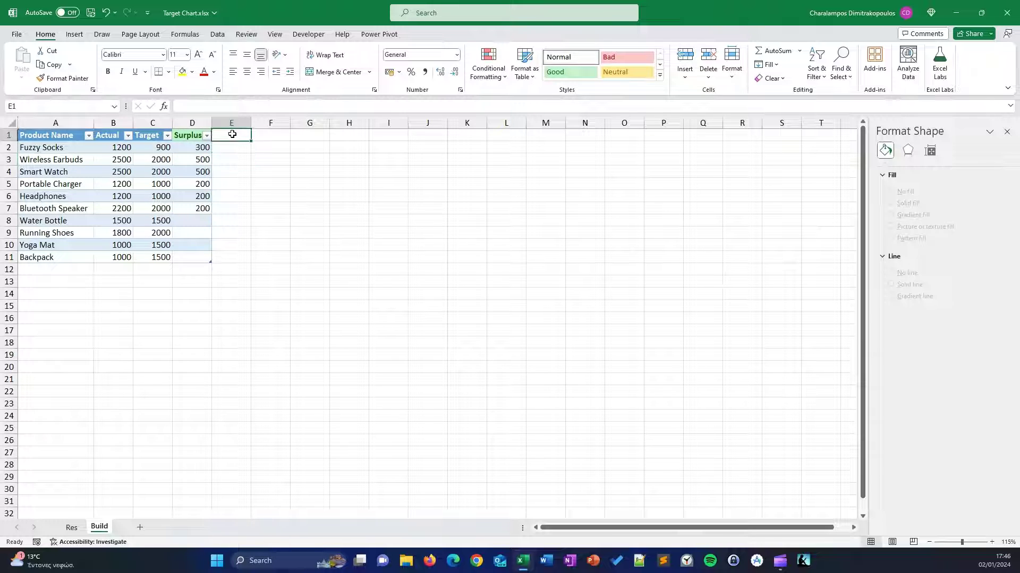
pyautogui.write('Shortage')
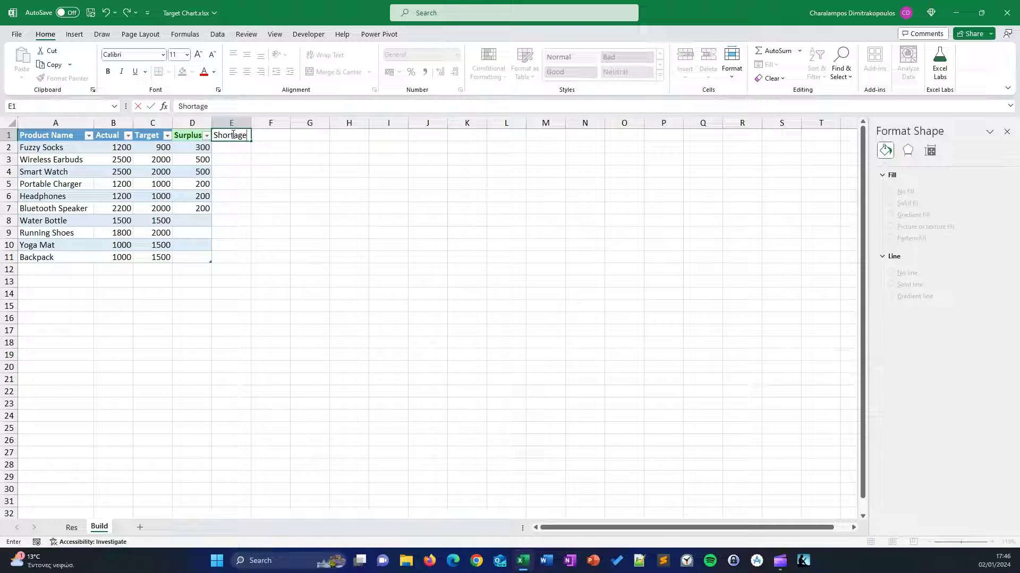
pyautogui.press('Return')
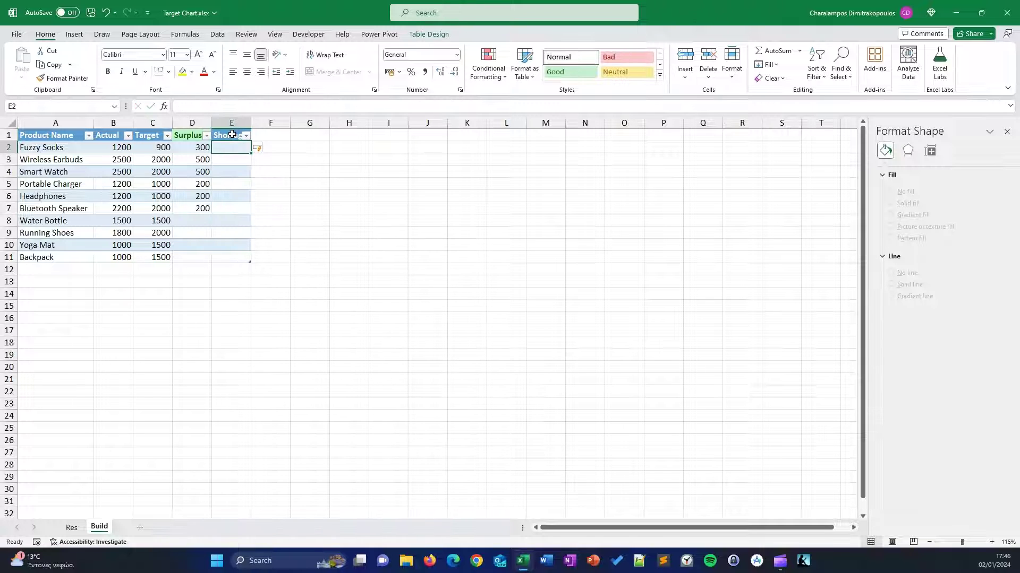
pyautogui.click(228, 136)
pyautogui.click(628, 57)
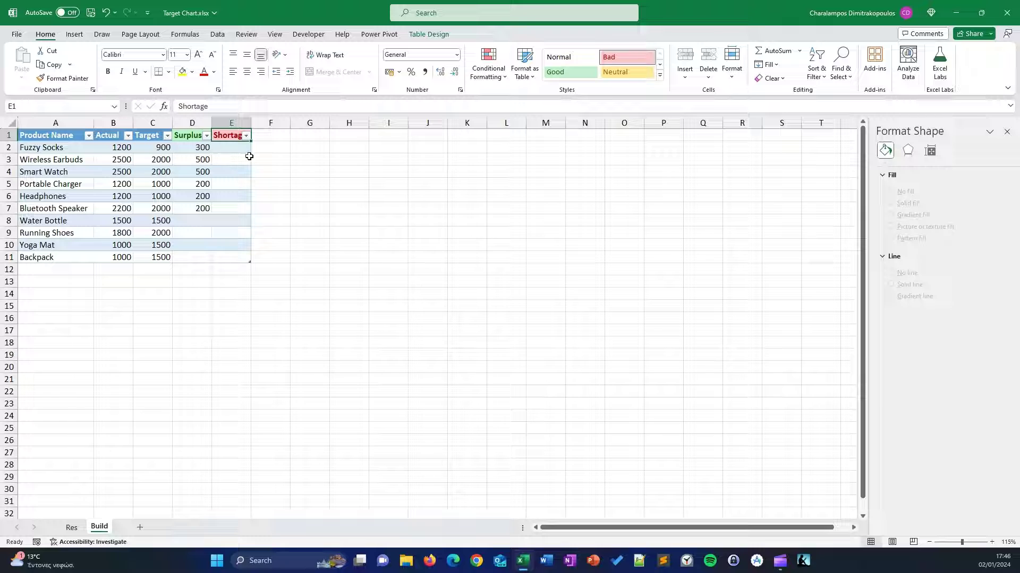
pyautogui.click(232, 148)
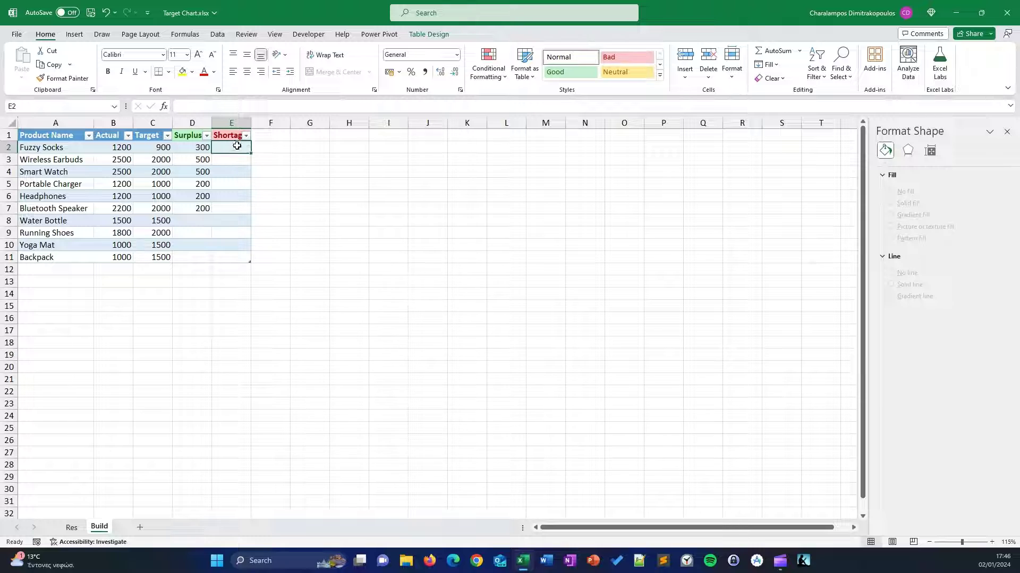
pyautogui.doubleClick(199, 147)
pyautogui.moveTo(273, 107); pyautogui.dragTo(164, 104)
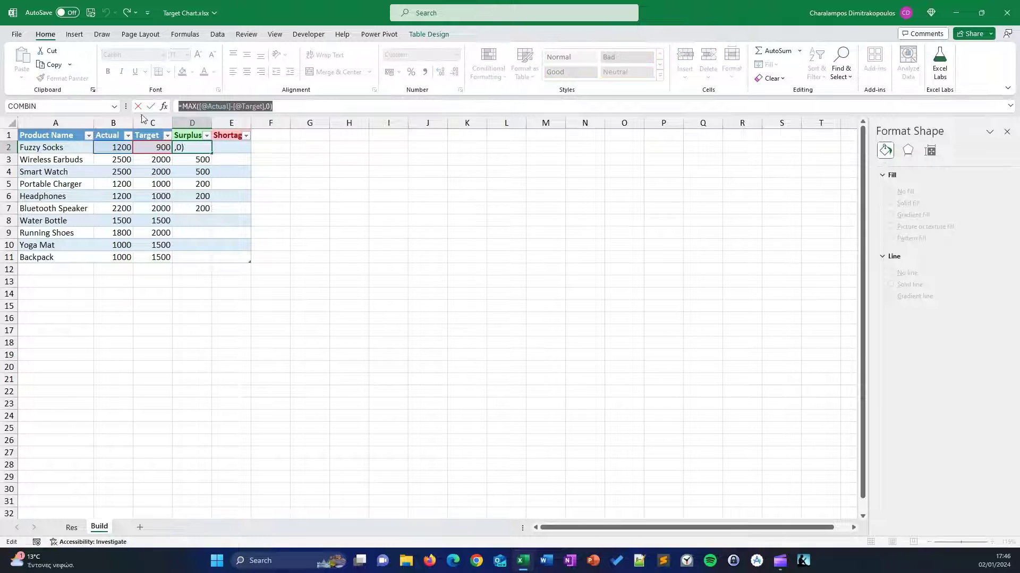
pyautogui.press('Escape')
pyautogui.click(242, 148)
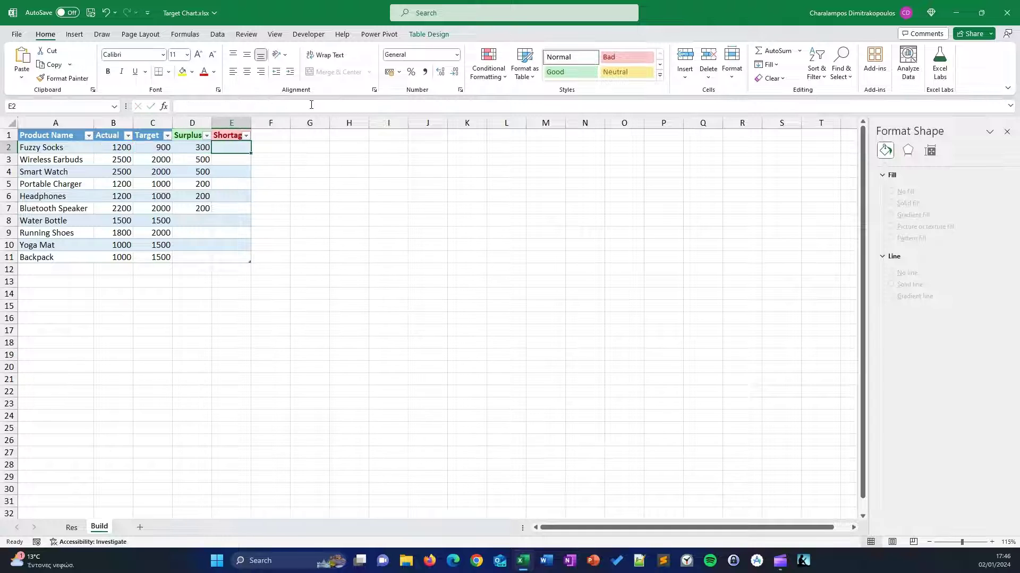
pyautogui.click(293, 106)
pyautogui.write('=MAX([@Actual]-[@Target],0)')
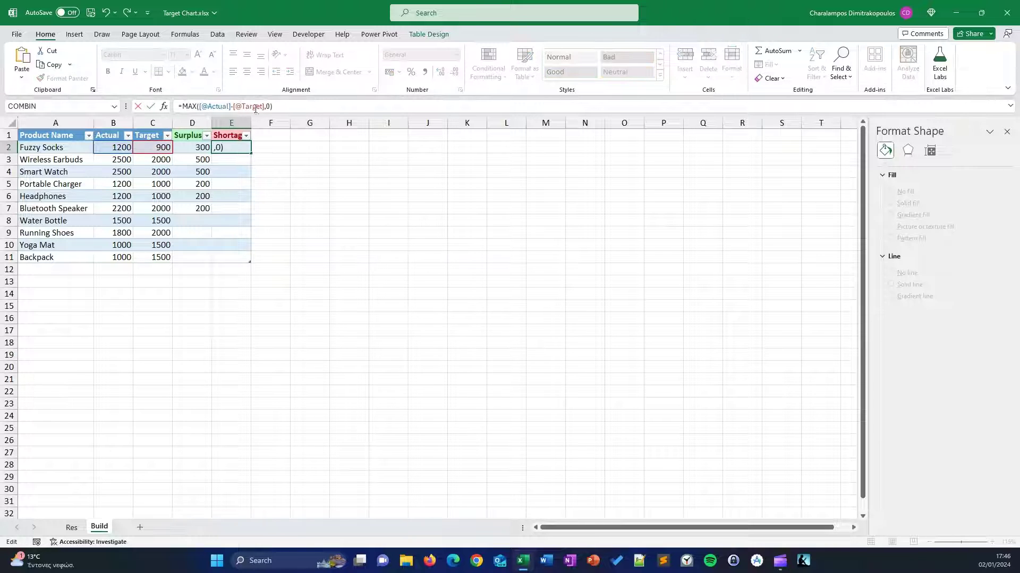
pyautogui.click(200, 106)
pyautogui.write('-')
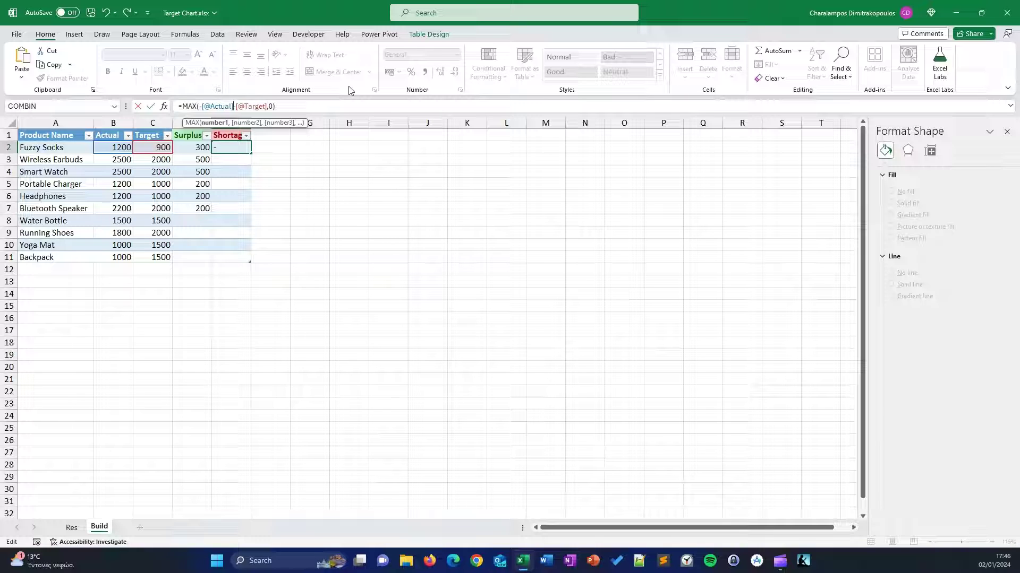
pyautogui.write('+')
pyautogui.press('Return')
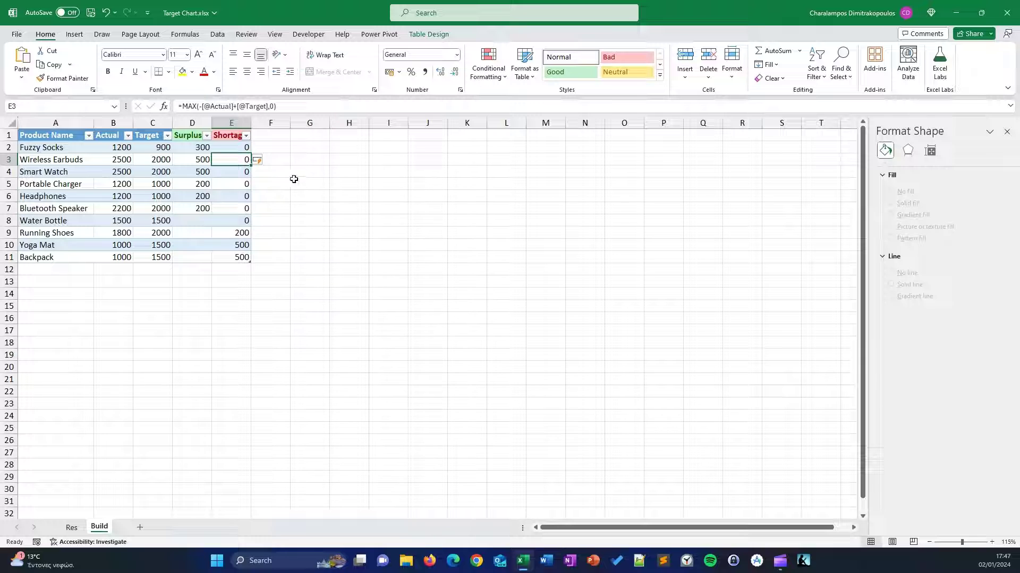
# Apply the custom number format 0;; to the Shortage column's values so that zeros are hidden.
pyautogui.click(231, 128)
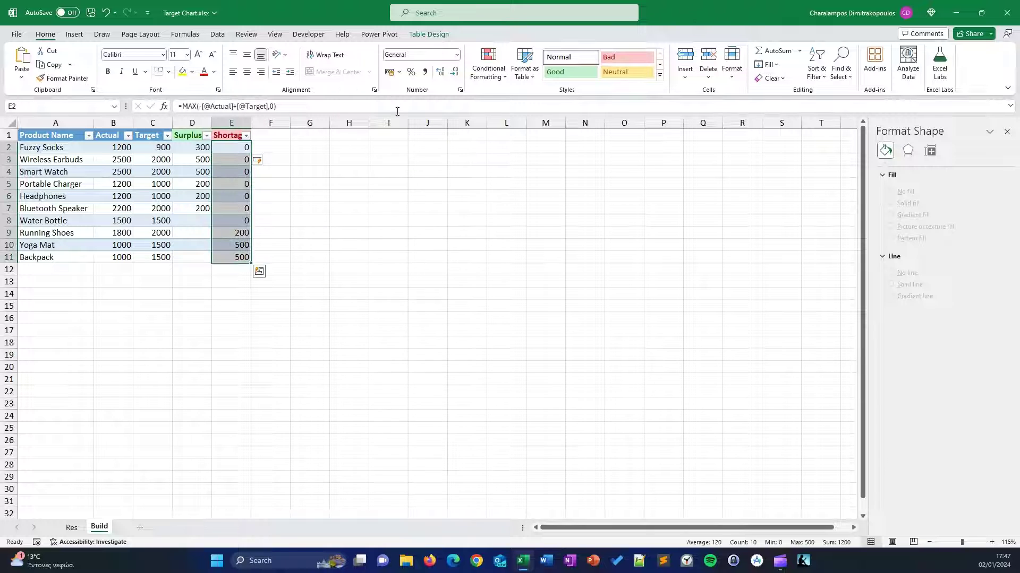
pyautogui.click(460, 90)
pyautogui.click(670, 331)
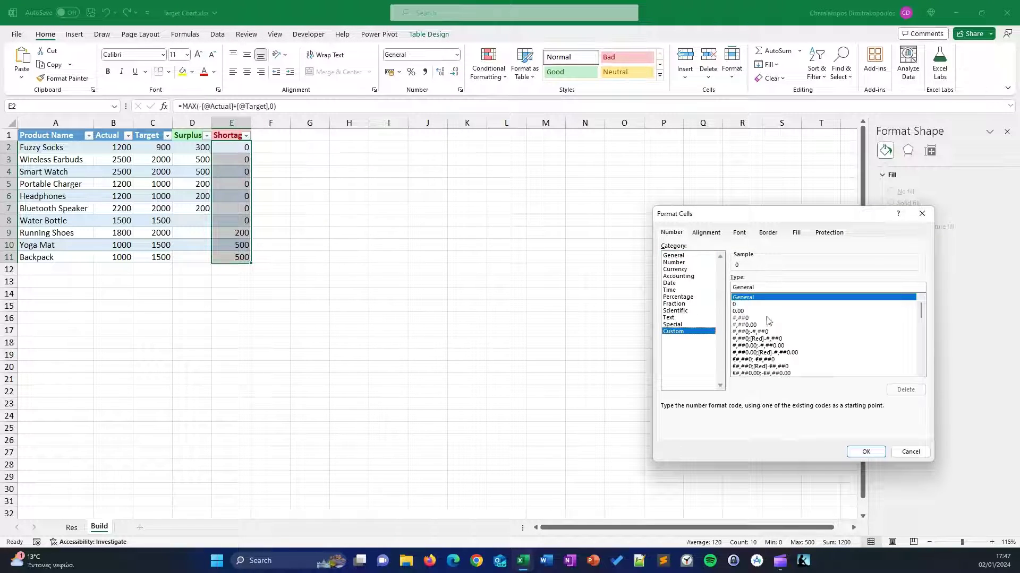
pyautogui.click(738, 311)
pyautogui.click(738, 304)
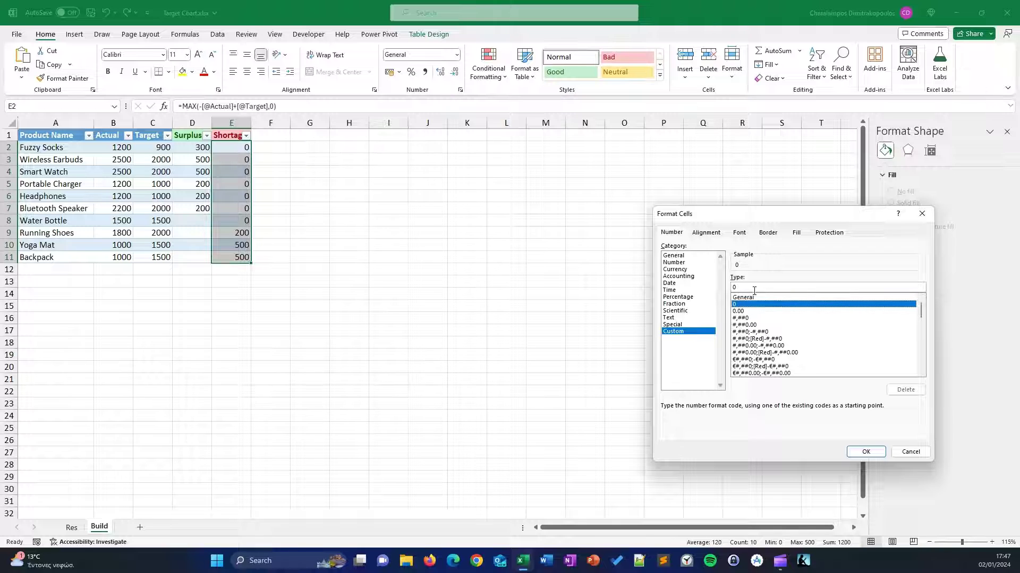
pyautogui.click(755, 288)
pyautogui.write(';;')
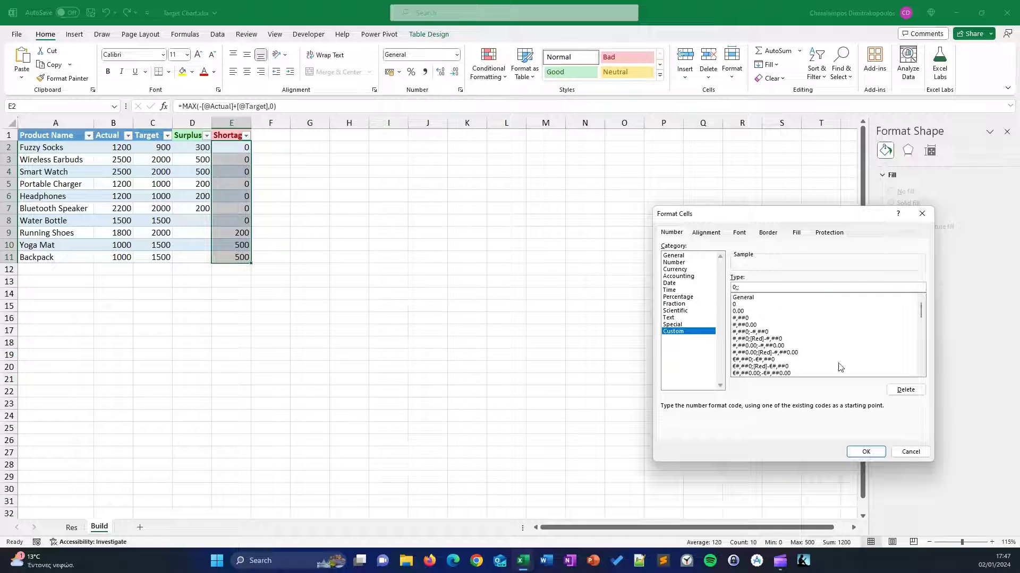
pyautogui.click(865, 452)
pyautogui.click(430, 307)
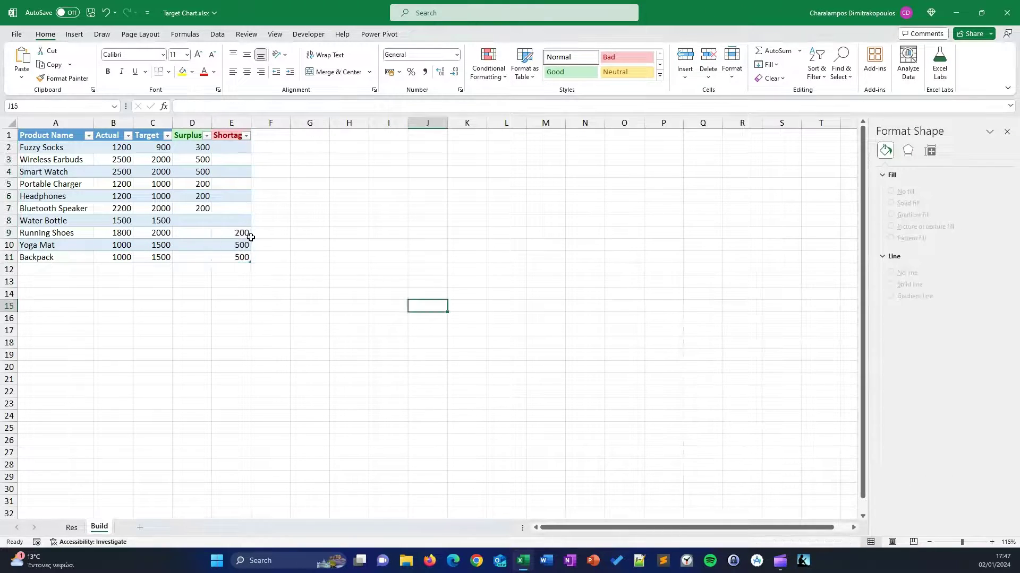
pyautogui.moveTo(247, 234); pyautogui.dragTo(236, 257)
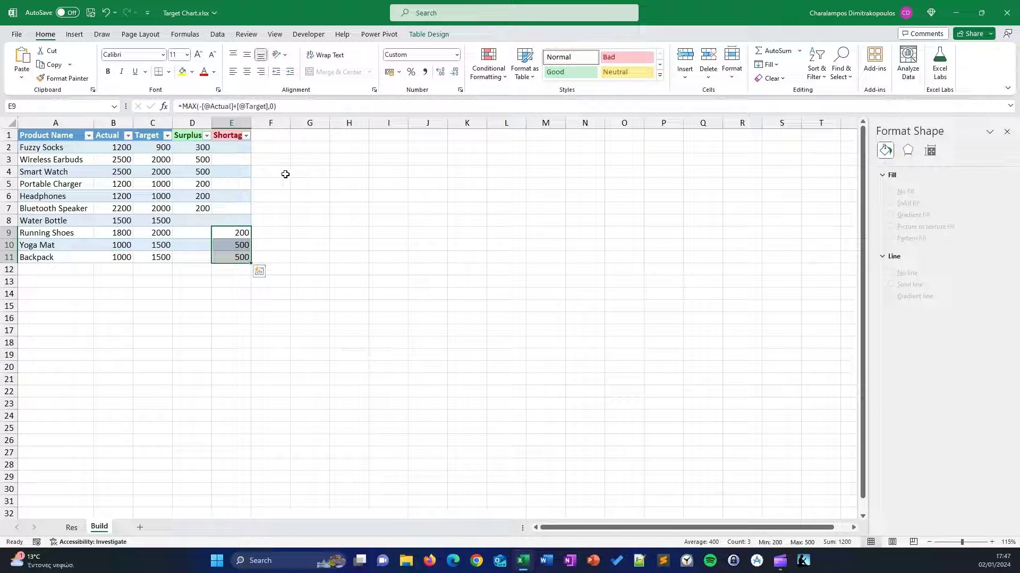
# Add a table column headed Target 2 in F1.
pyautogui.click(273, 136)
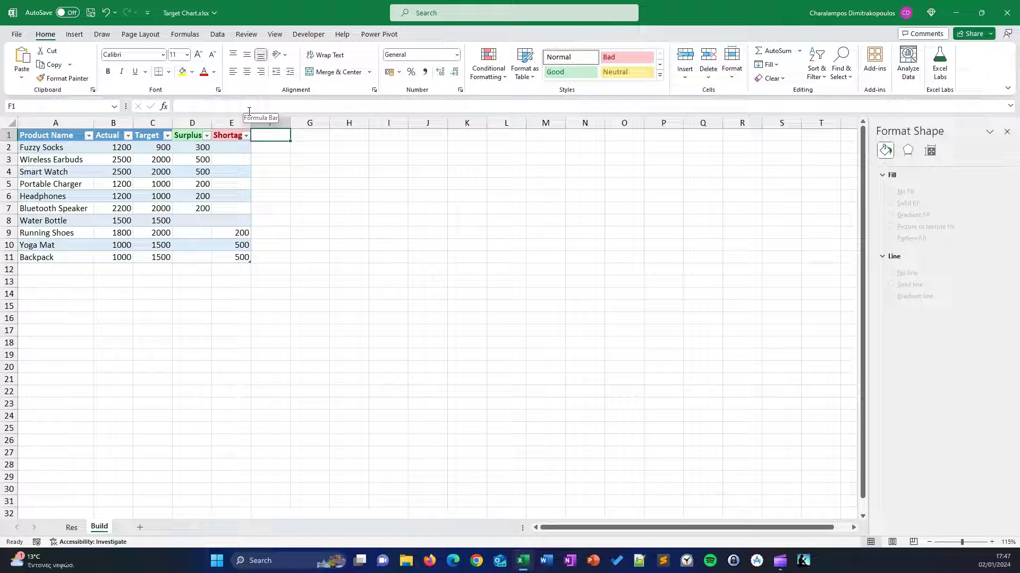
pyautogui.write('Target')
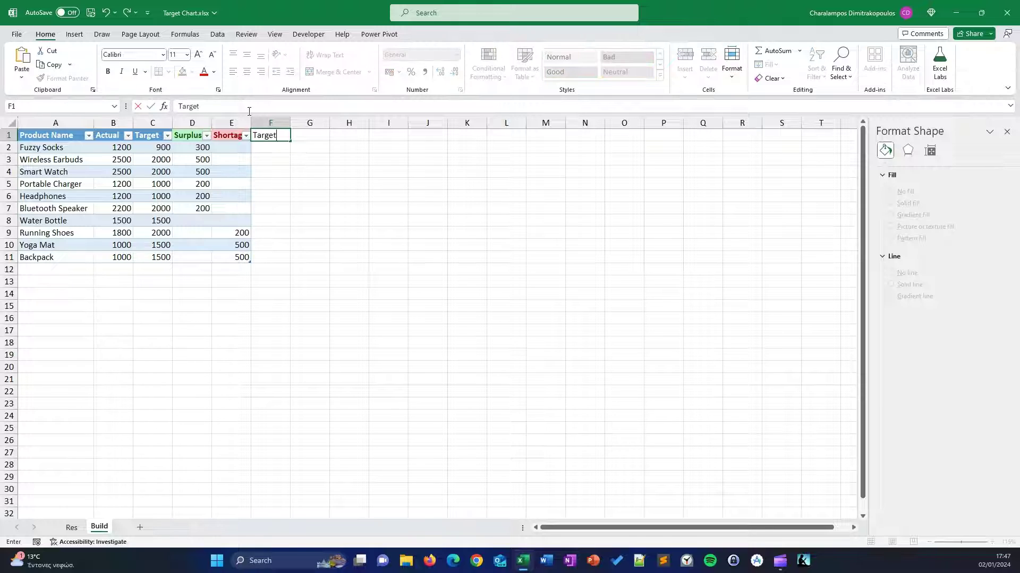
pyautogui.write(' 2')
pyautogui.press('Return')
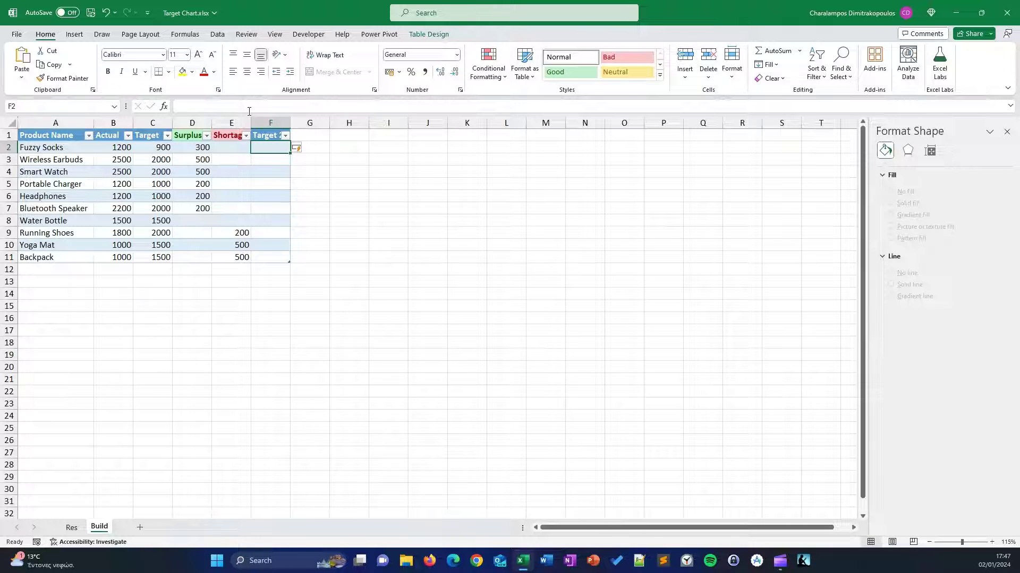
pyautogui.write('=')
pyautogui.press('Left')
pyautogui.press('Left')
pyautogui.press('Left')
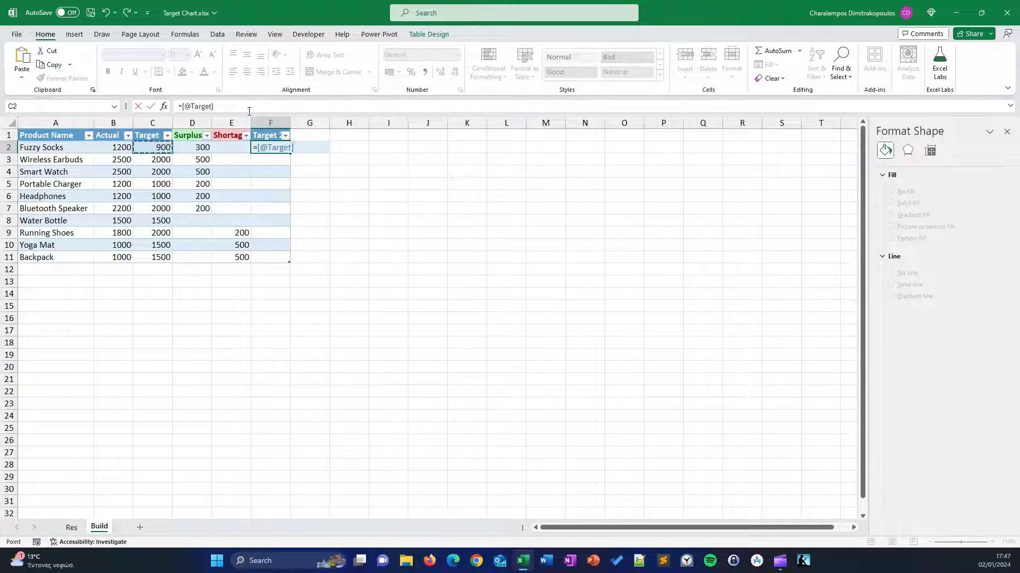
pyautogui.press('Return')
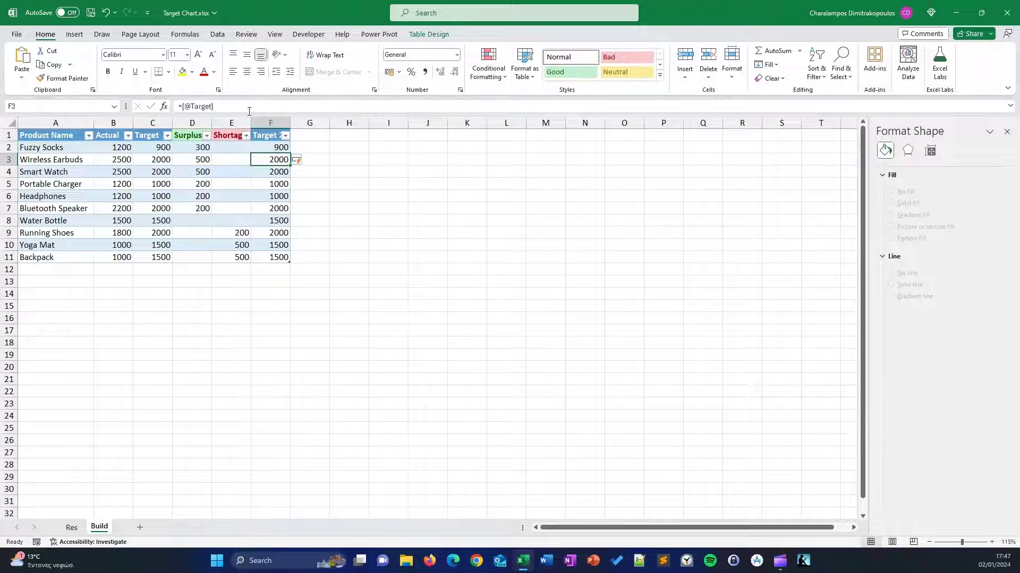
# Examine how the Surplus and Shortage values relate to the Actual values for individual products.
pyautogui.click(318, 134)
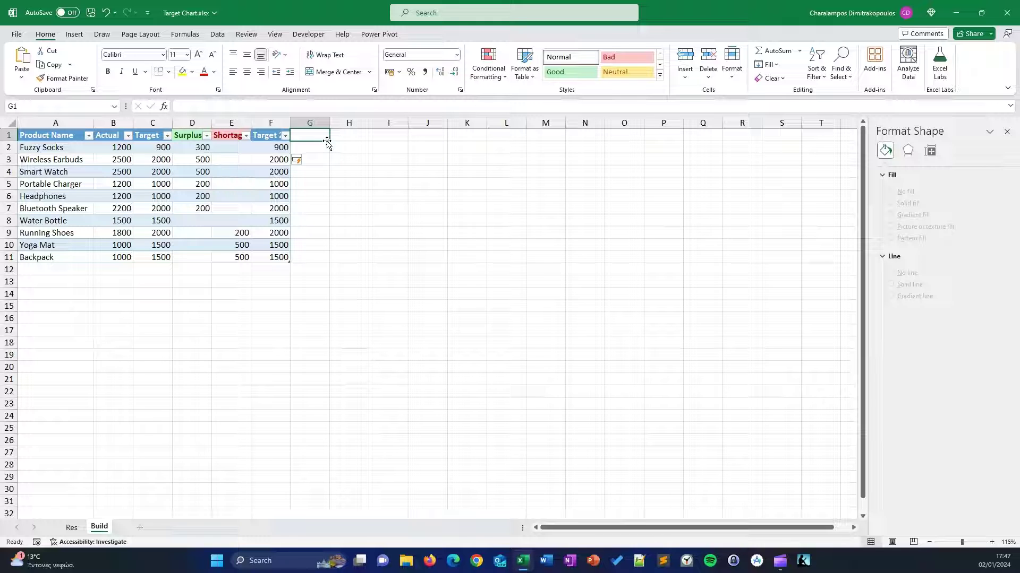
pyautogui.click(195, 174)
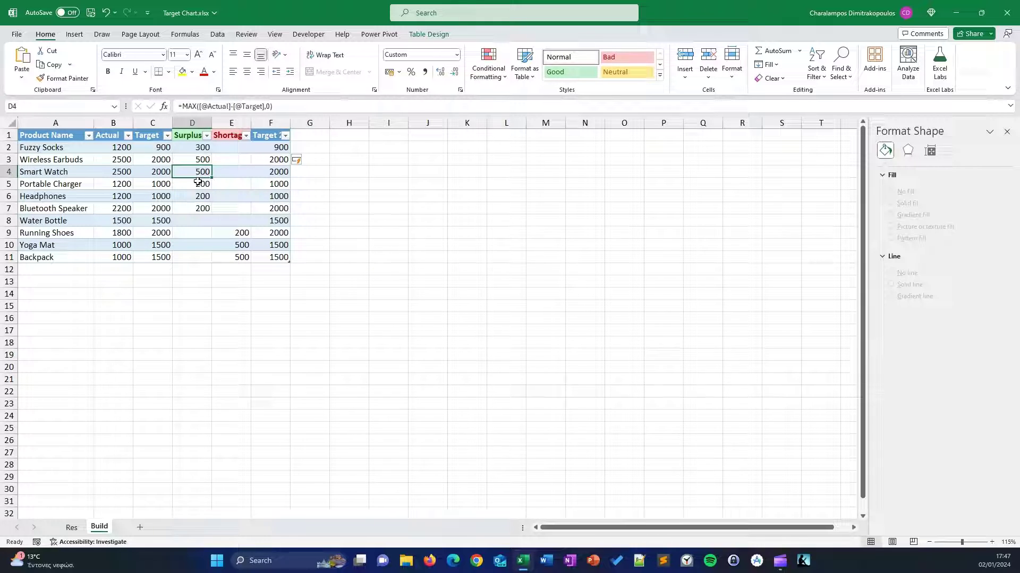
pyautogui.click(233, 254)
pyautogui.click(116, 147)
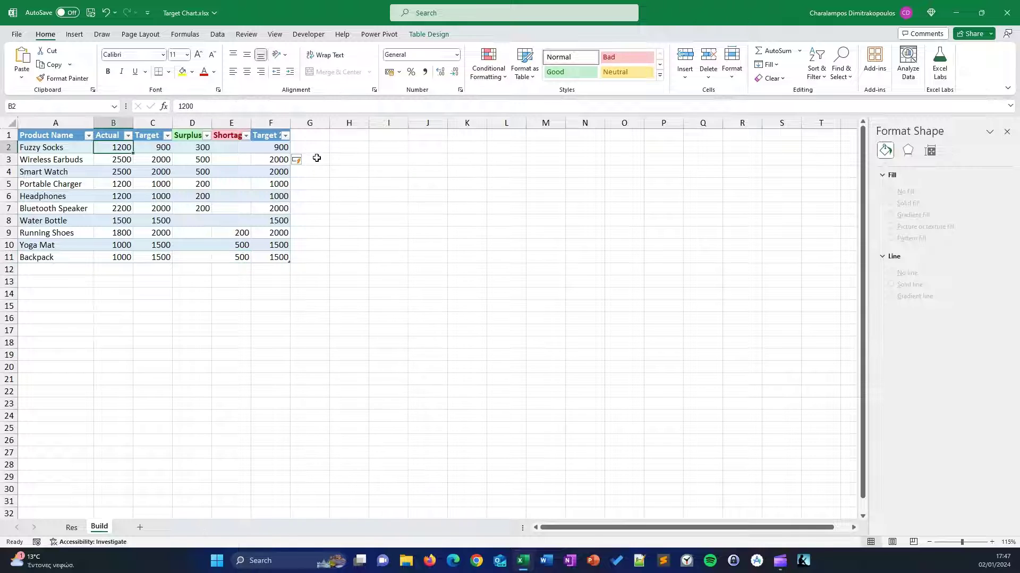
pyautogui.click(313, 148)
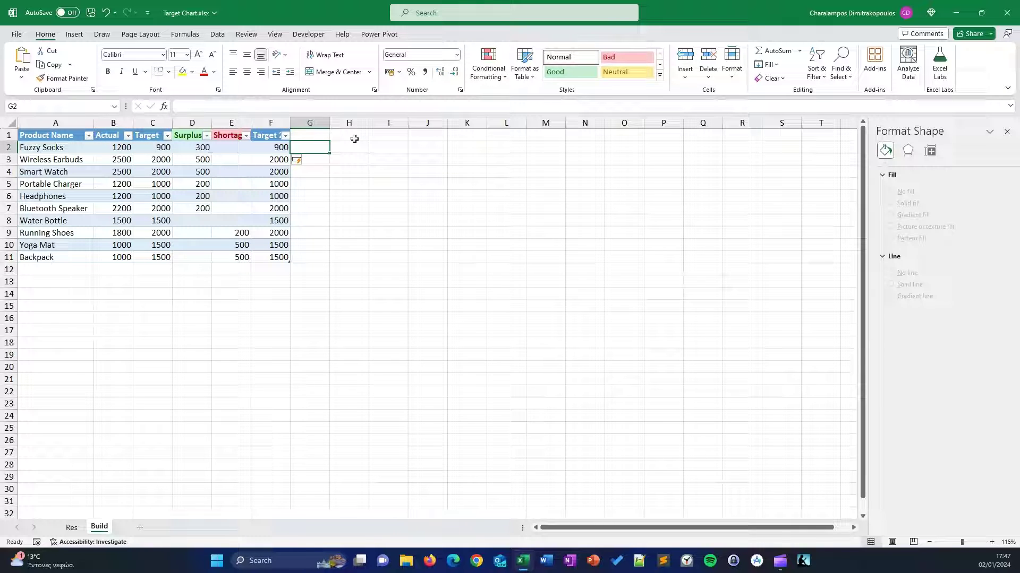
pyautogui.click(204, 149)
pyautogui.click(121, 149)
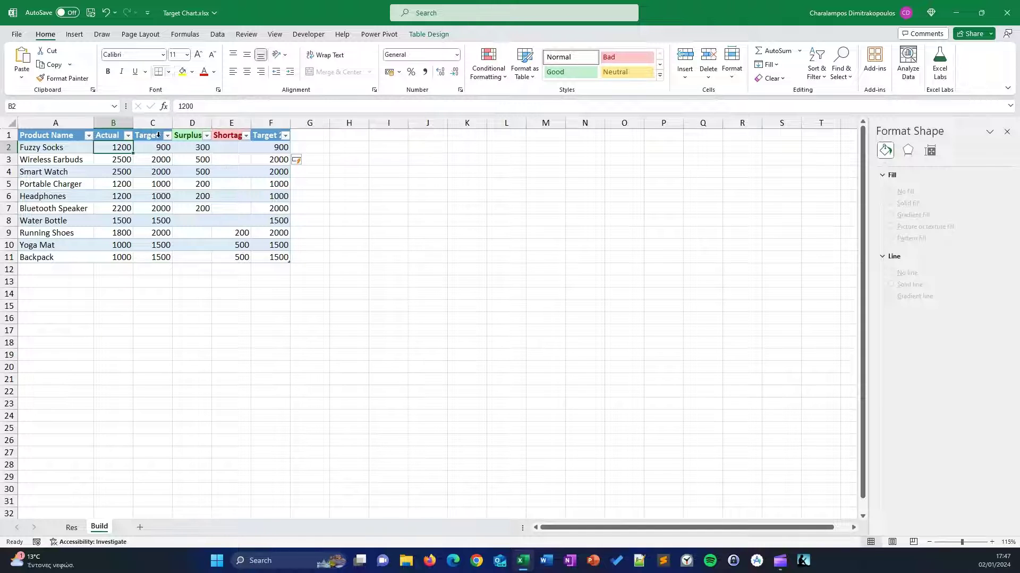
pyautogui.click(127, 231)
# Add a table column headed Percentage in G1.
pyautogui.click(321, 133)
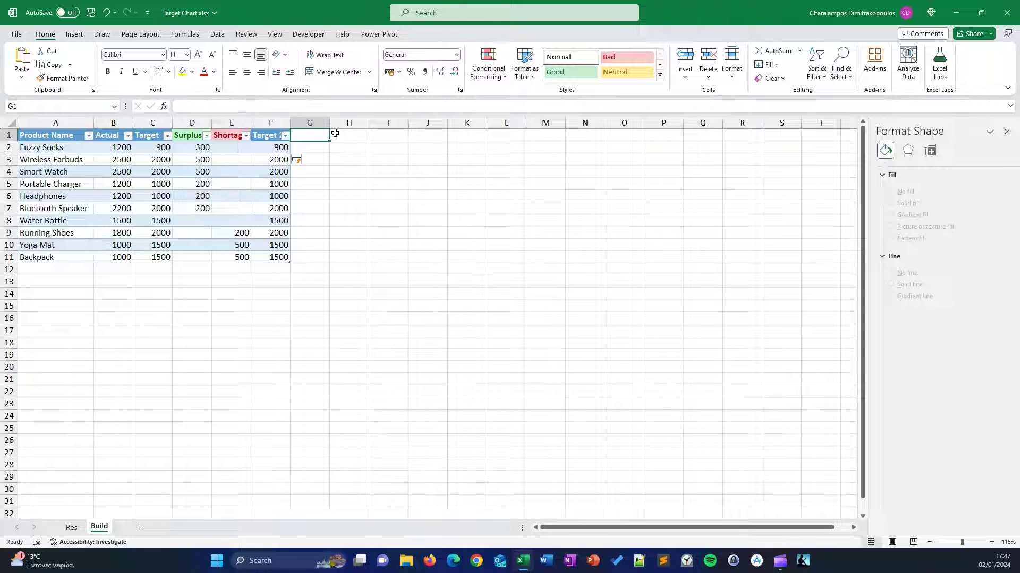
pyautogui.press('Down')
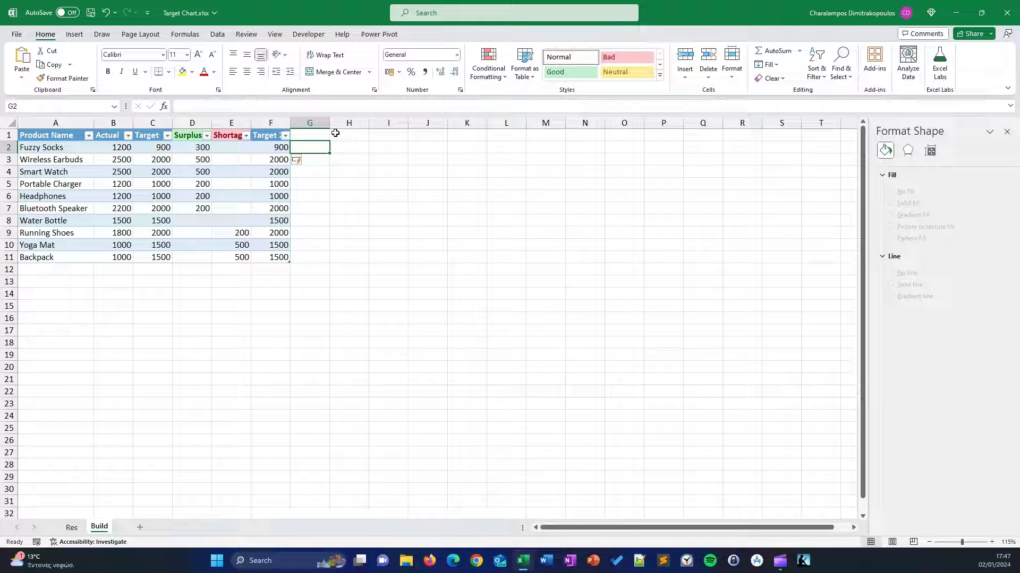
pyautogui.press('Up')
pyautogui.write('Percentage')
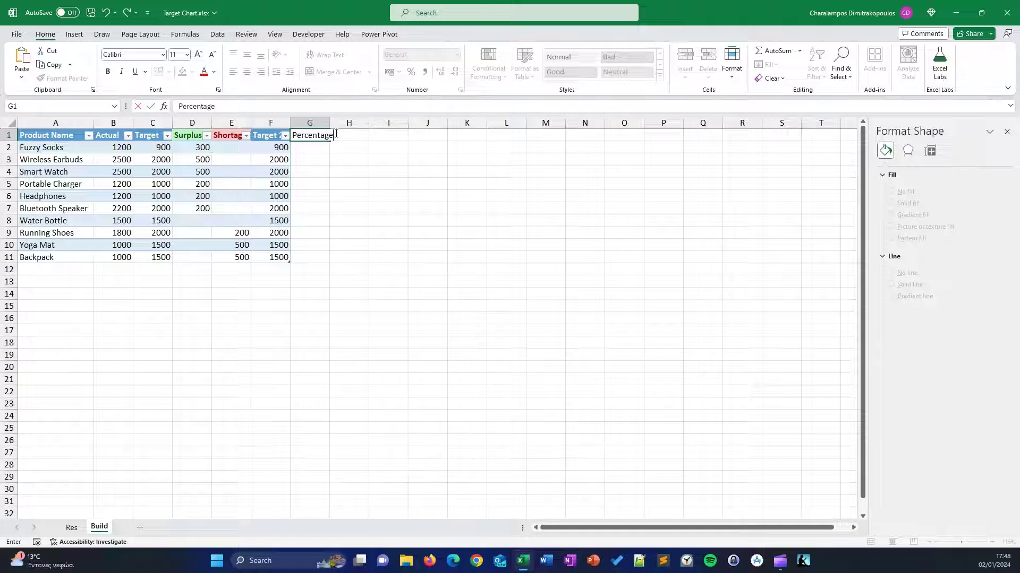
pyautogui.press('Return')
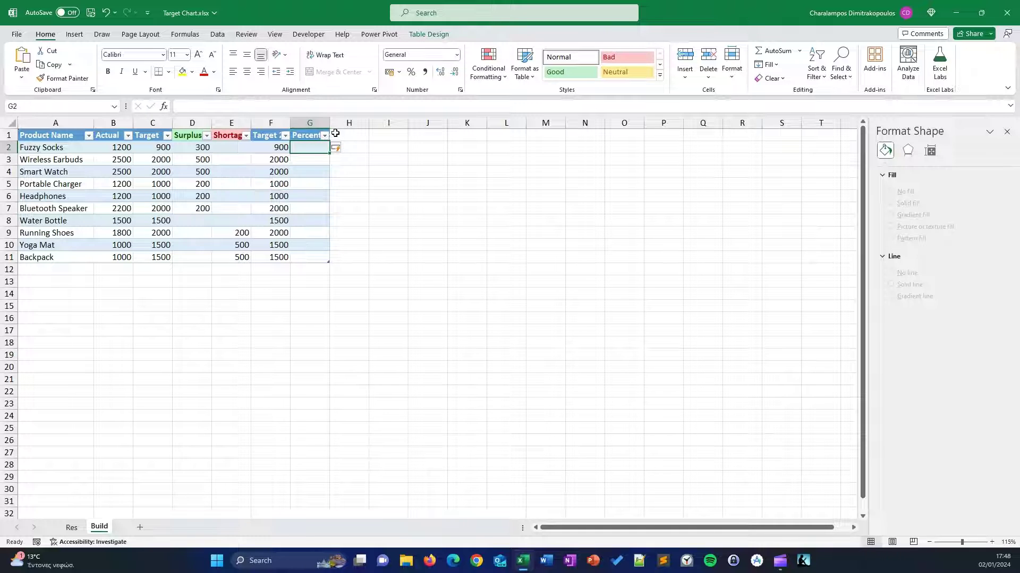
pyautogui.write('=IF(')
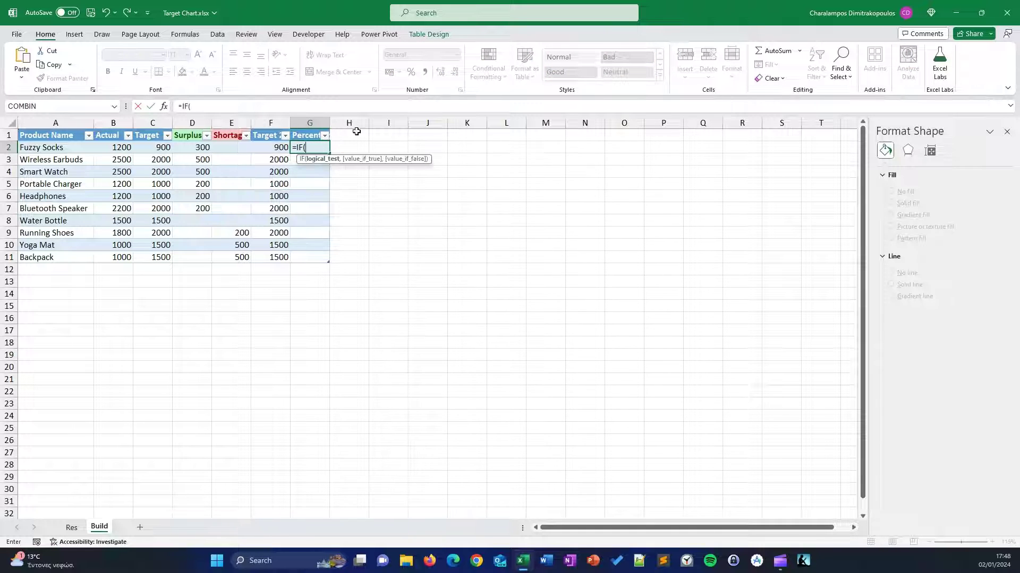
pyautogui.click(100, 146)
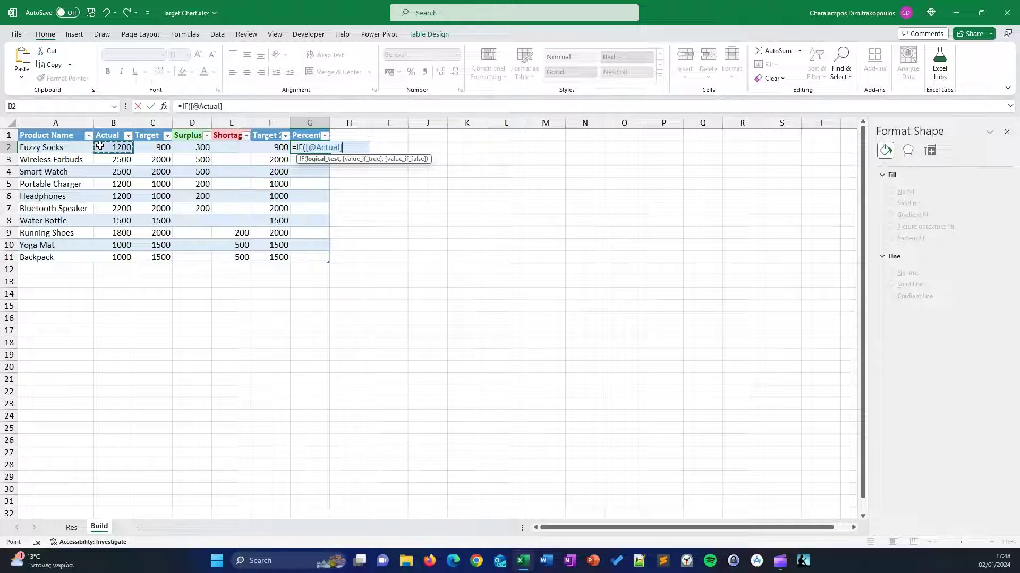
pyautogui.write('>')
pyautogui.click(145, 144)
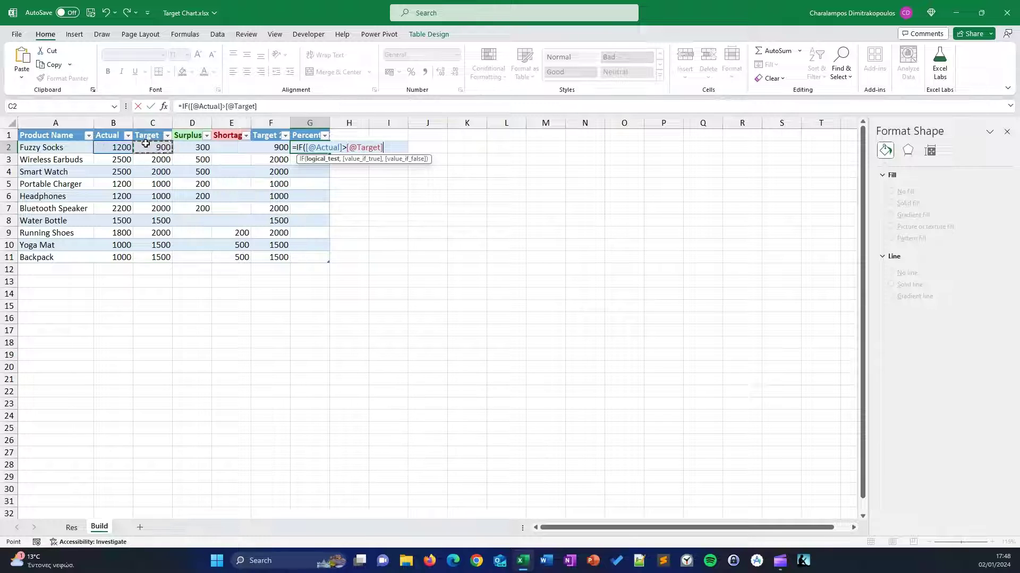
pyautogui.write(',')
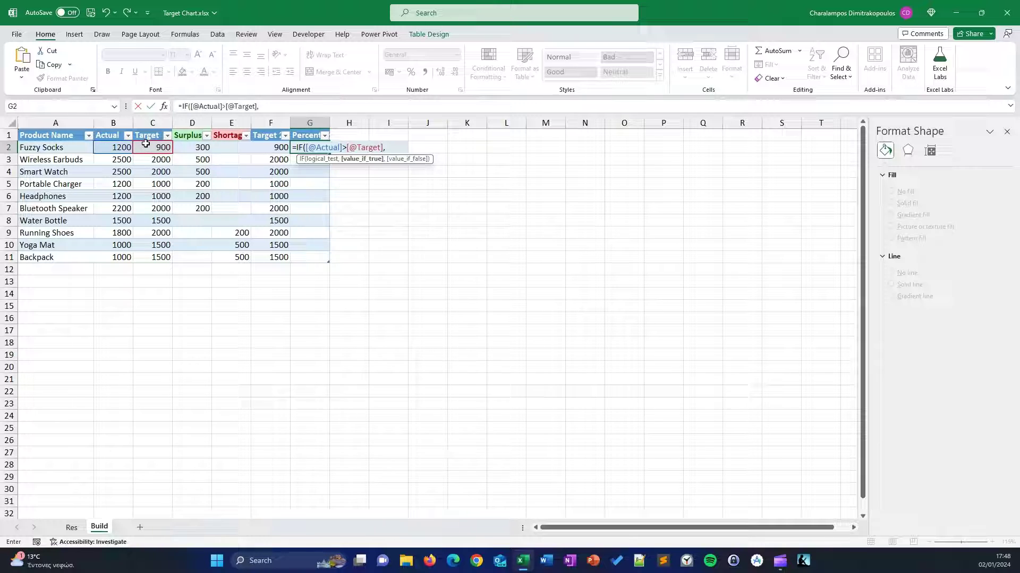
pyautogui.click(199, 146)
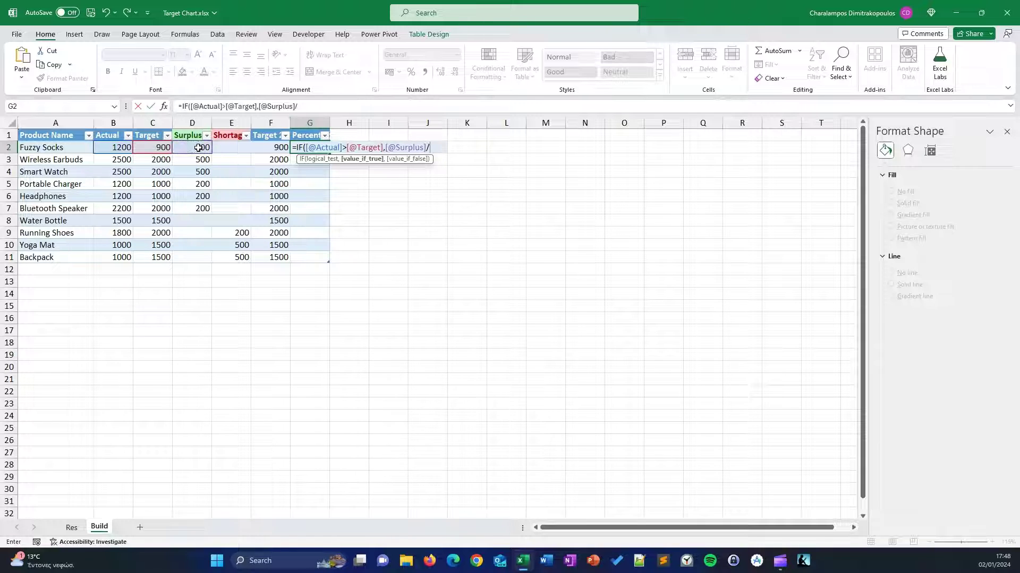
pyautogui.write('/')
pyautogui.click(116, 146)
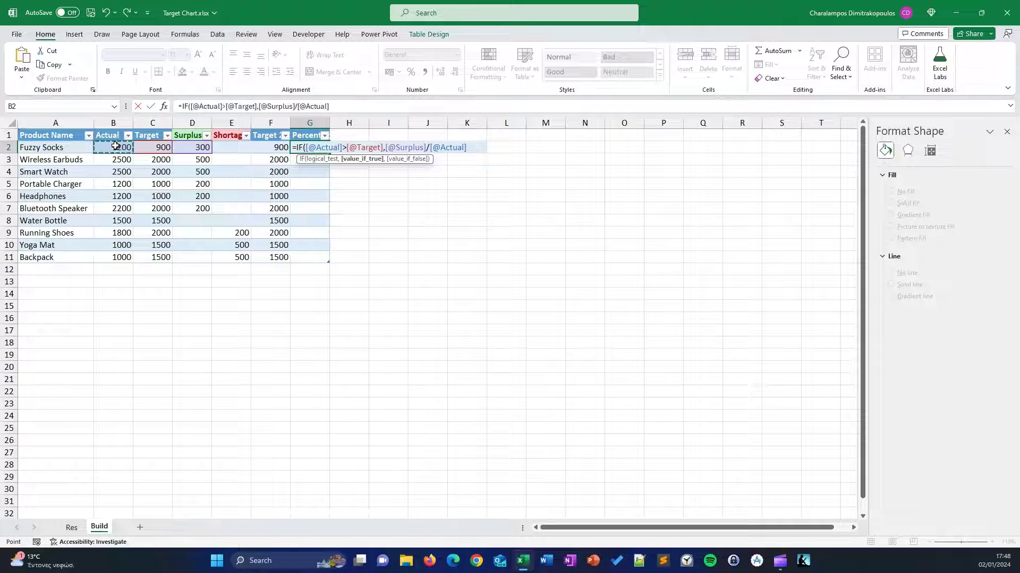
pyautogui.write(',')
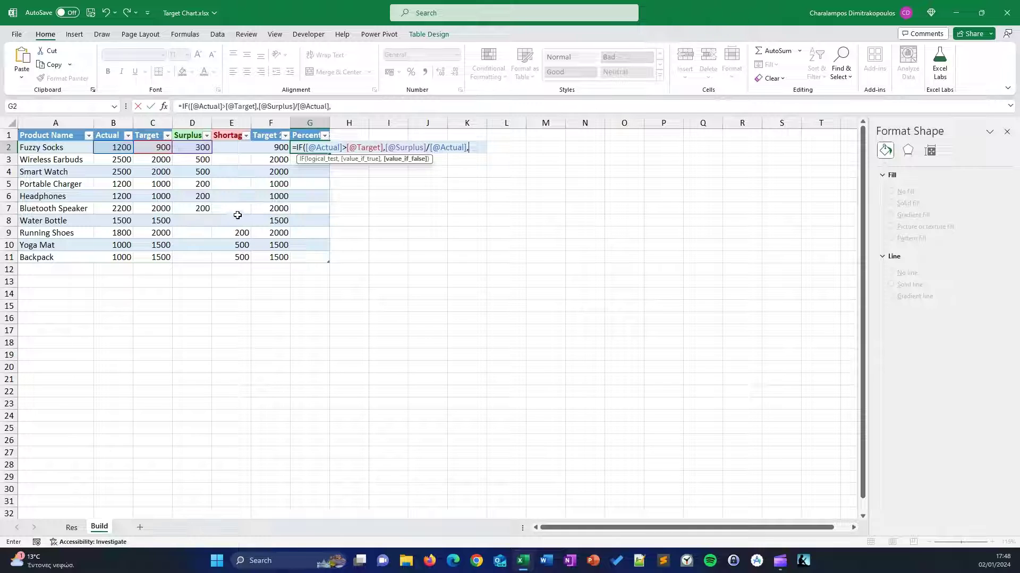
pyautogui.click(352, 109)
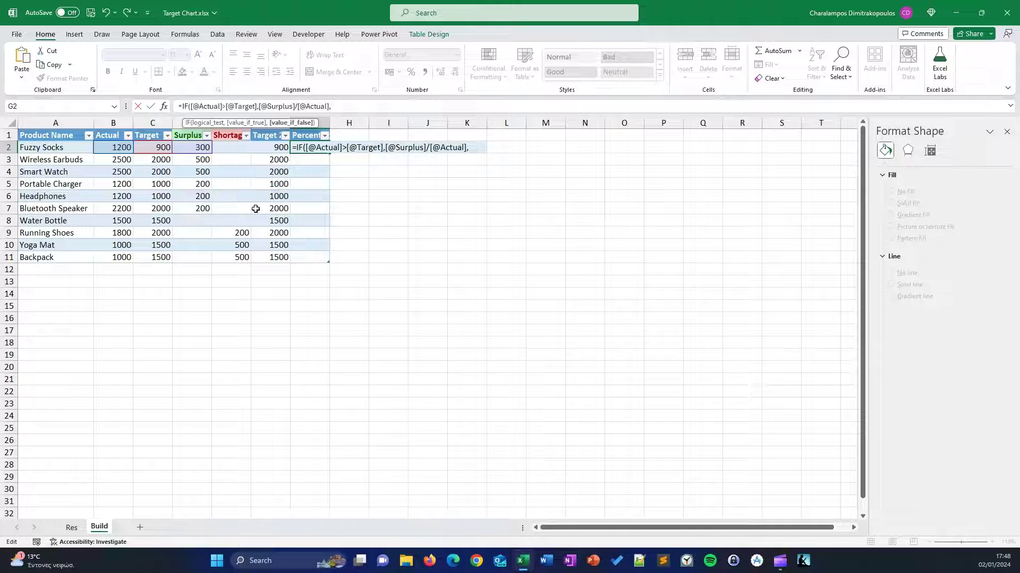
pyautogui.click(240, 146)
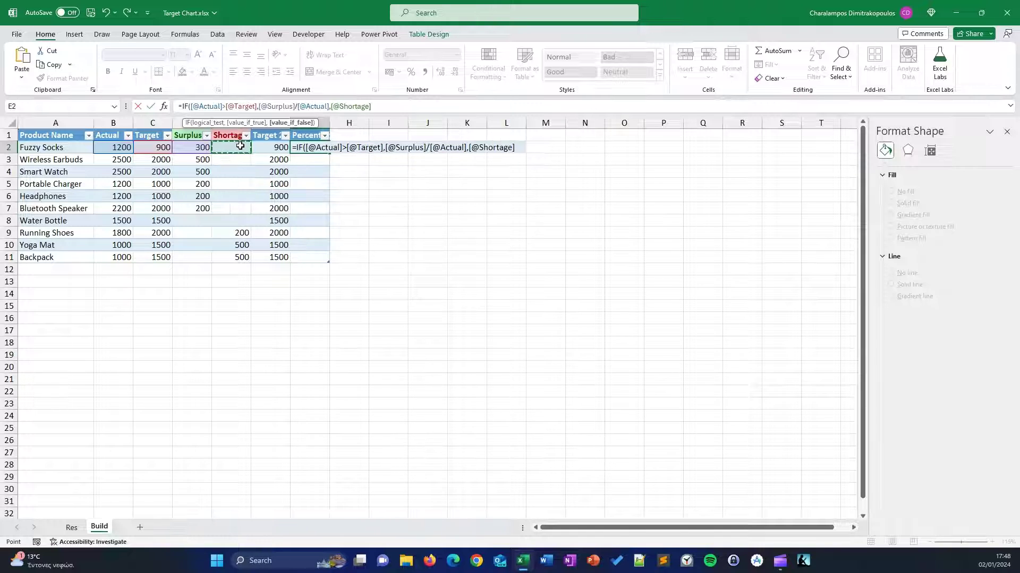
pyautogui.write('/')
pyautogui.click(125, 148)
pyautogui.write(')')
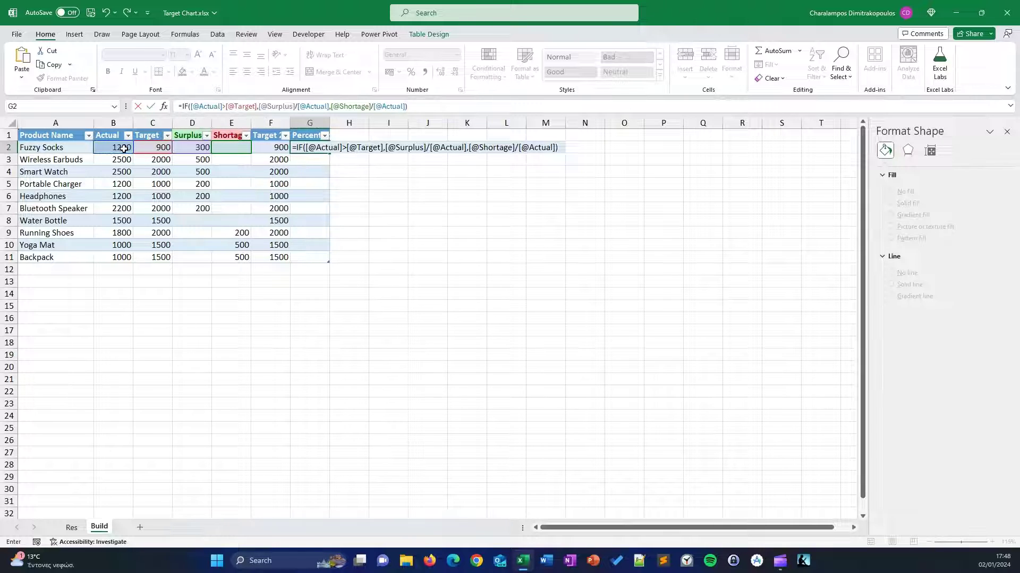
pyautogui.press('Return')
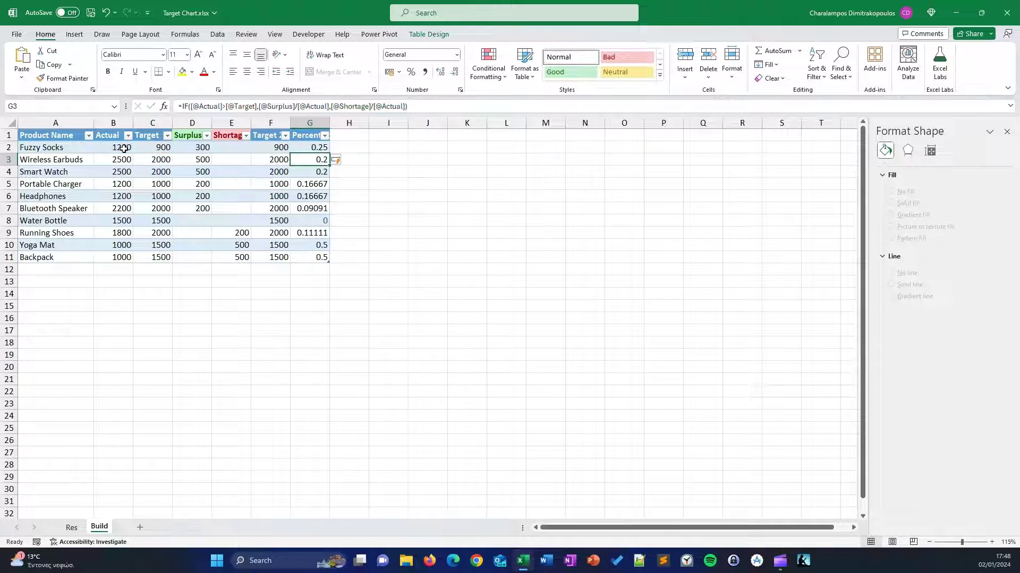
# Format all Percentage column values as percentages with one decimal place.
pyautogui.click(308, 136)
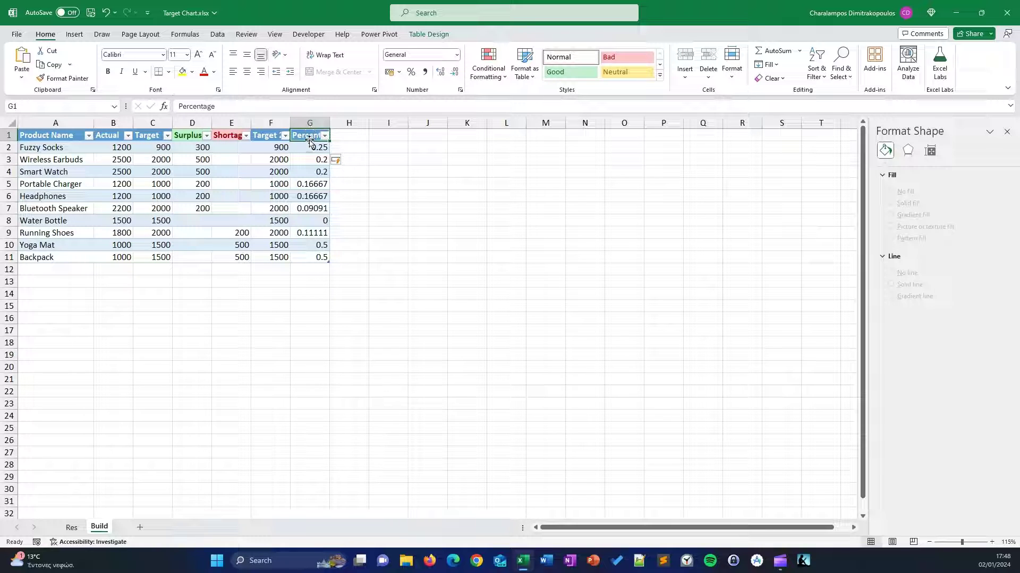
pyautogui.click(308, 147)
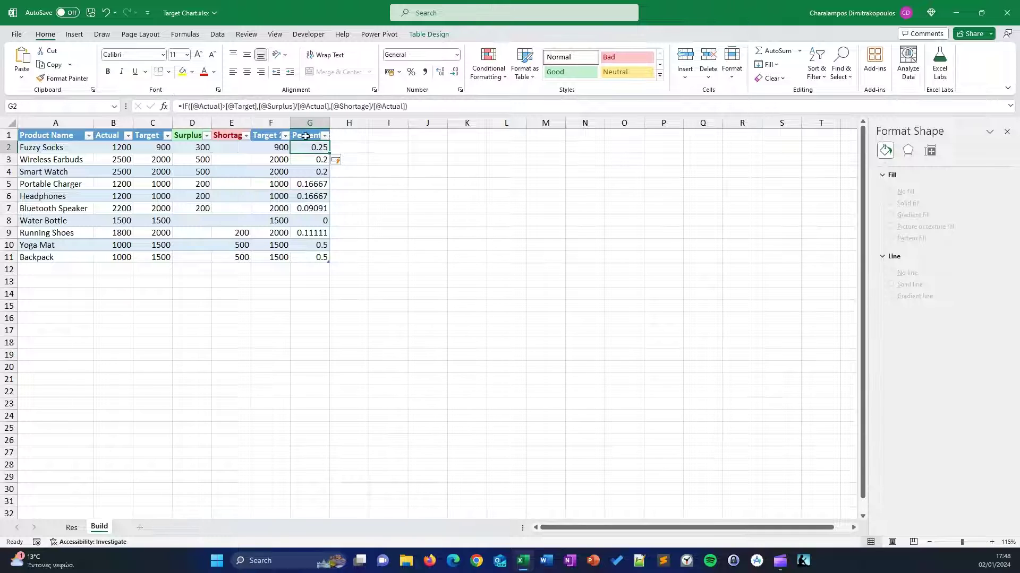
pyautogui.click(306, 134)
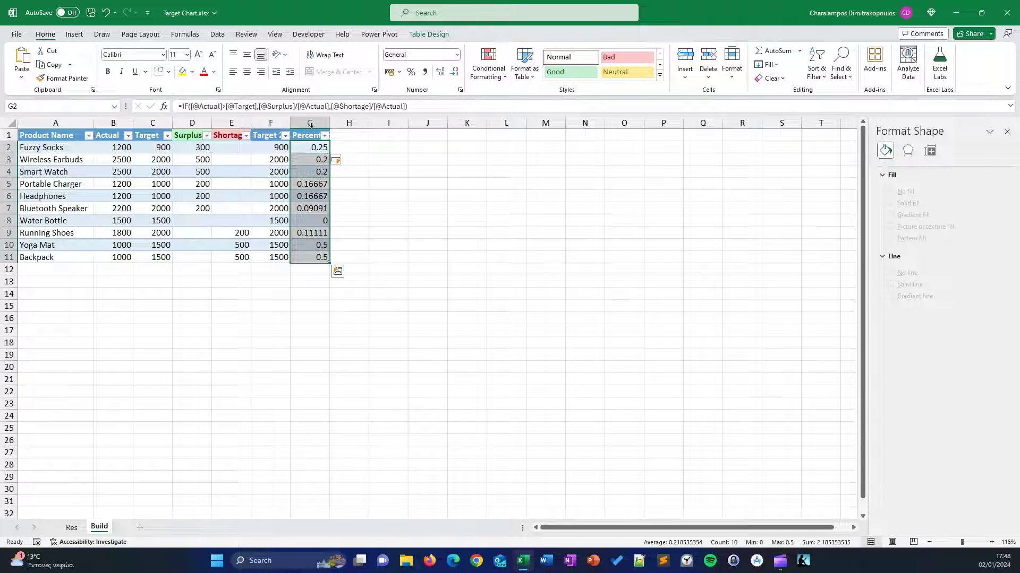
pyautogui.click(411, 74)
pyautogui.click(443, 76)
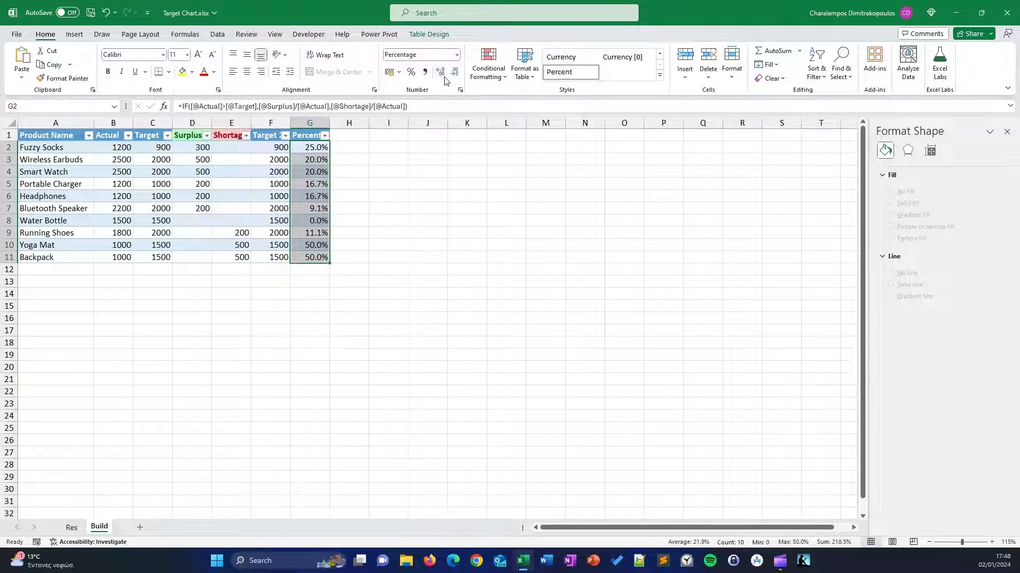
pyautogui.click(413, 220)
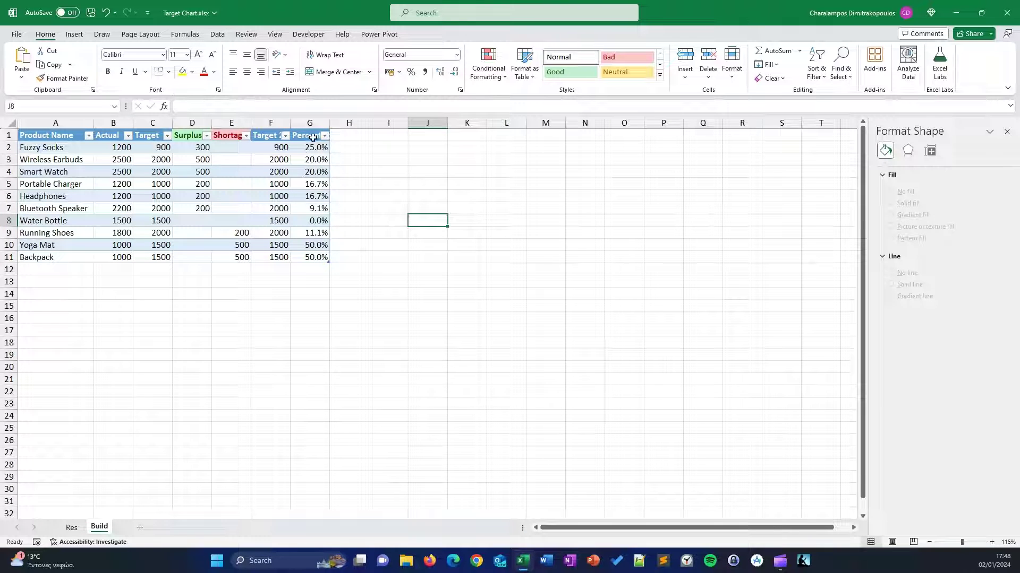
# Insert a default clustered column chart from the product names and Actual values in A2:B11.
pyautogui.click(142, 196)
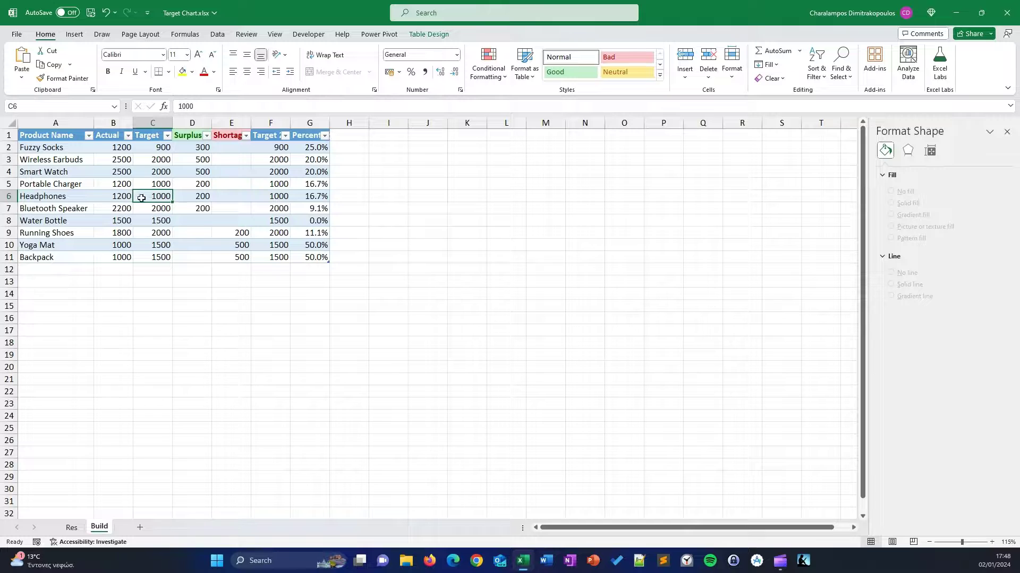
pyautogui.moveTo(53, 148); pyautogui.dragTo(40, 257)
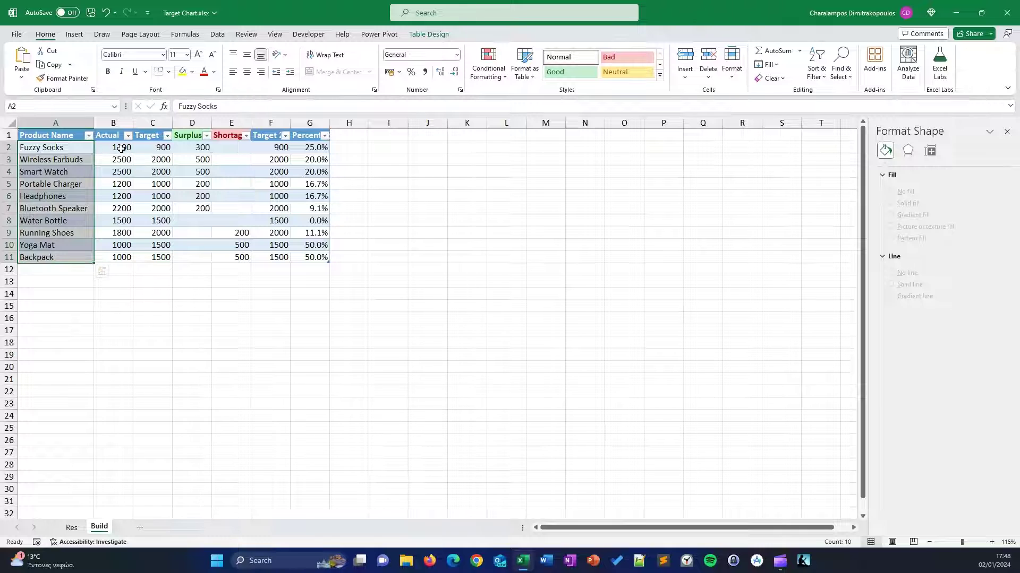
pyautogui.moveTo(121, 149); pyautogui.dragTo(122, 258)
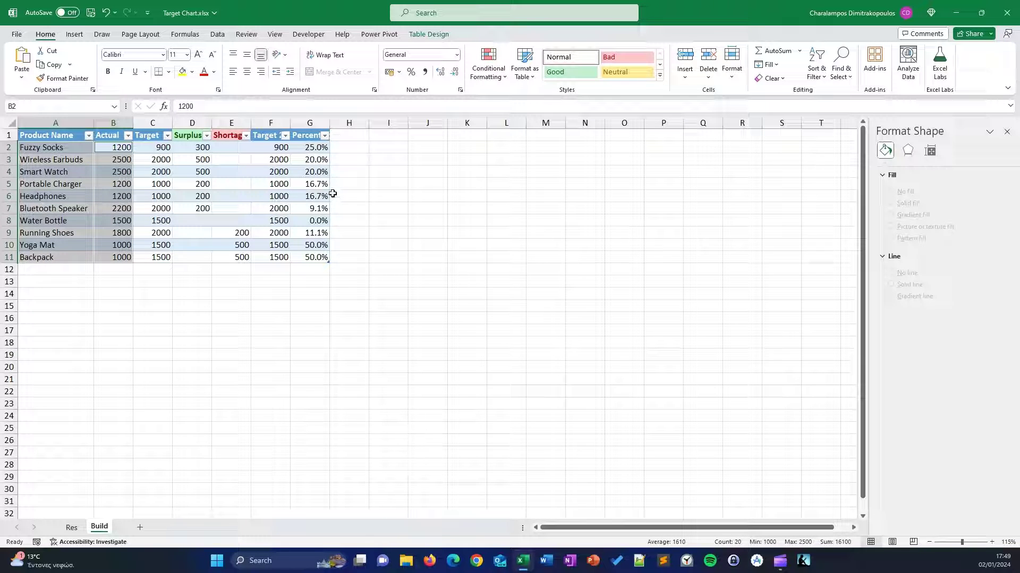
pyautogui.hotkey('alt', 'F1')
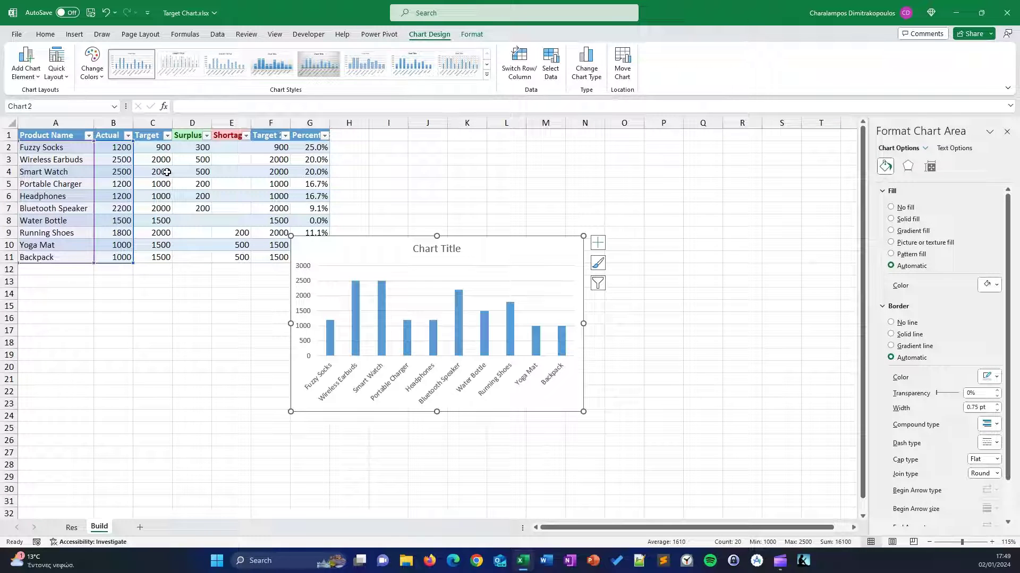
# Add the Target values in C2:C11 to the chart as a second series by copying and pasting them.
pyautogui.moveTo(157, 148); pyautogui.dragTo(160, 257)
pyautogui.hotkey('ctrl', 'c')
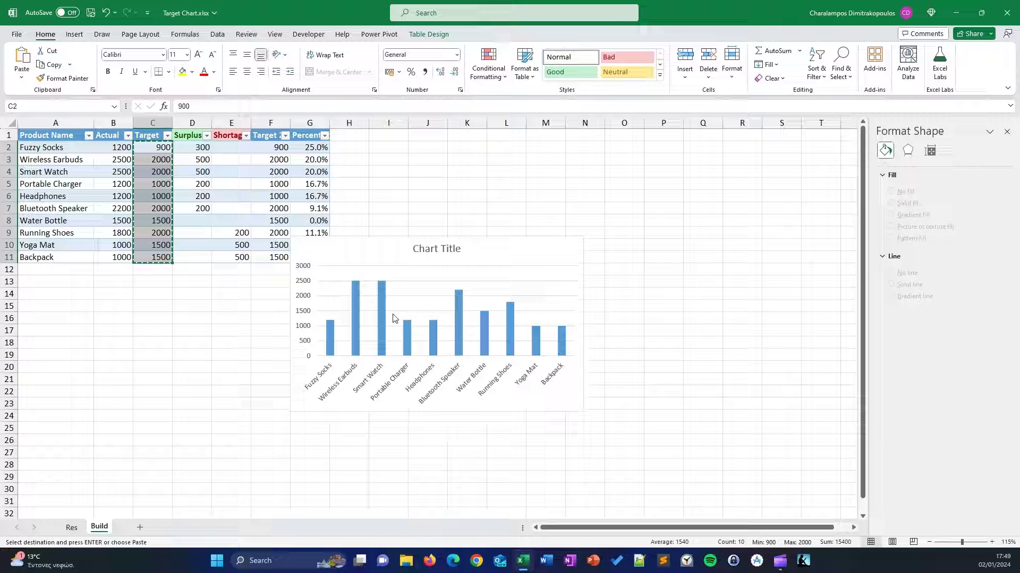
pyautogui.click(526, 244)
pyautogui.hotkey('ctrl', 'v')
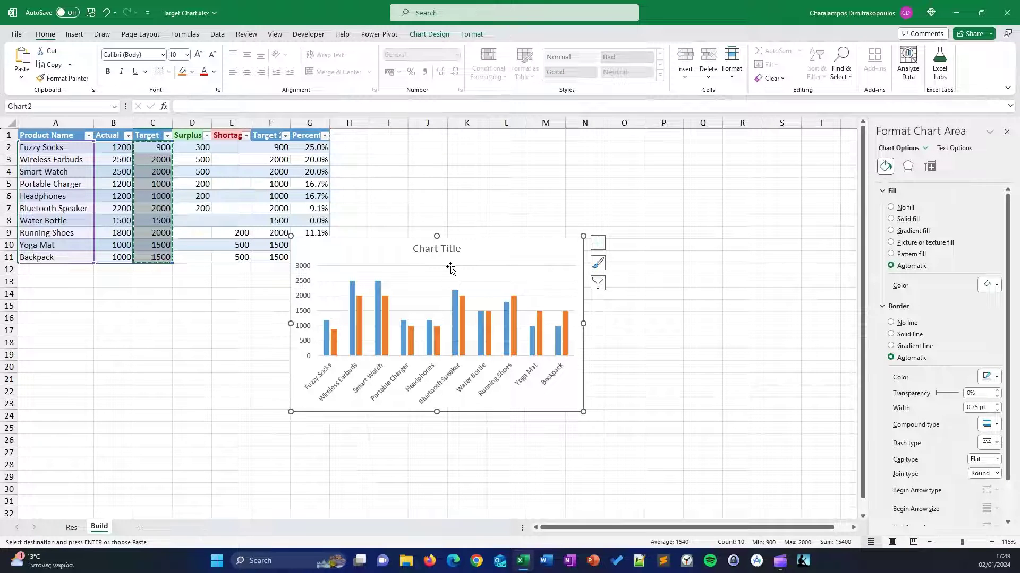
pyautogui.click(450, 249)
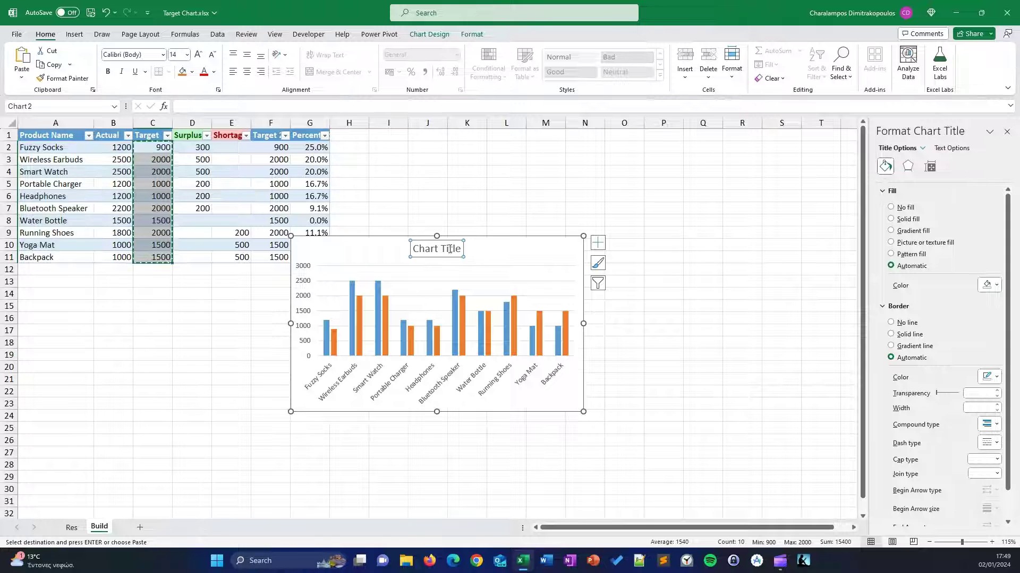
pyautogui.press('Delete')
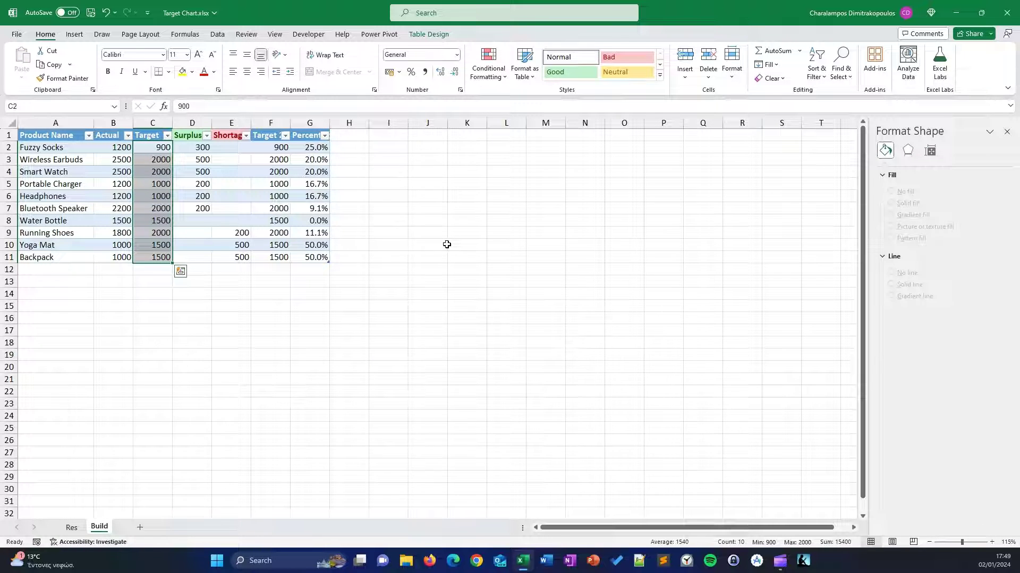
pyautogui.hotkey('ctrl', 'z')
# Delete the chart title and move the chart up beside the table, starting at column I.
pyautogui.click(470, 256)
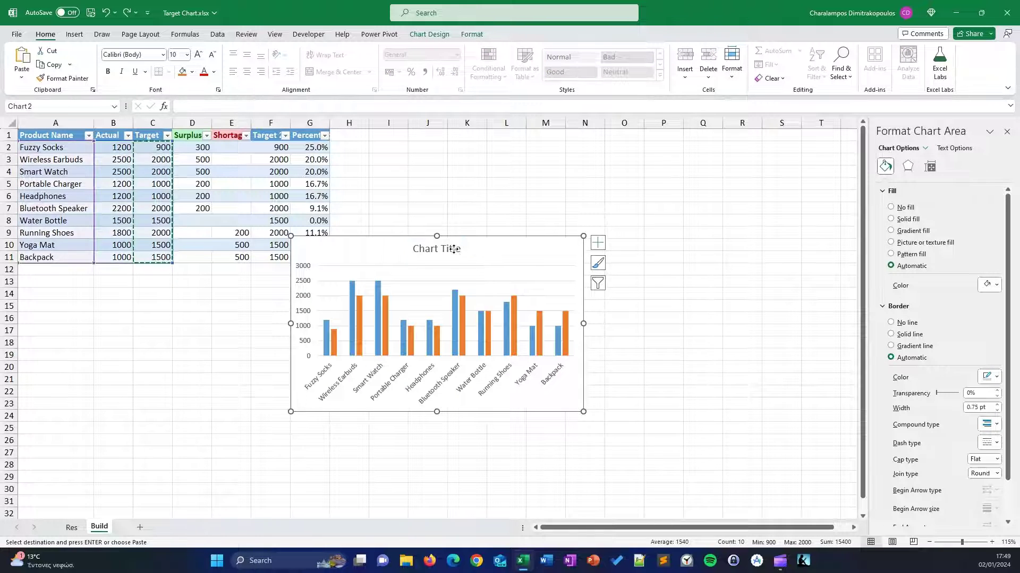
pyautogui.click(454, 249)
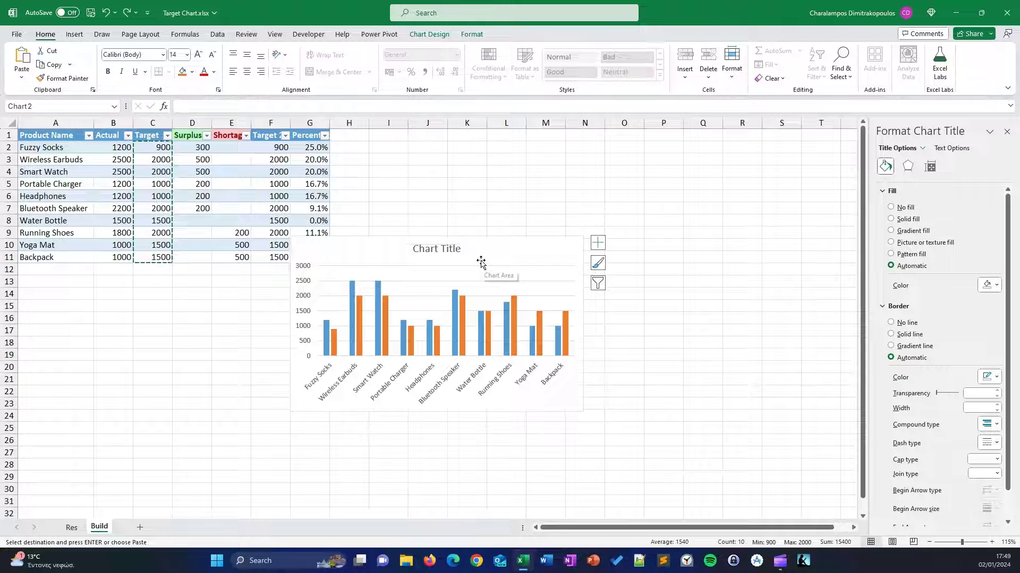
pyautogui.press('Delete')
pyautogui.moveTo(498, 238); pyautogui.dragTo(575, 132)
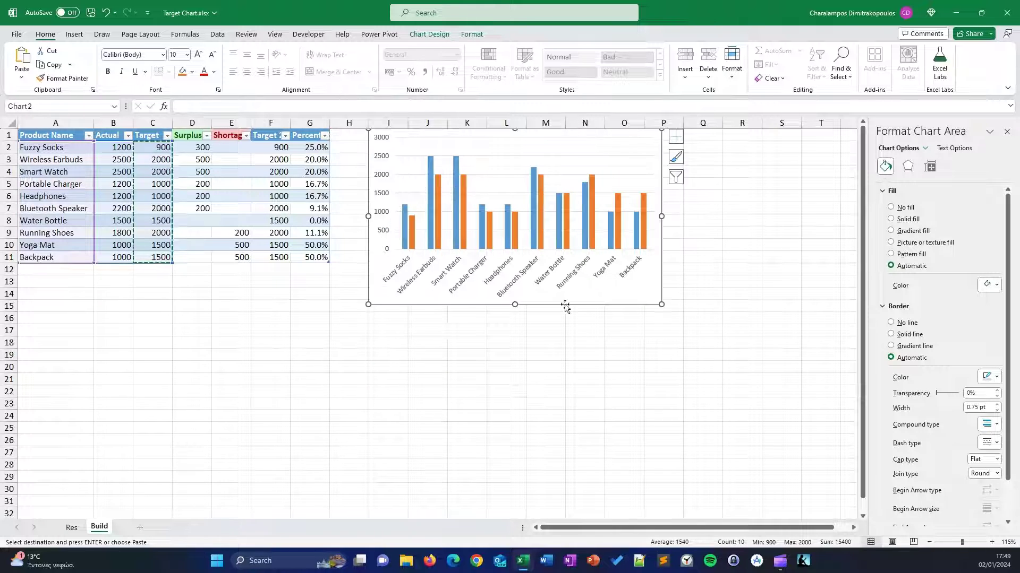
pyautogui.click(472, 369)
# Change the chart type of the Target series to Line with Markers, keeping the Actual series as Clustered Column.
pyautogui.click(462, 204)
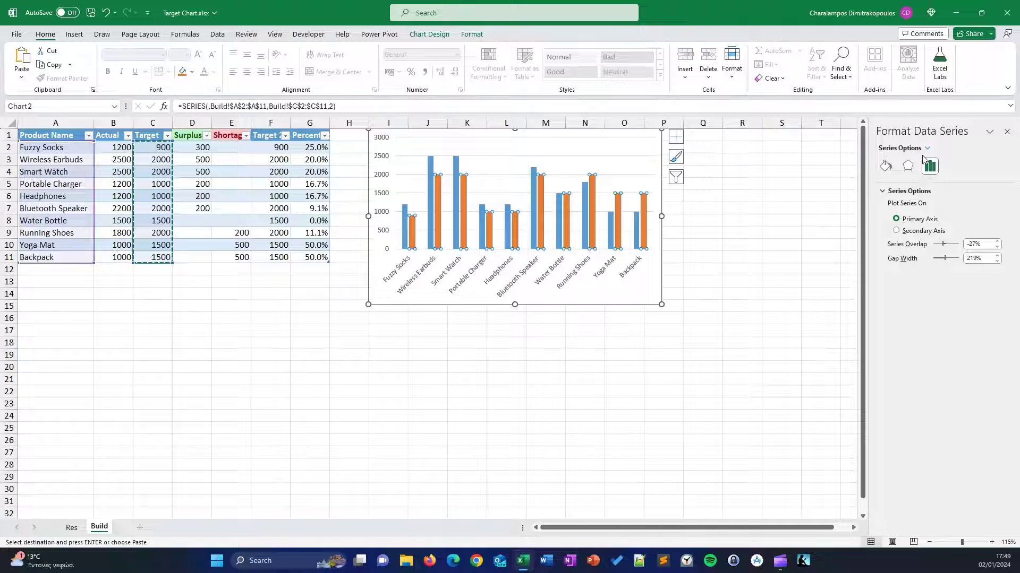
pyautogui.click(440, 34)
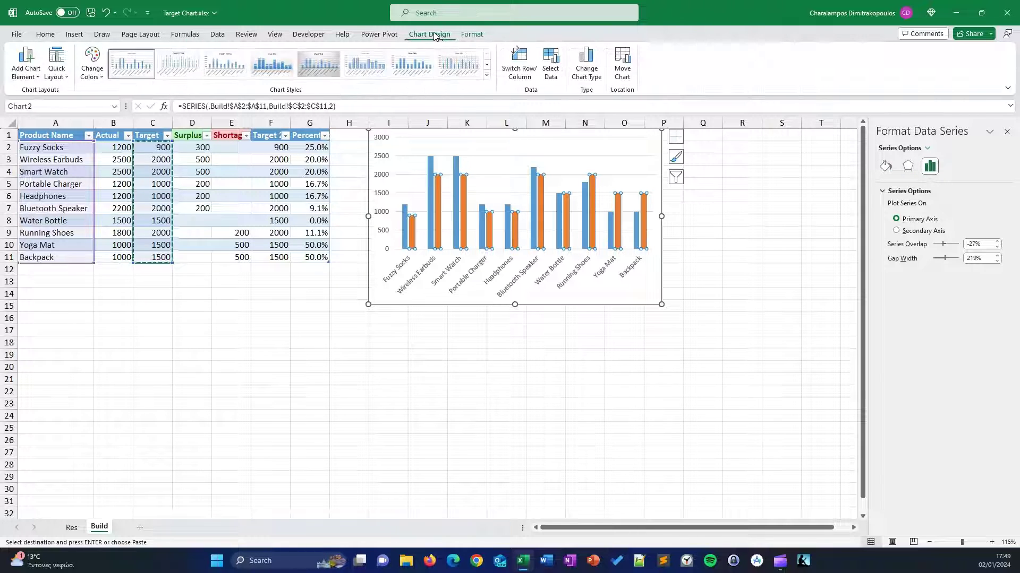
pyautogui.click(588, 73)
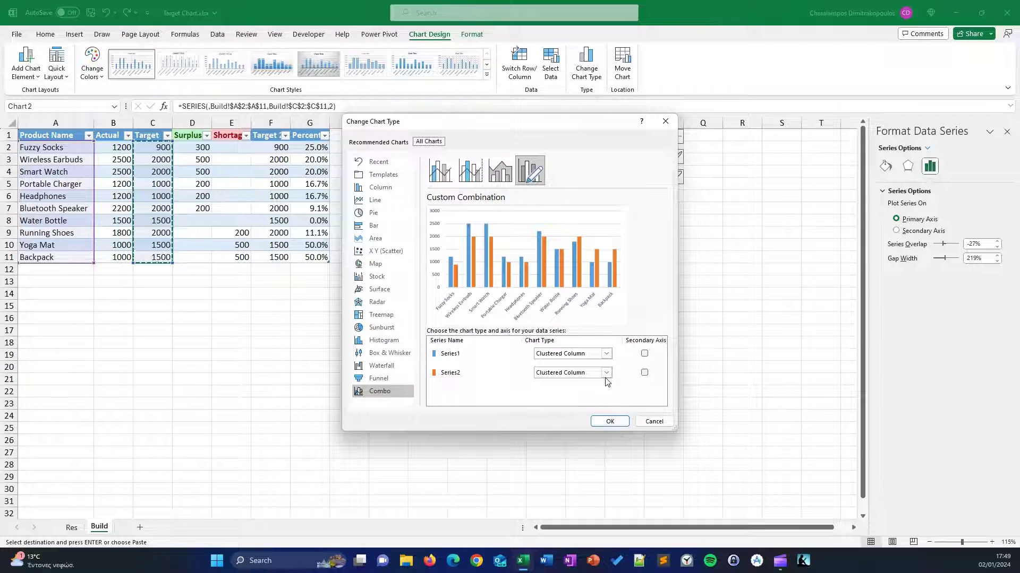
pyautogui.click(608, 374)
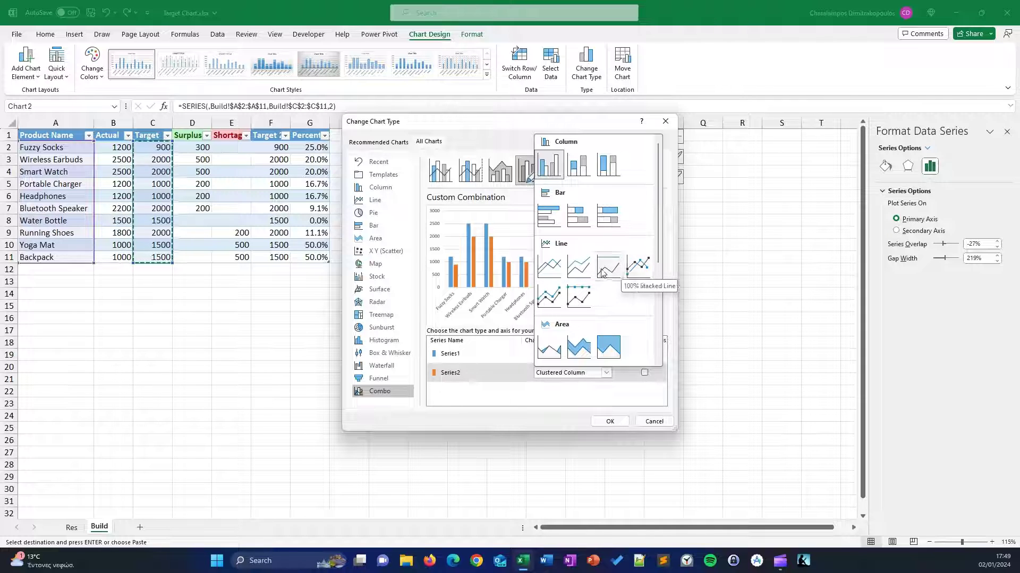
pyautogui.click(632, 268)
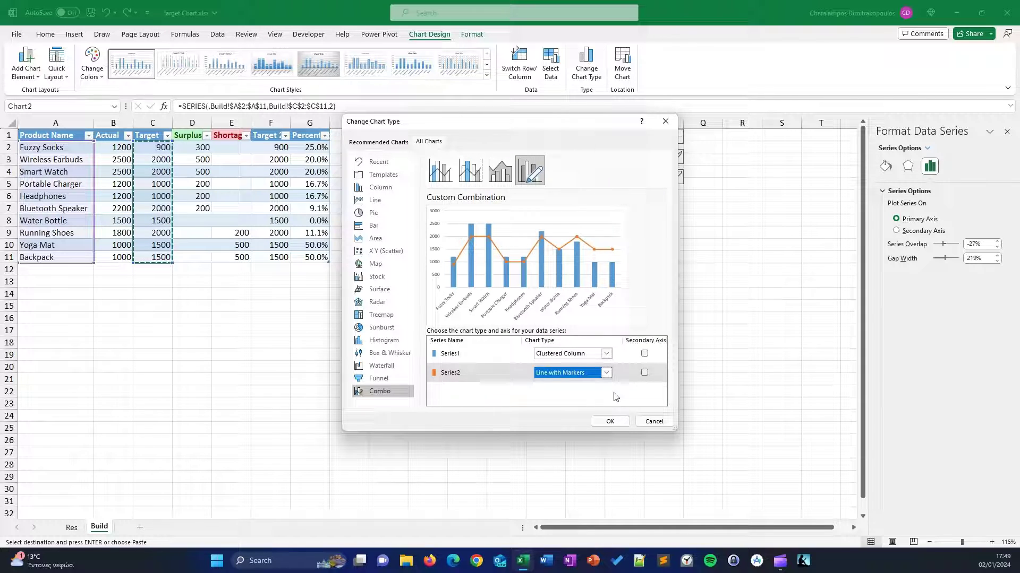
pyautogui.click(612, 421)
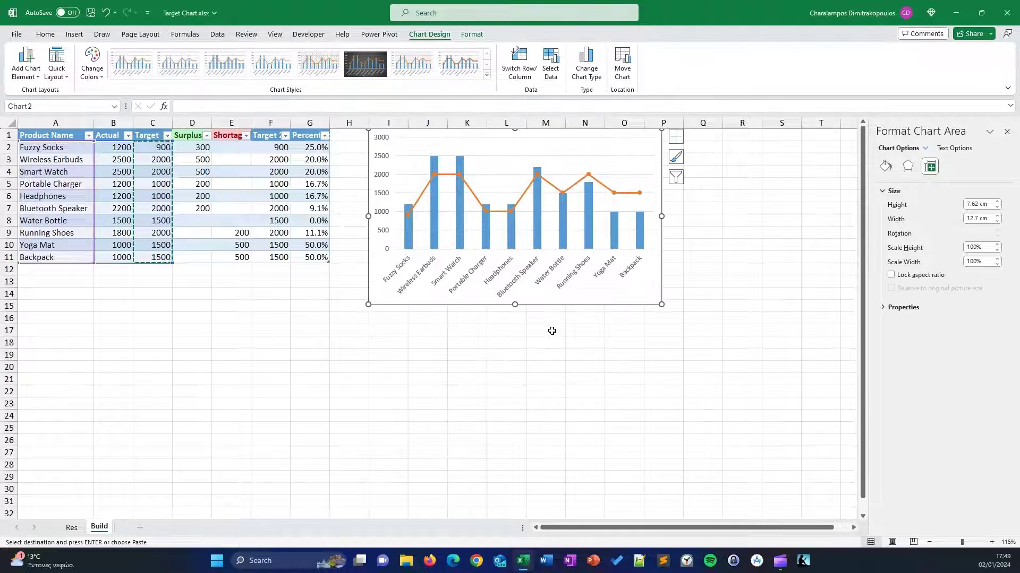
# Give the Target line series in the chart built-in markers of the long dash type.
pyautogui.click(477, 198)
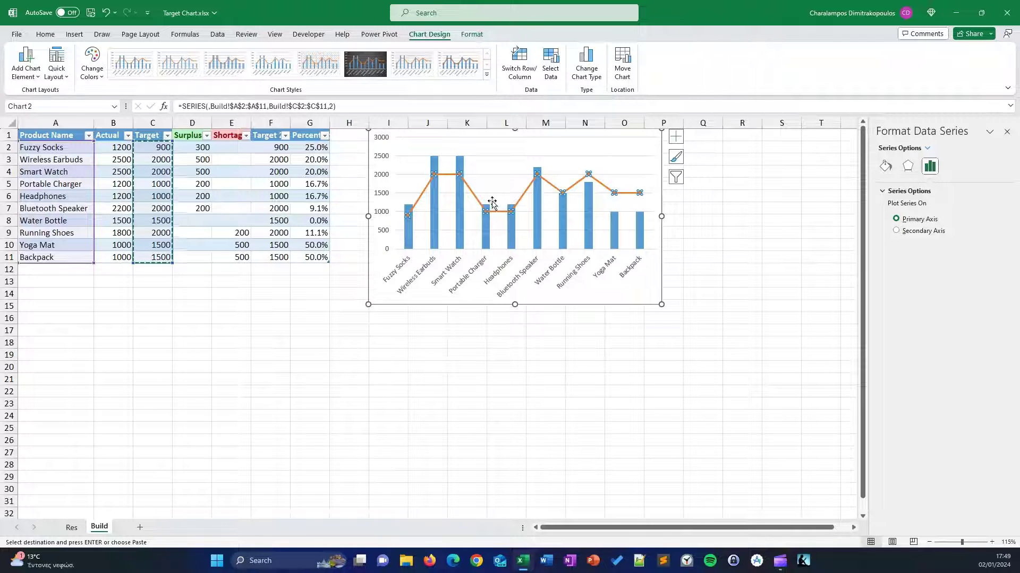
pyautogui.click(927, 149)
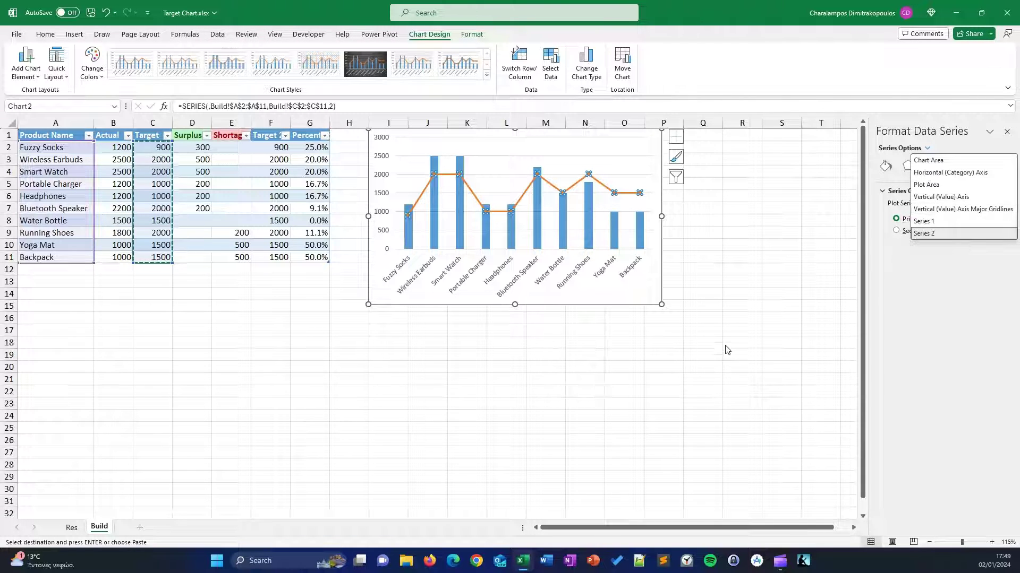
pyautogui.click(935, 233)
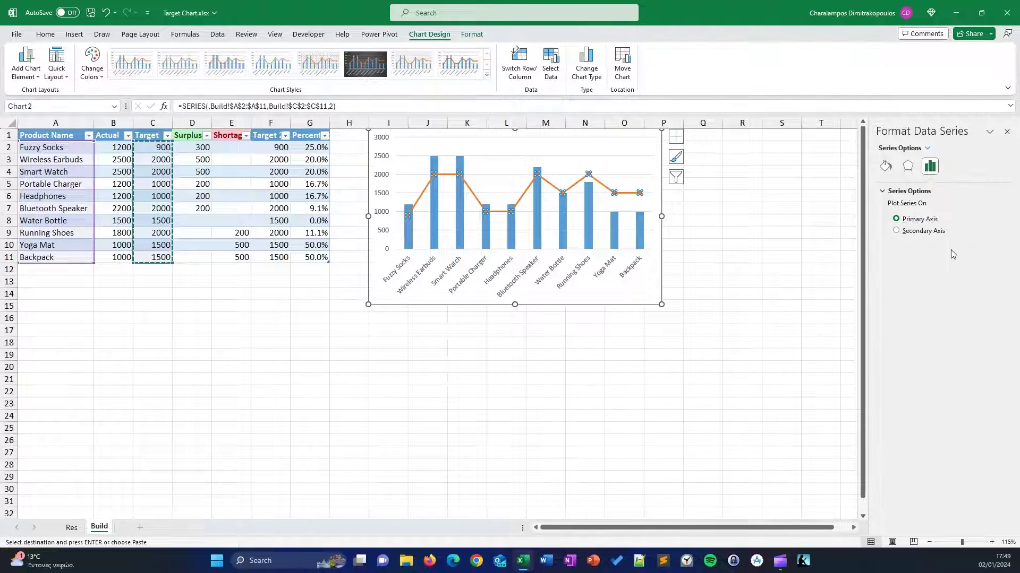
pyautogui.click(885, 167)
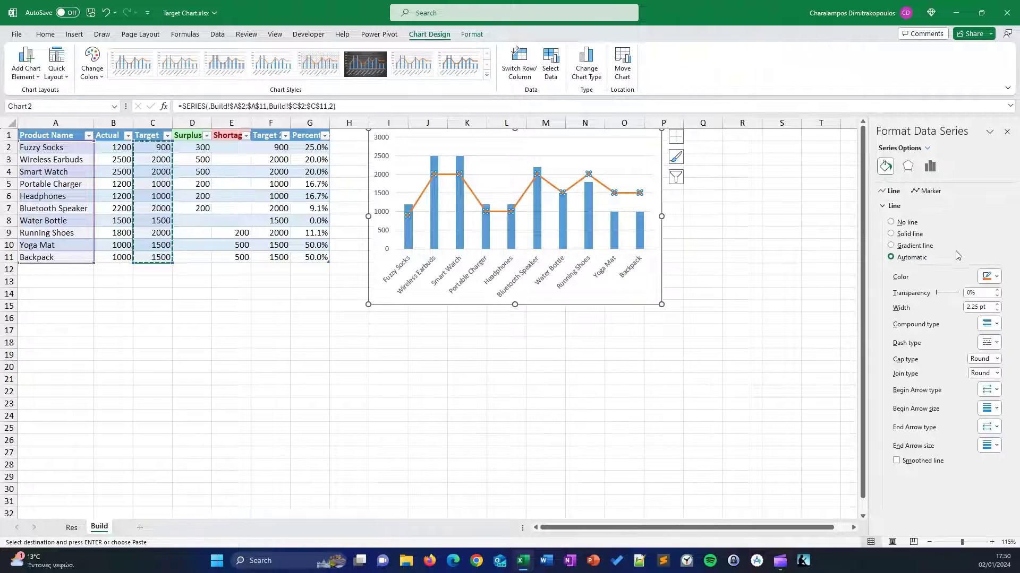
pyautogui.click(928, 191)
pyautogui.click(887, 207)
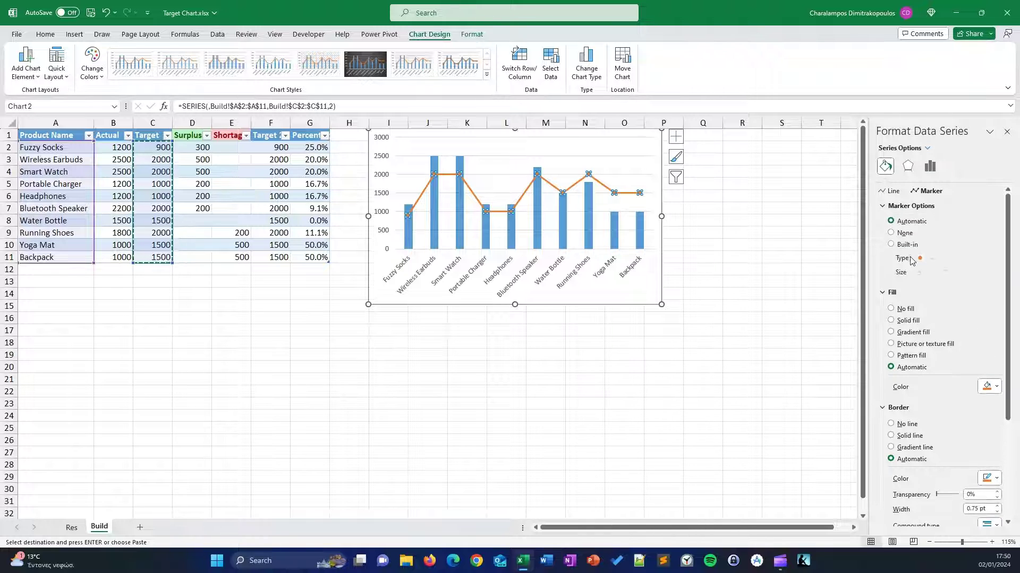
pyautogui.click(909, 245)
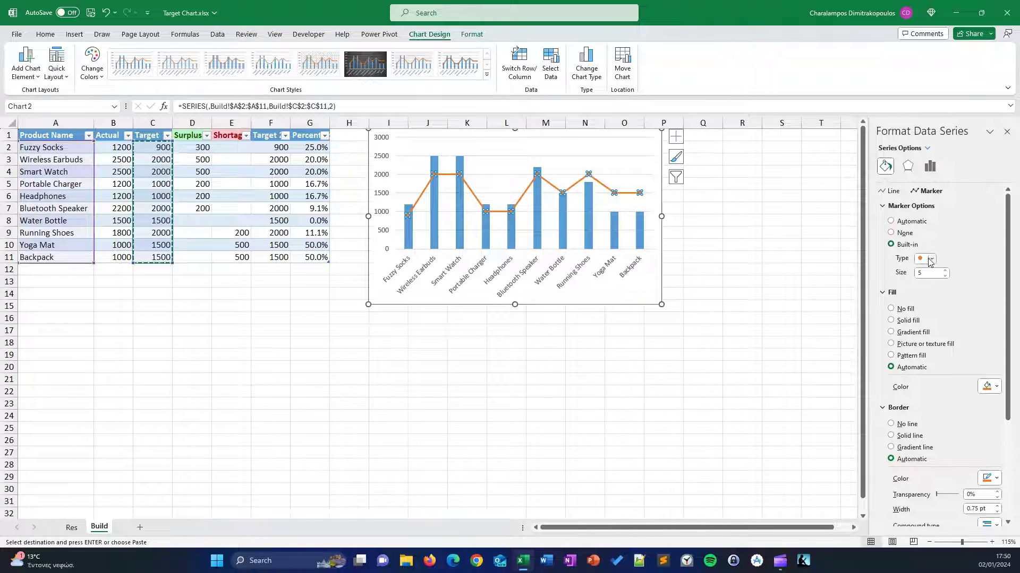
pyautogui.click(931, 259)
pyautogui.click(920, 332)
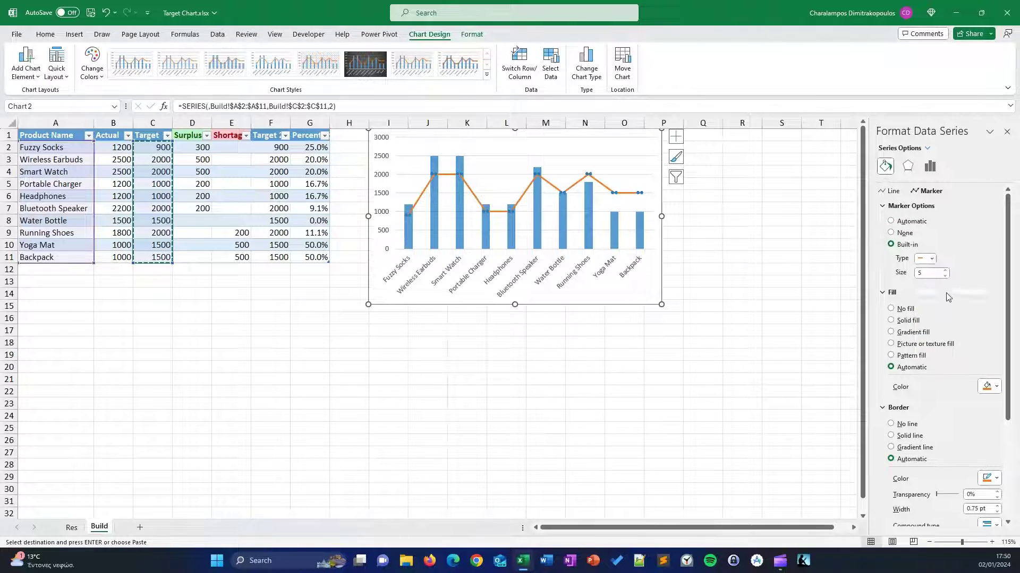
# Set the Target series' marker size to 20.
pyautogui.click(901, 272)
pyautogui.press('BackSpace')
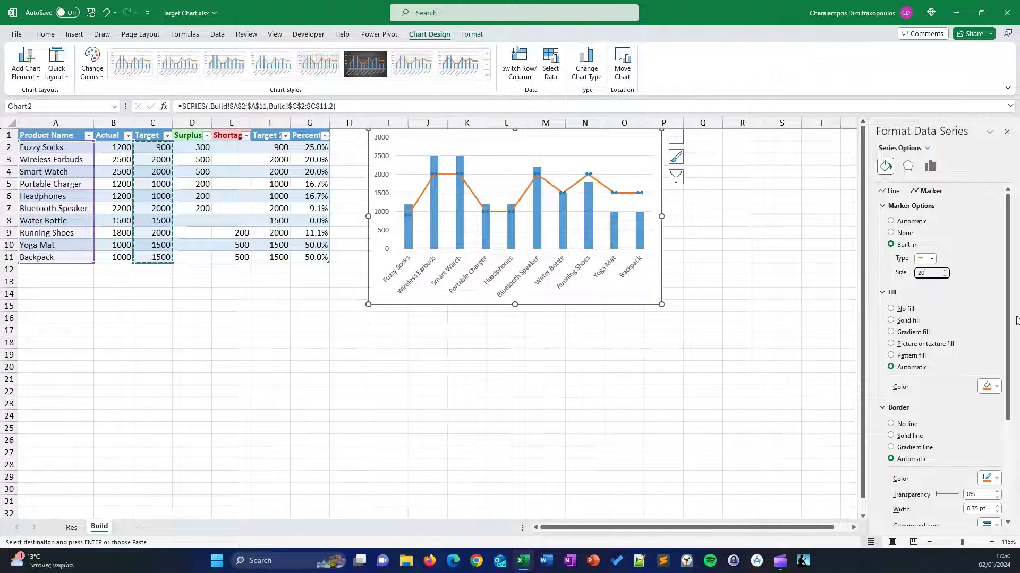
pyautogui.write('20')
pyautogui.click(948, 294)
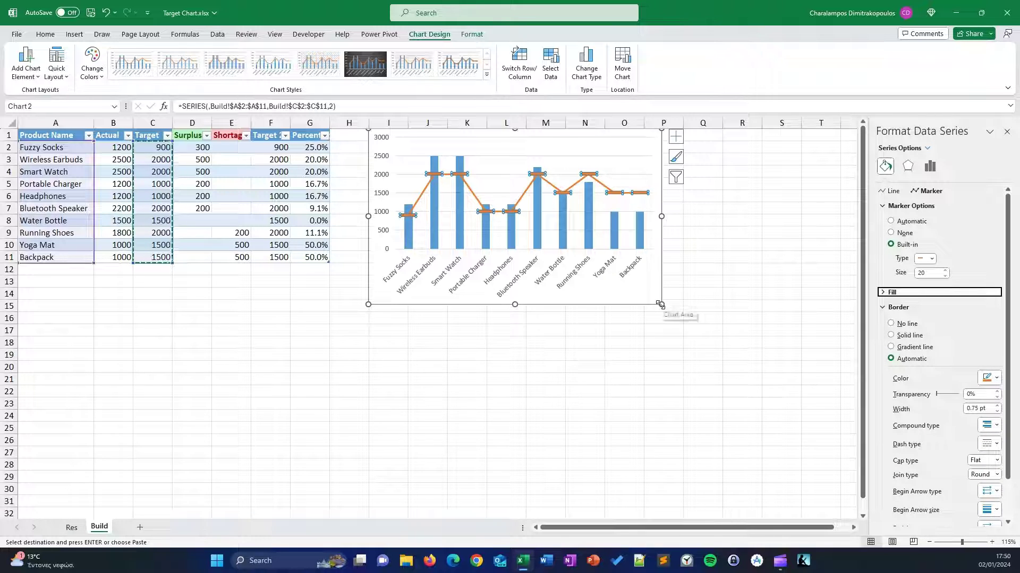
# Enlarge the chart to reach column Q and row 17, and remove the connecting line of the Target series.
pyautogui.moveTo(661, 304); pyautogui.dragTo(721, 336)
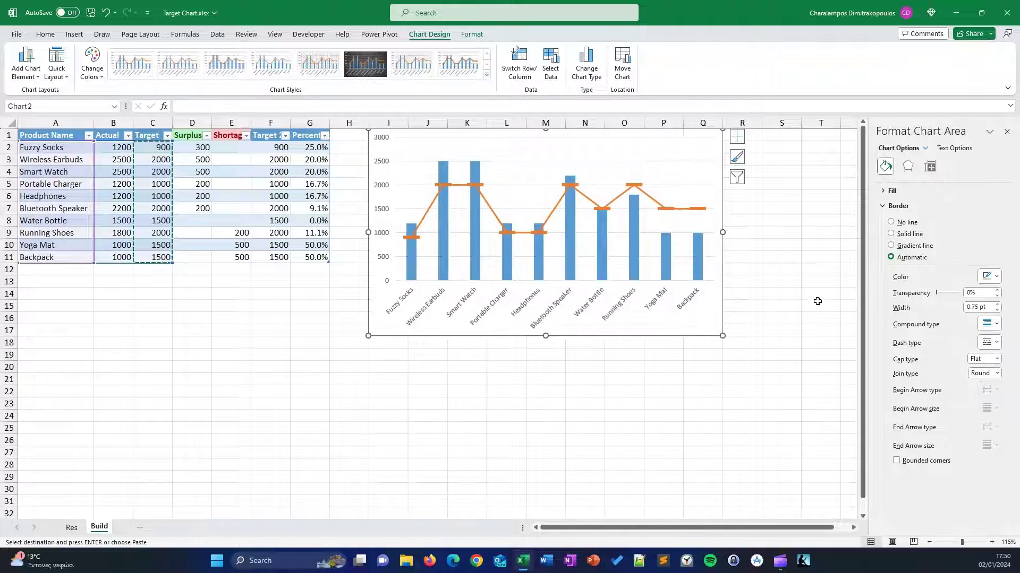
pyautogui.click(631, 180)
pyautogui.click(633, 185)
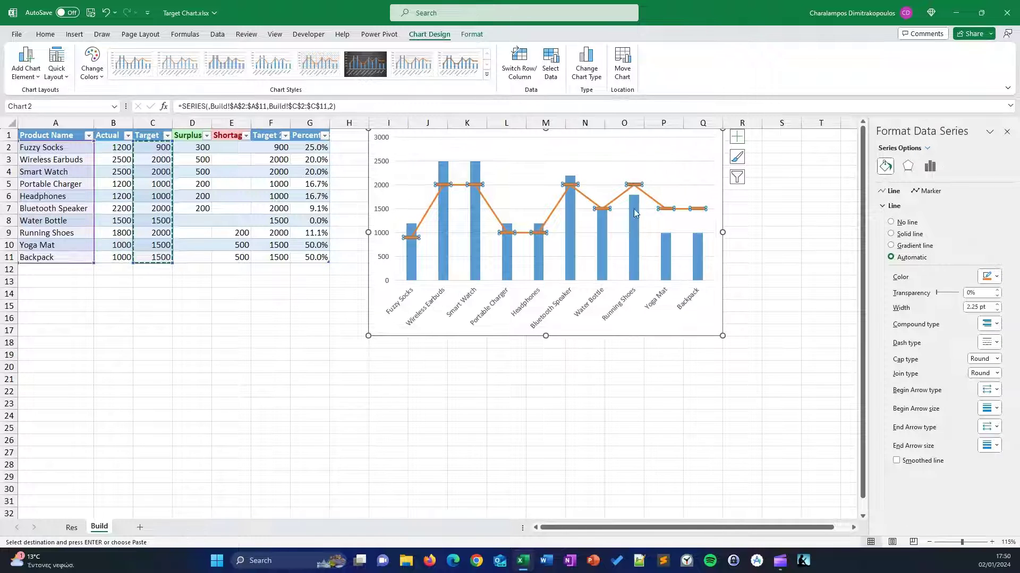
pyautogui.click(618, 200)
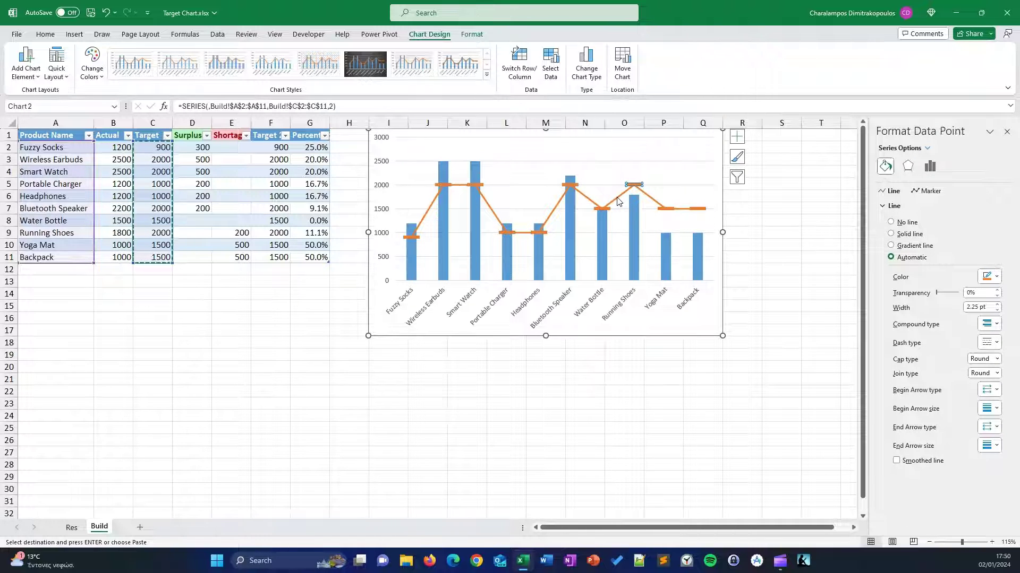
pyautogui.click(658, 207)
pyautogui.click(669, 245)
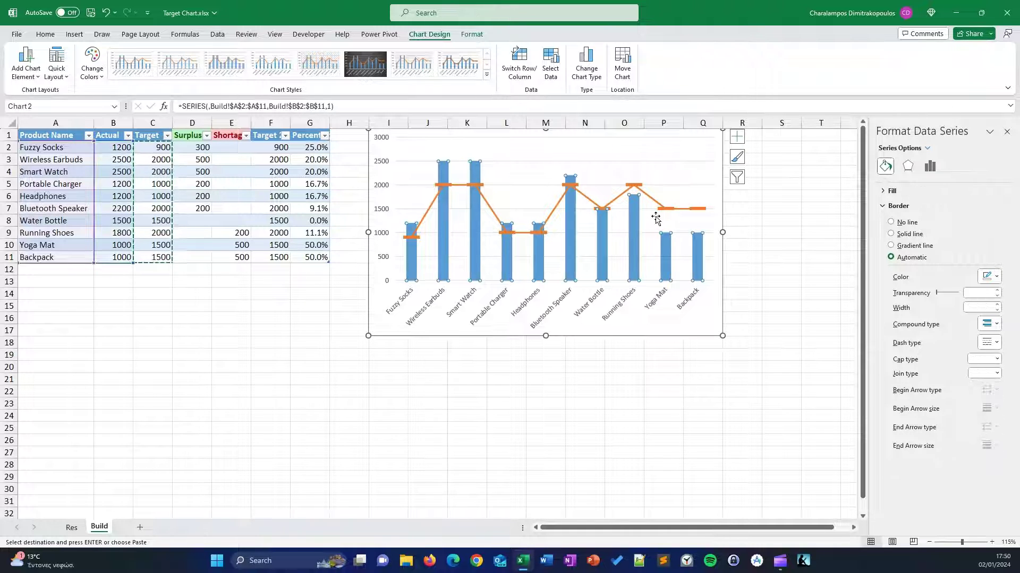
pyautogui.click(668, 209)
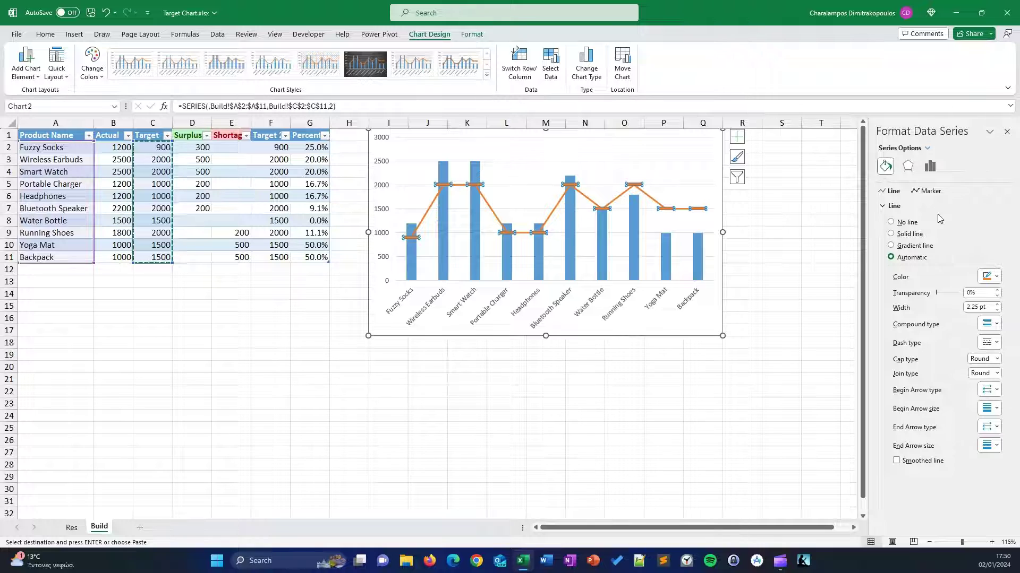
pyautogui.click(892, 223)
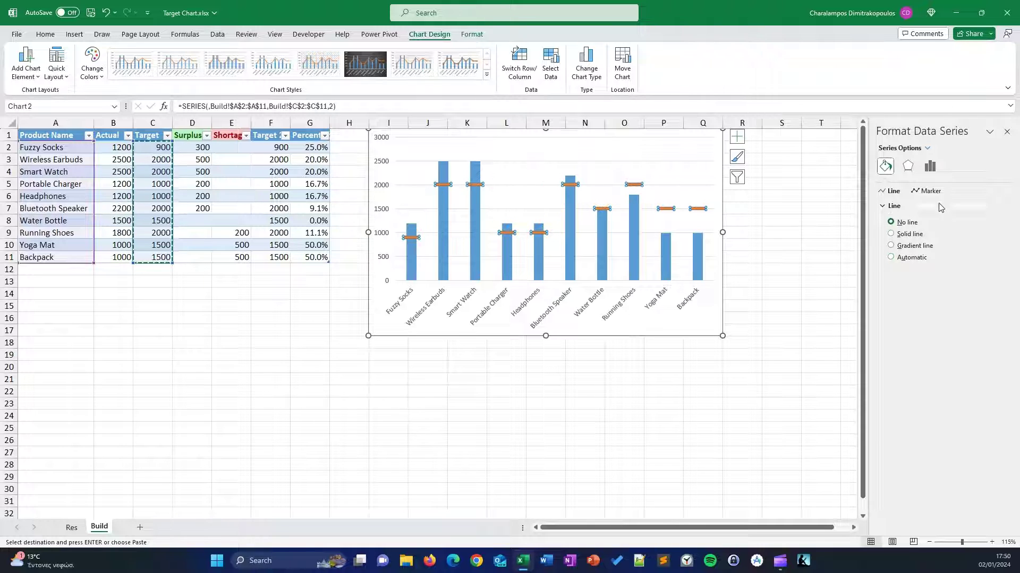
# Remove the border line from the Target series' dash markers.
pyautogui.click(926, 192)
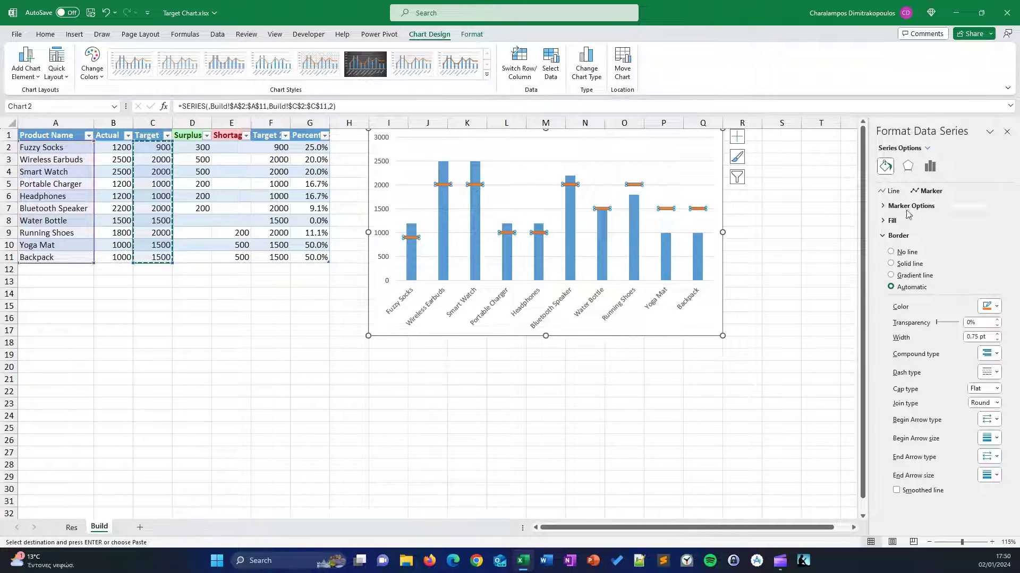
pyautogui.click(997, 305)
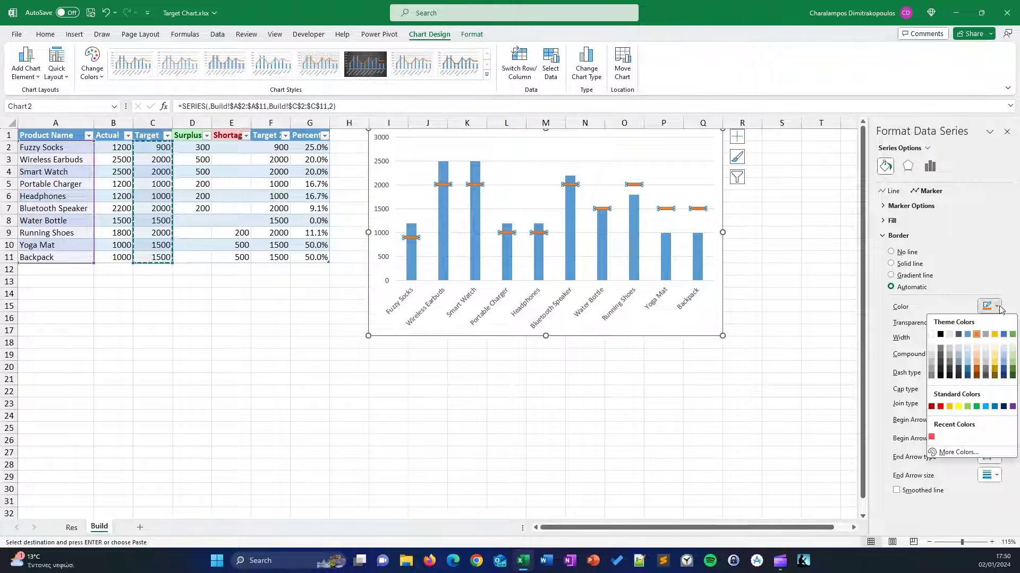
pyautogui.click(1004, 335)
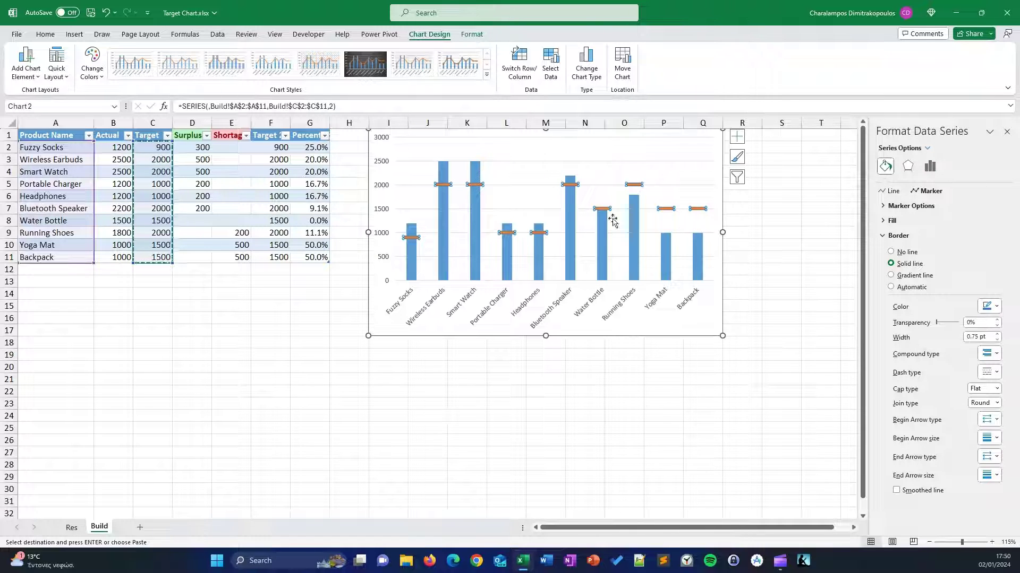
pyautogui.click(904, 253)
# Fill the Target series' dash markers with the solid darker blue theme accent color.
pyautogui.click(897, 208)
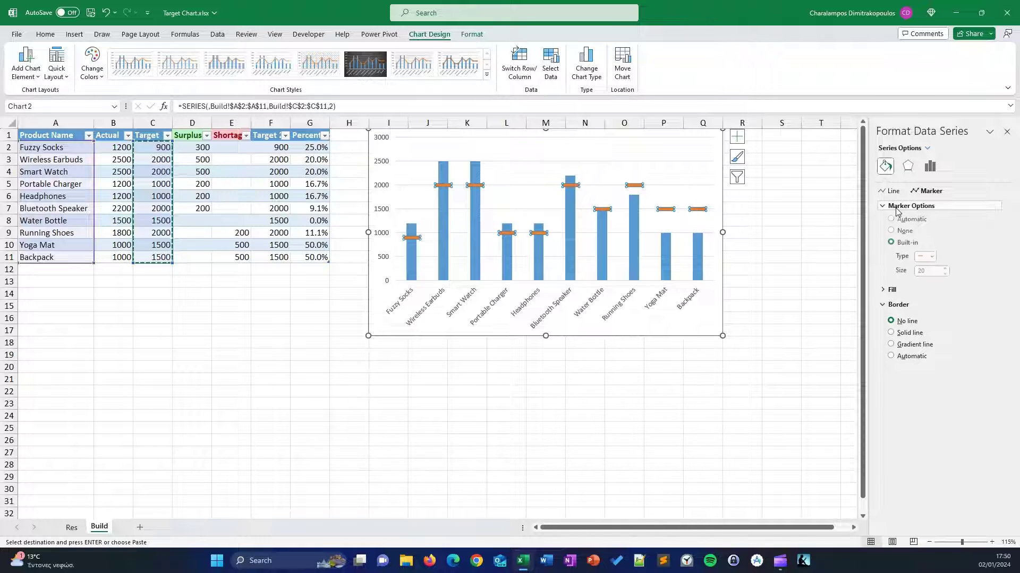
pyautogui.click(892, 292)
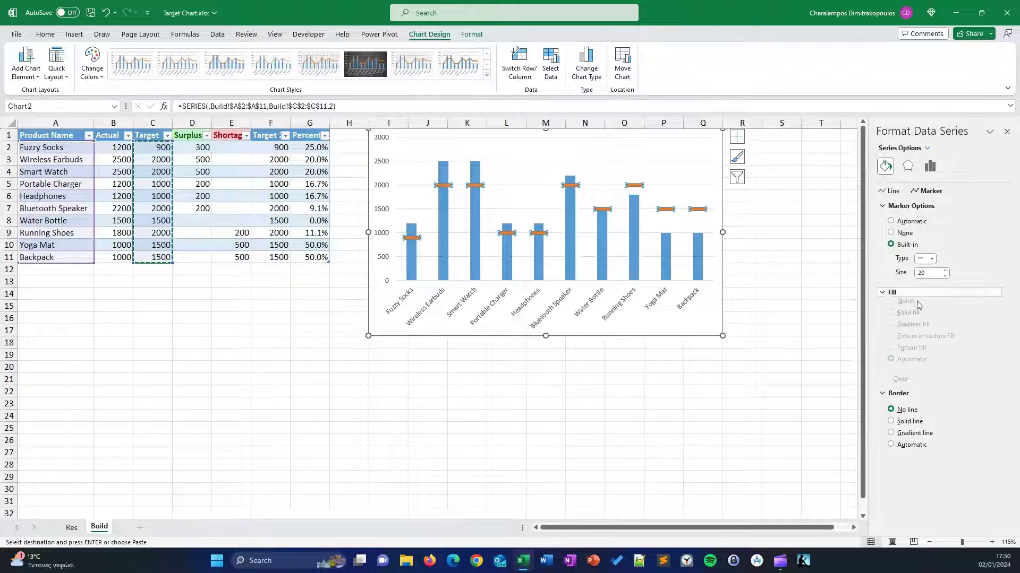
pyautogui.click(998, 387)
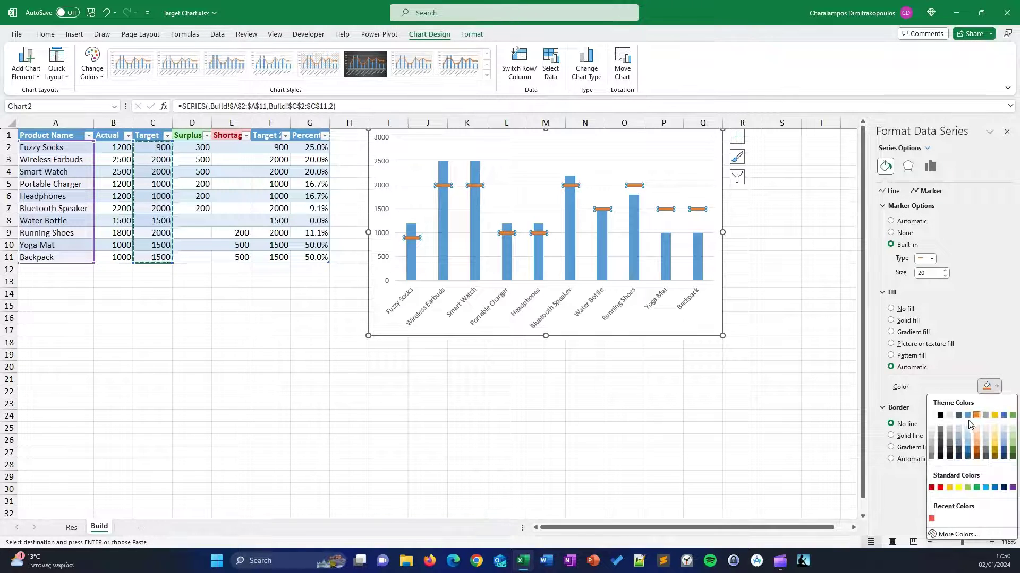
pyautogui.click(1003, 415)
pyautogui.click(790, 260)
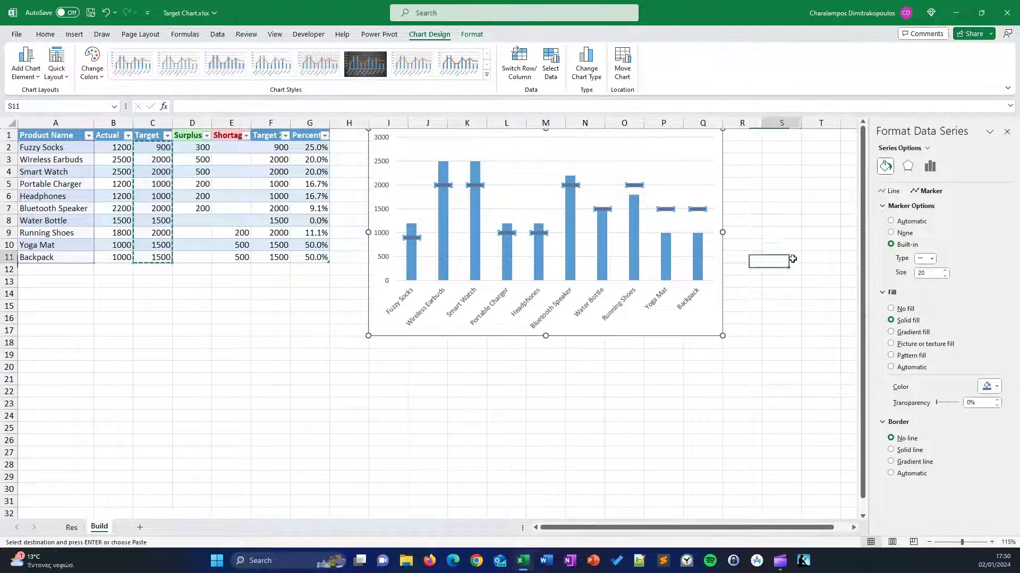
pyautogui.click(642, 190)
pyautogui.click(791, 219)
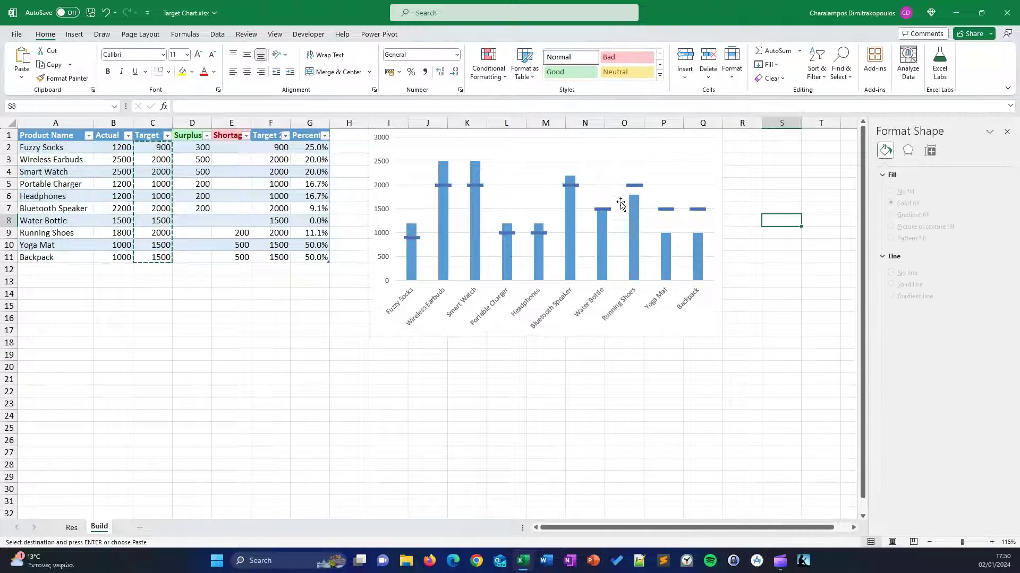
# Fill the Actual columns with the lightest tint of their blue theme color.
pyautogui.click(475, 205)
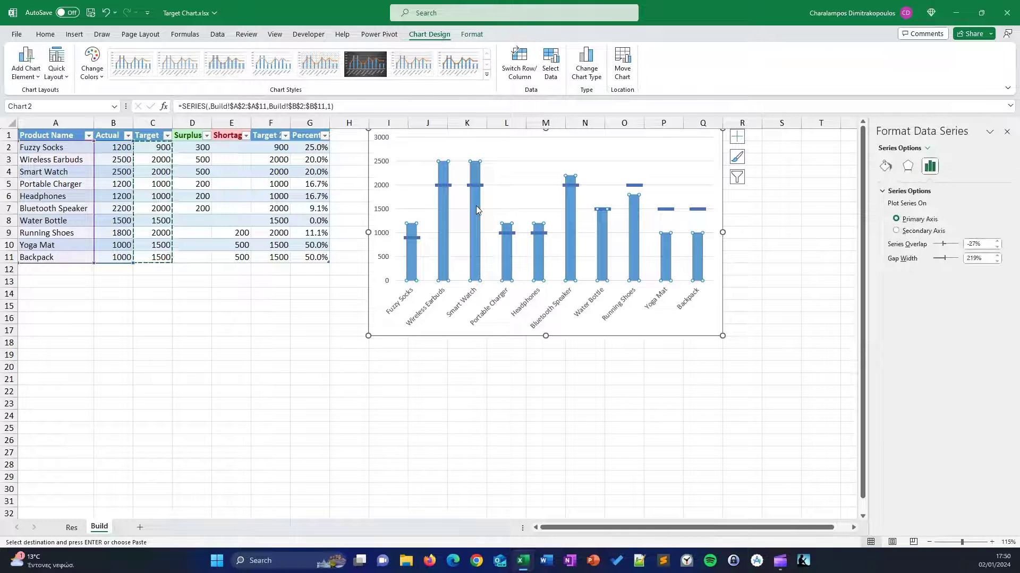
pyautogui.click(885, 166)
pyautogui.click(996, 299)
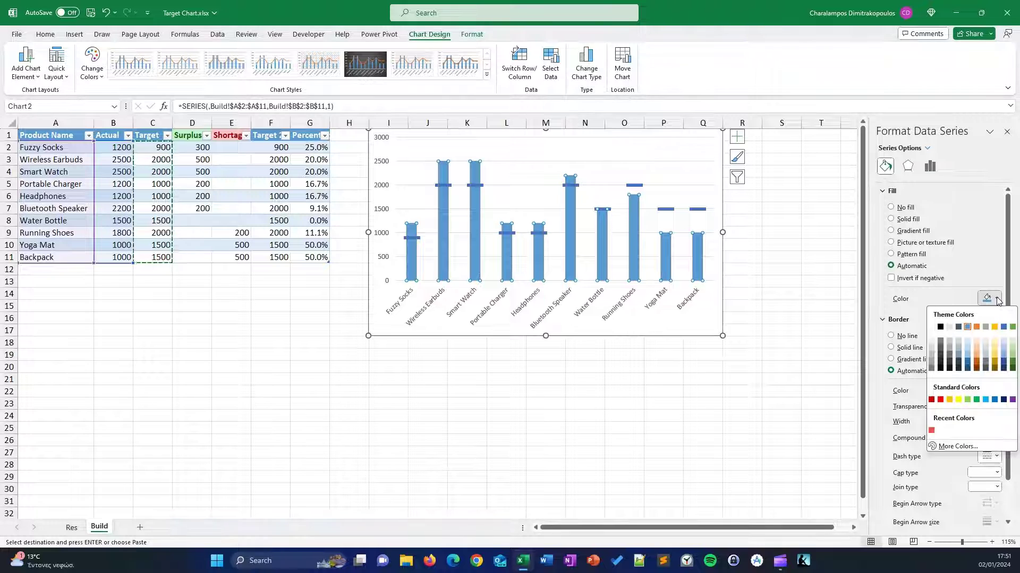
pyautogui.click(967, 343)
pyautogui.click(780, 294)
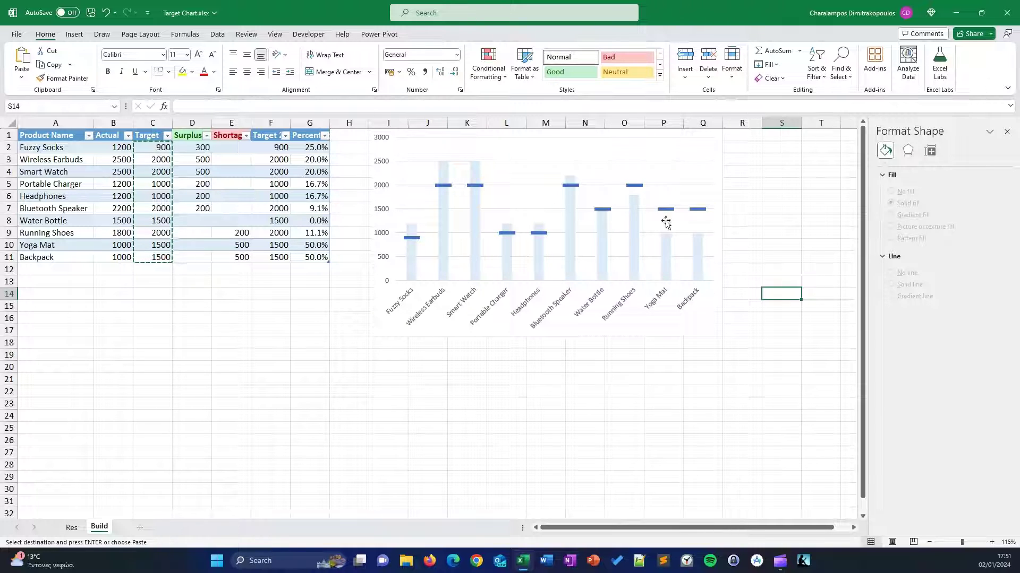
pyautogui.click(785, 210)
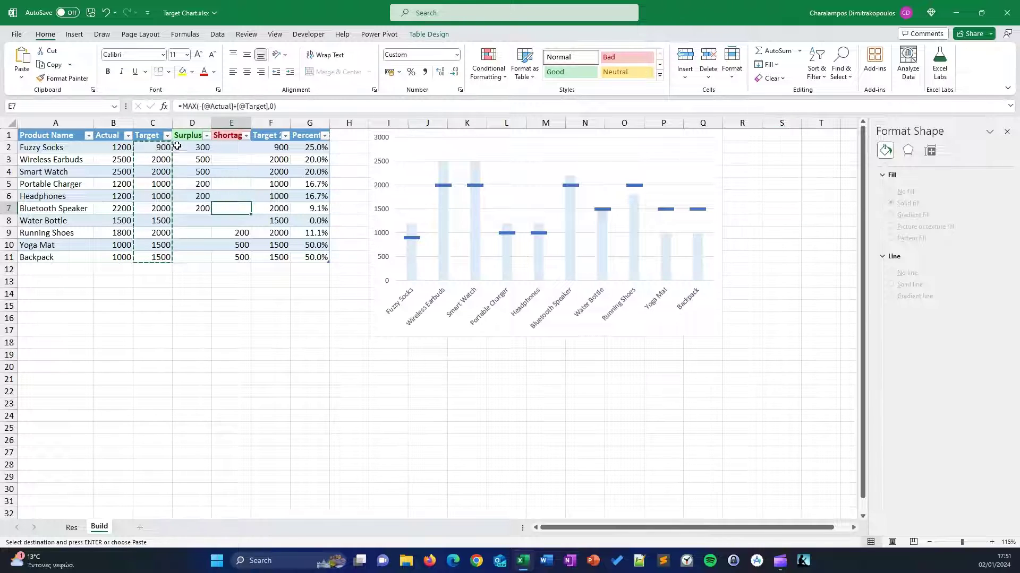
# Add the Surplus values in D2:D11 to the chart as a third series by copying and pasting them.
pyautogui.moveTo(193, 147); pyautogui.dragTo(186, 257)
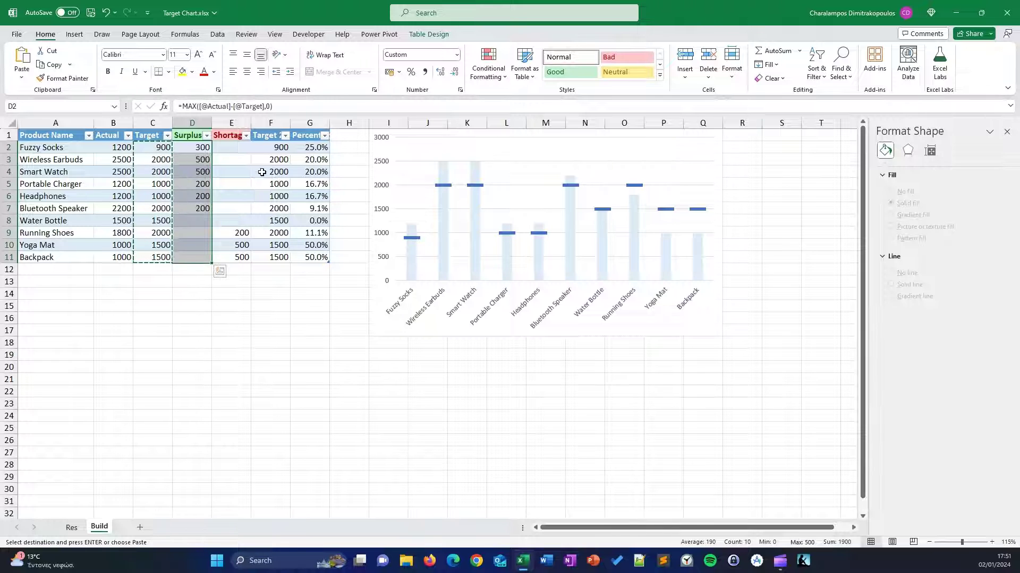
pyautogui.click(699, 178)
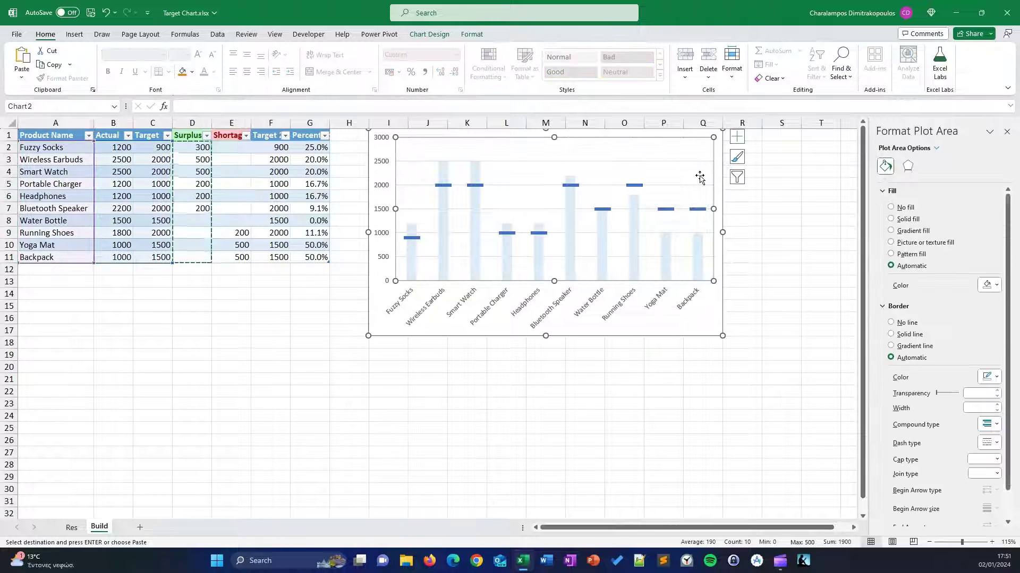
pyautogui.hotkey('ctrl', 'v')
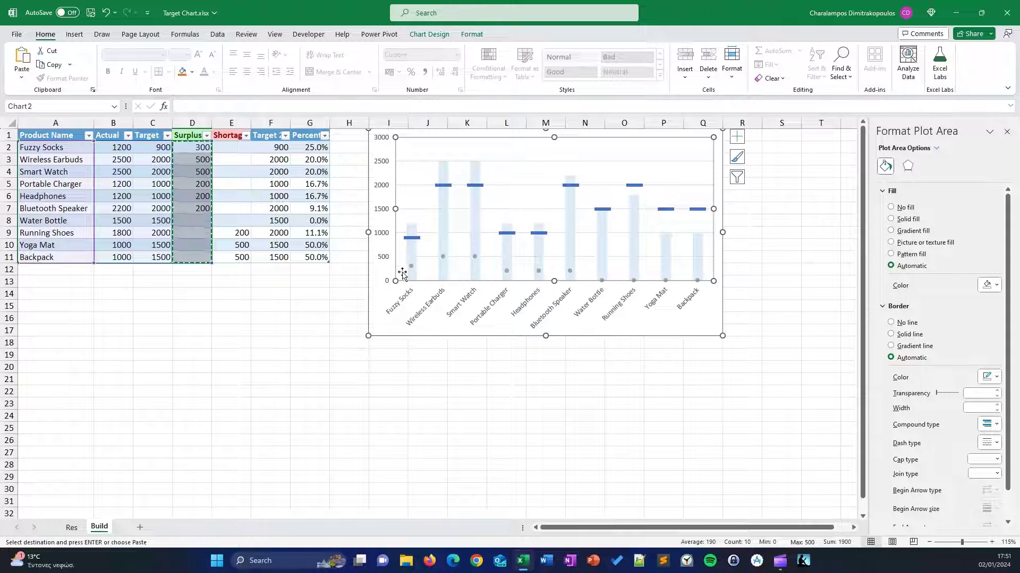
# Set the chart type of the Surplus series (Series3) to Stacked Column in the custom combination.
pyautogui.click(442, 256)
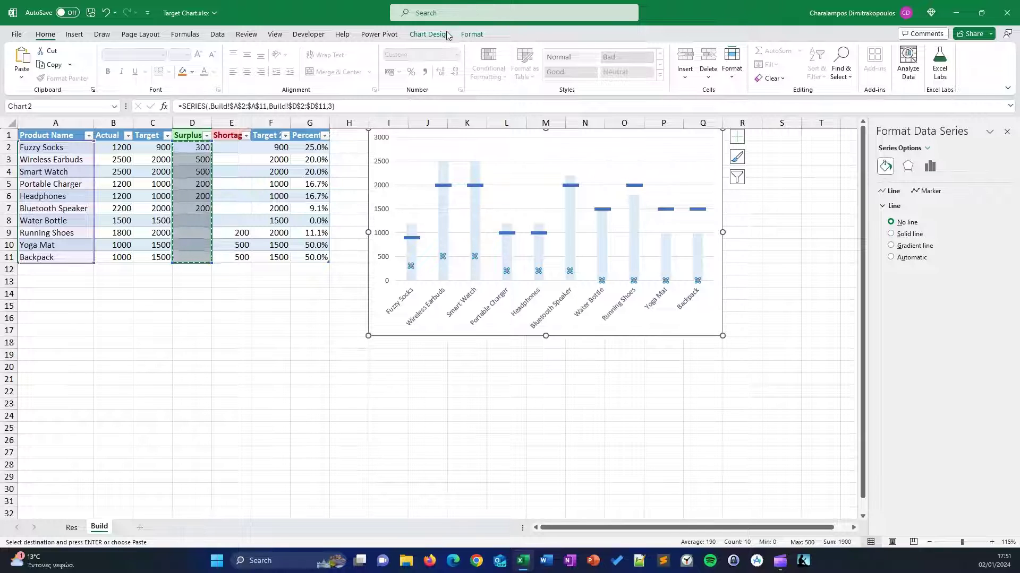
pyautogui.click(429, 34)
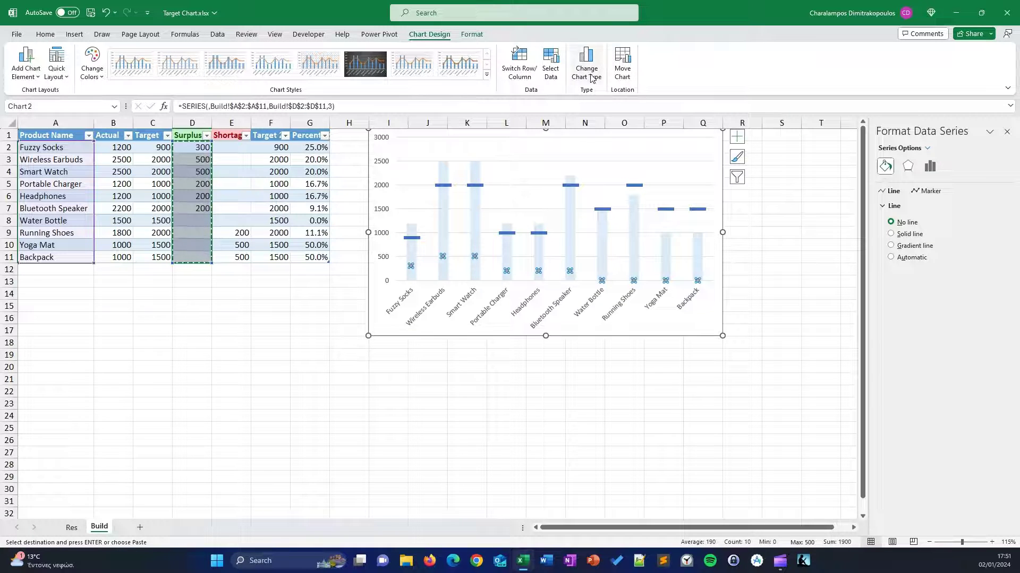
pyautogui.click(591, 79)
pyautogui.moveTo(583, 129); pyautogui.dragTo(885, 146)
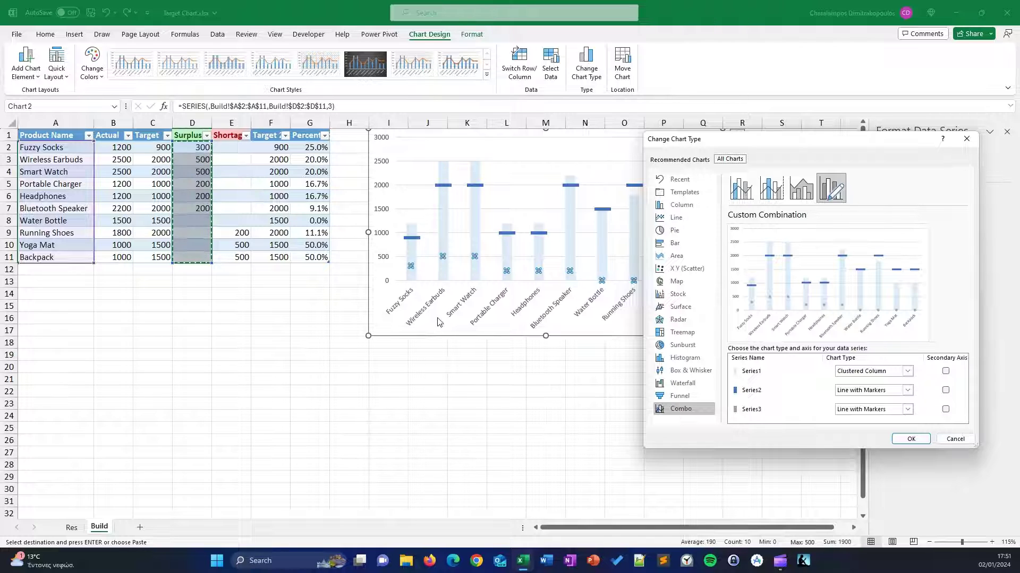
pyautogui.click(908, 410)
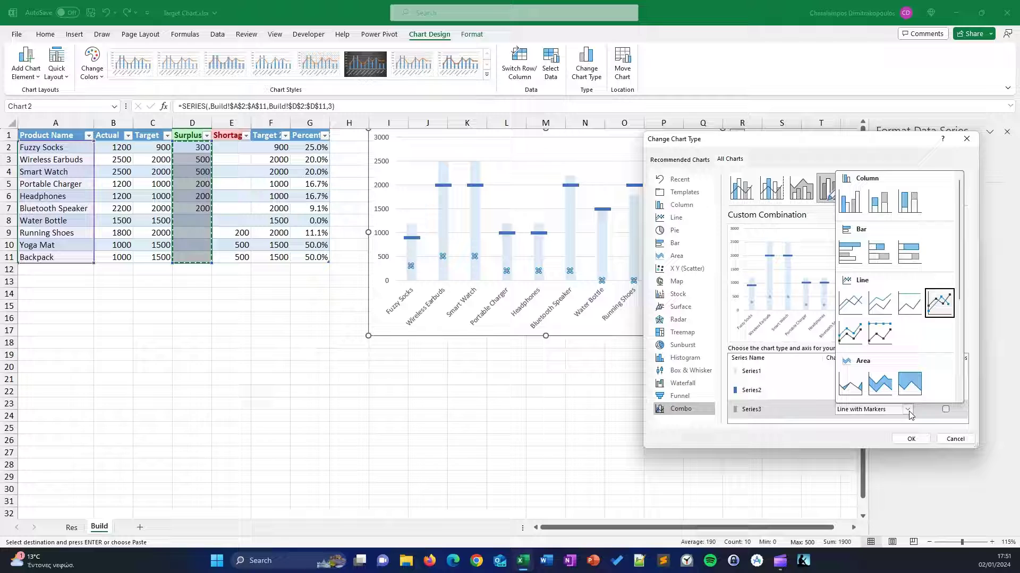
pyautogui.click(872, 211)
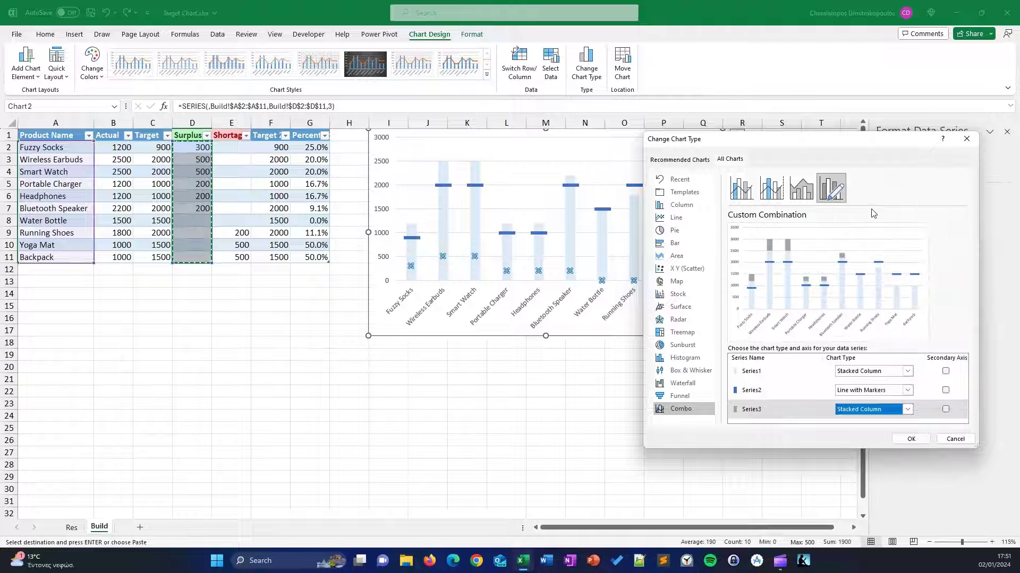
# Plot both the Target series (Series2) and the Surplus series (Series3) on the secondary axis and apply the combination.
pyautogui.click(907, 390)
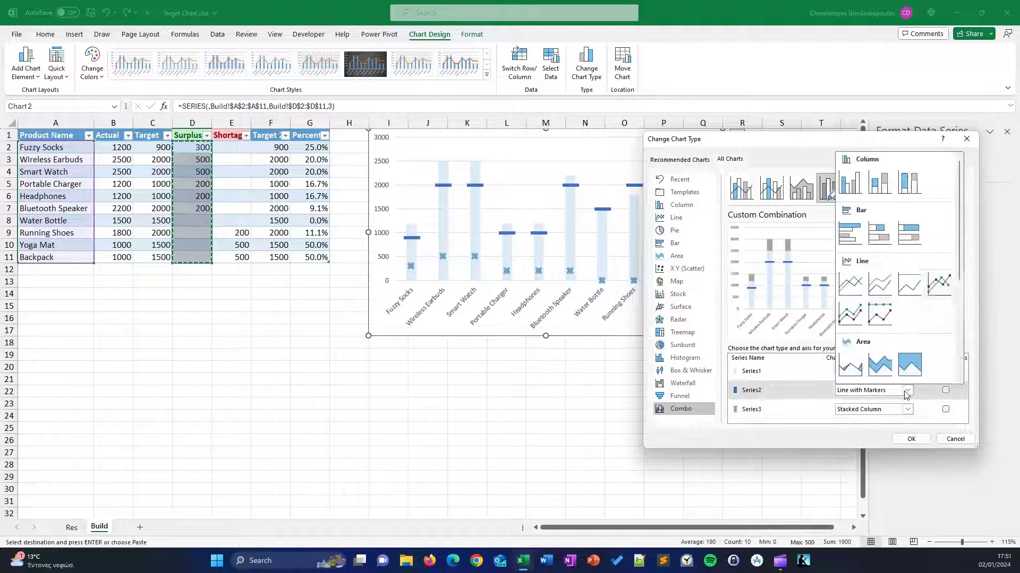
pyautogui.click(946, 409)
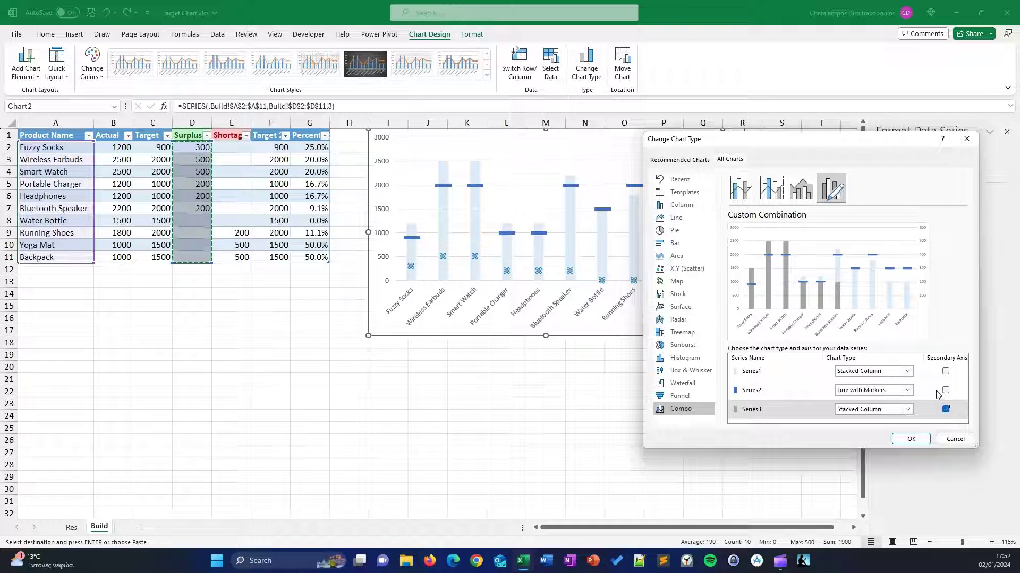
pyautogui.click(946, 391)
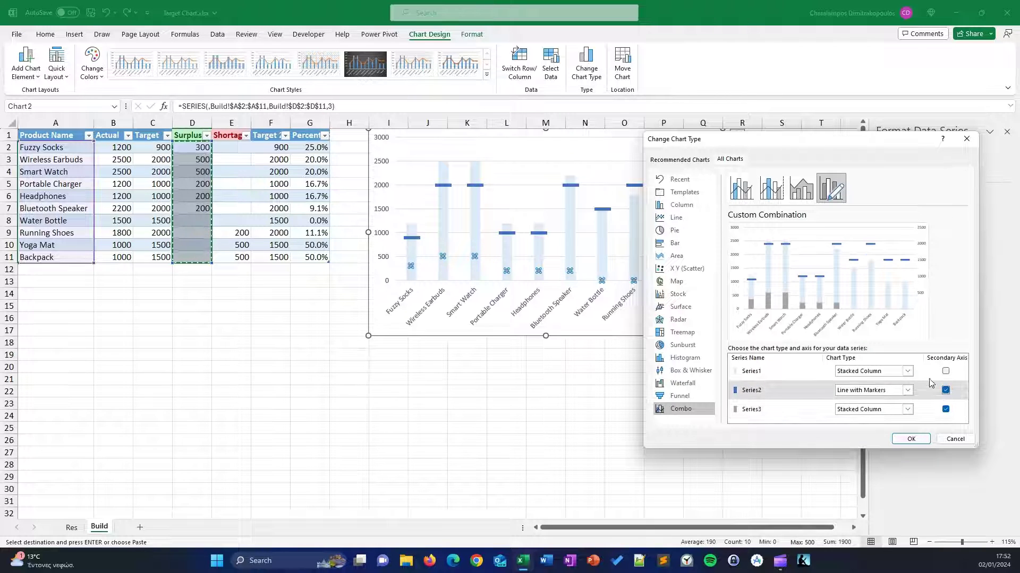
pyautogui.click(920, 443)
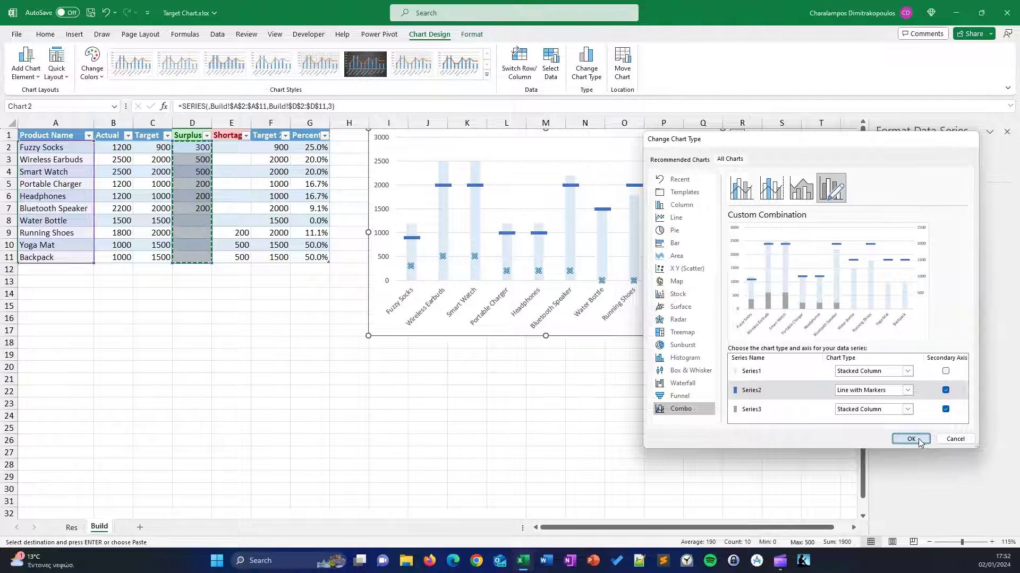
# Add the second Target column's values in F2:F11 to the chart as a fourth series by copying and pasting them.
pyautogui.click(318, 234)
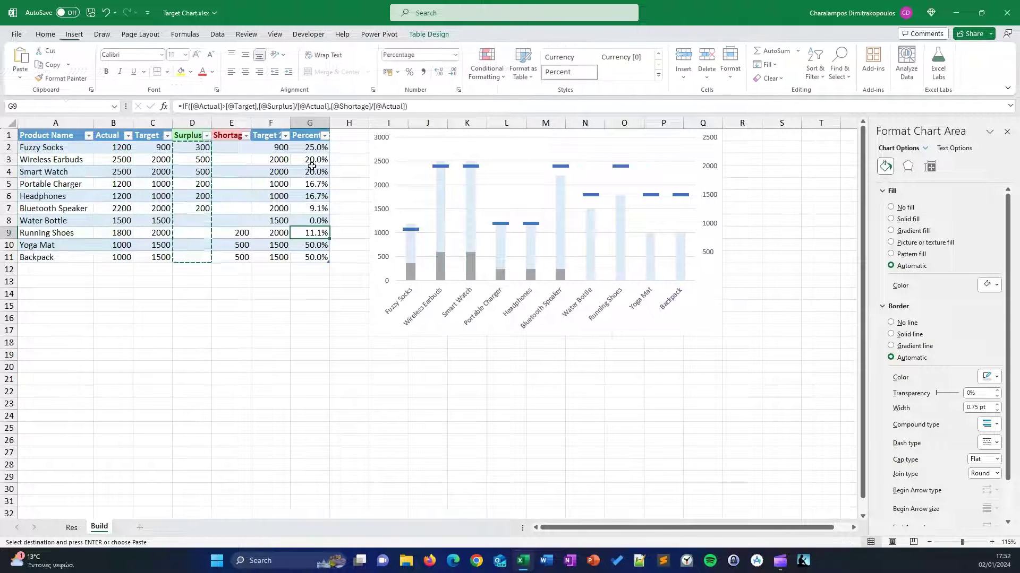
pyautogui.moveTo(271, 144); pyautogui.dragTo(264, 257)
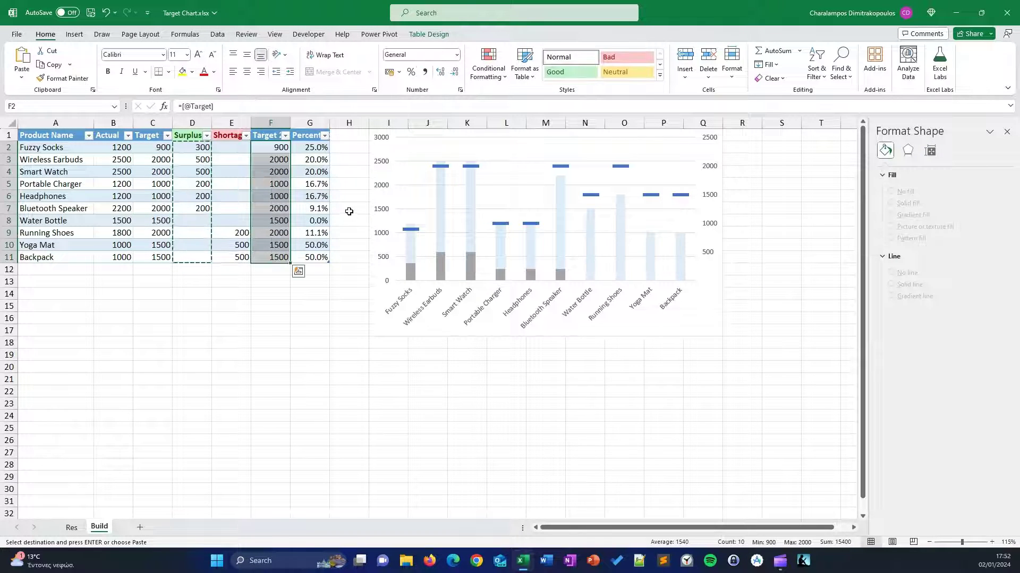
pyautogui.hotkey('ctrl', 'c')
pyautogui.click(449, 330)
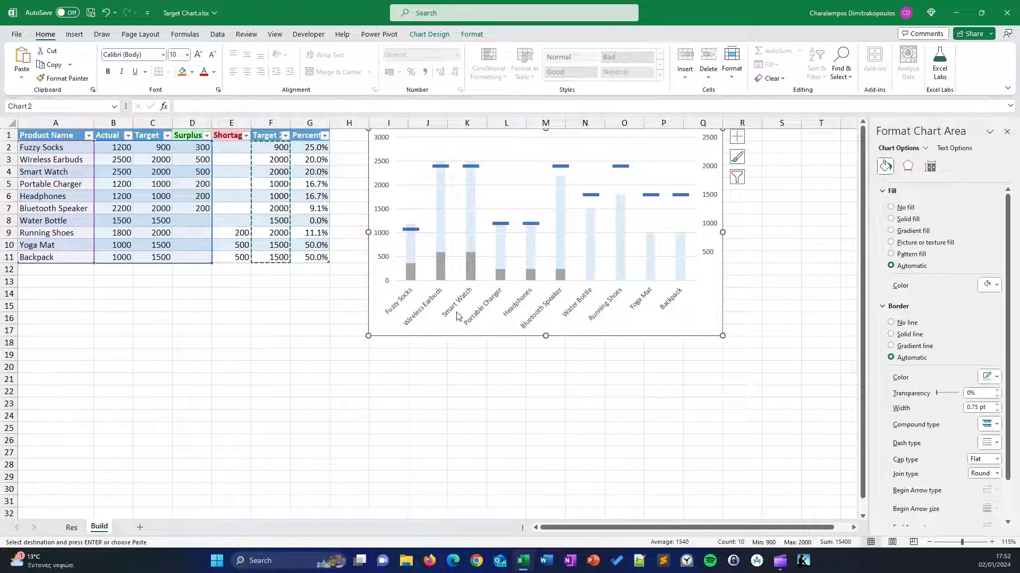
pyautogui.hotkey('ctrl', 'v')
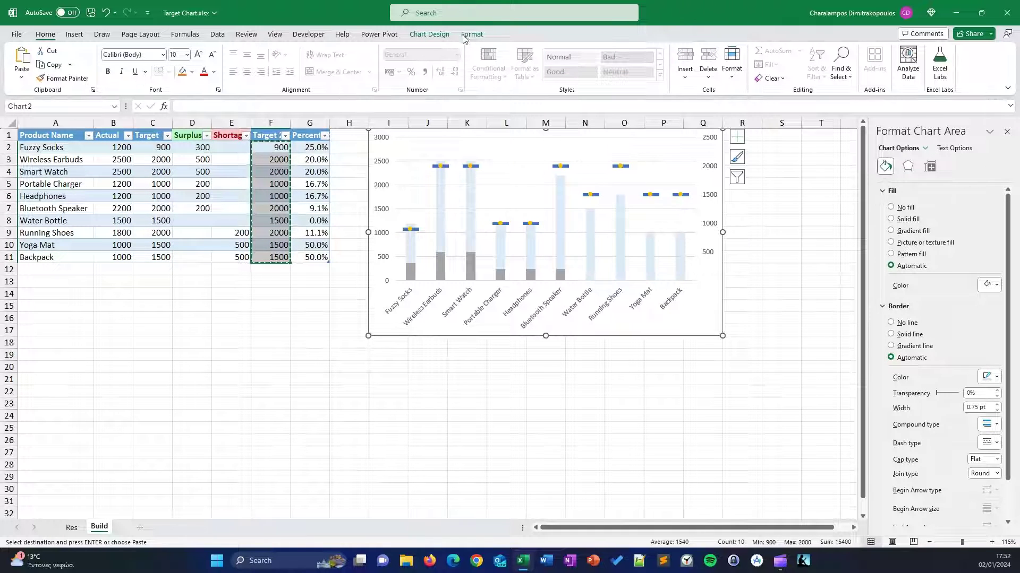
# Make Series4 a Stacked Column on the secondary axis and take the Target marker series (Series2) off the secondary axis.
pyautogui.click(430, 34)
pyautogui.click(587, 63)
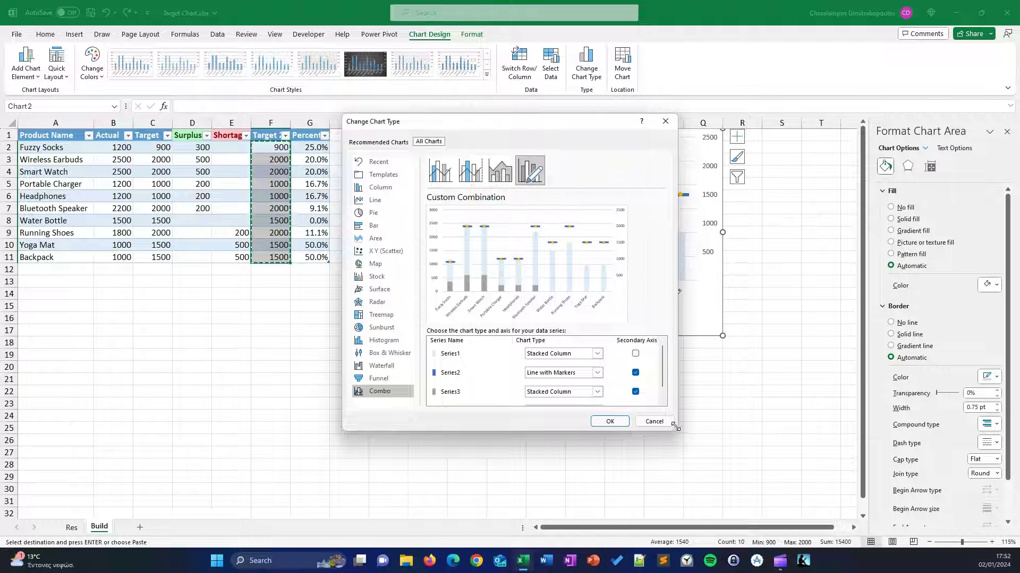
pyautogui.moveTo(678, 437); pyautogui.dragTo(701, 481)
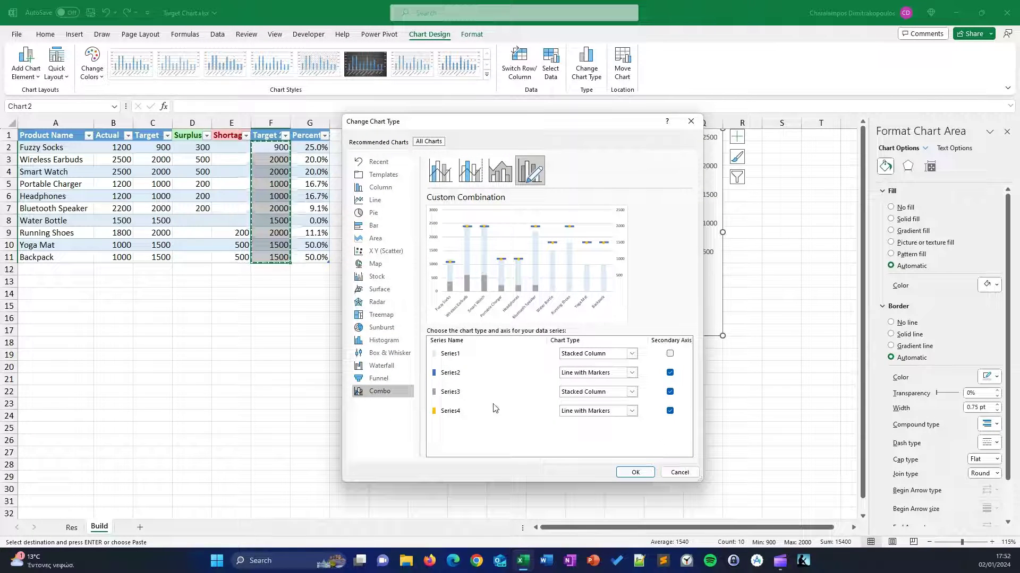
pyautogui.click(632, 411)
pyautogui.click(604, 203)
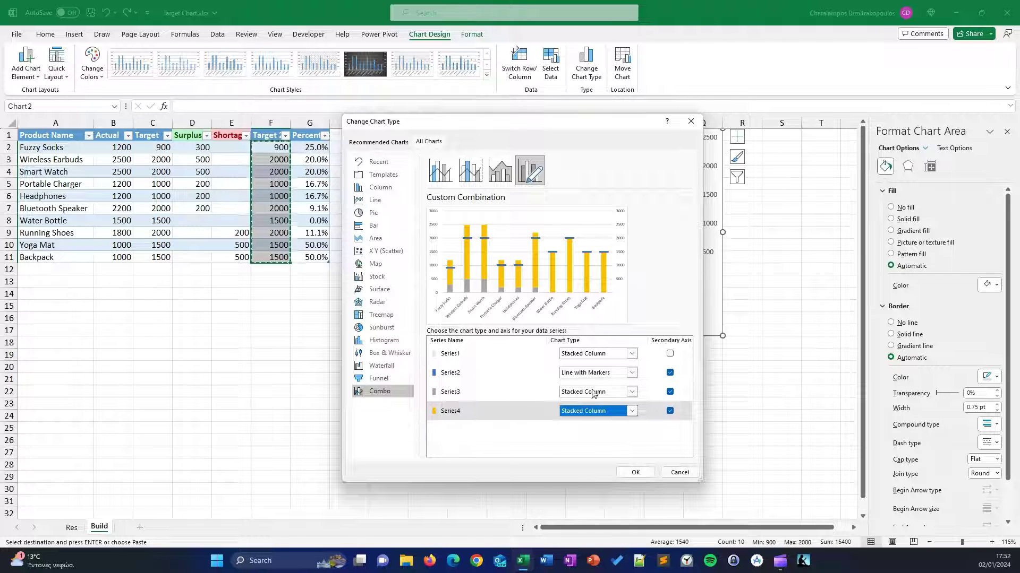
pyautogui.click(670, 373)
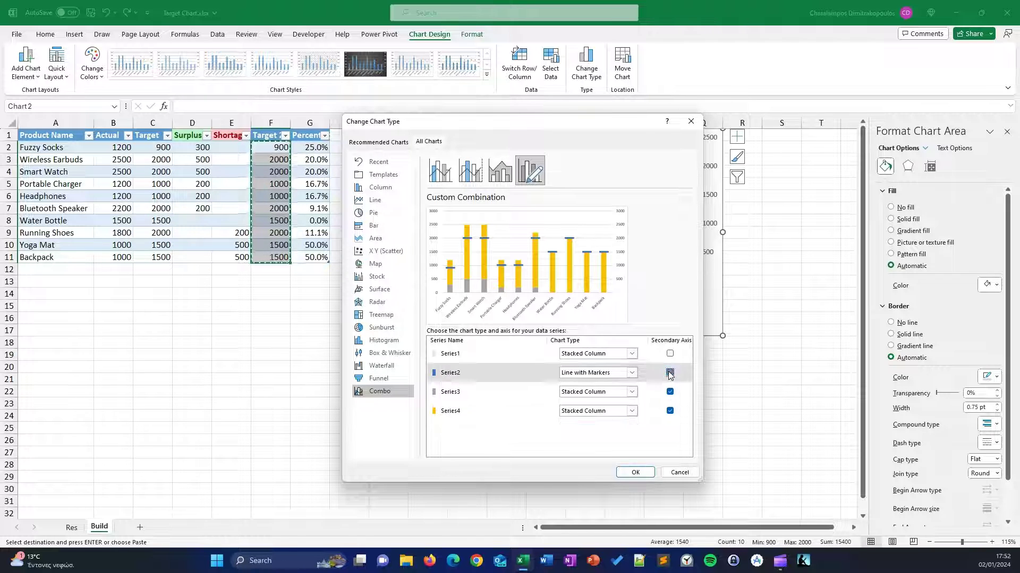
pyautogui.click(643, 472)
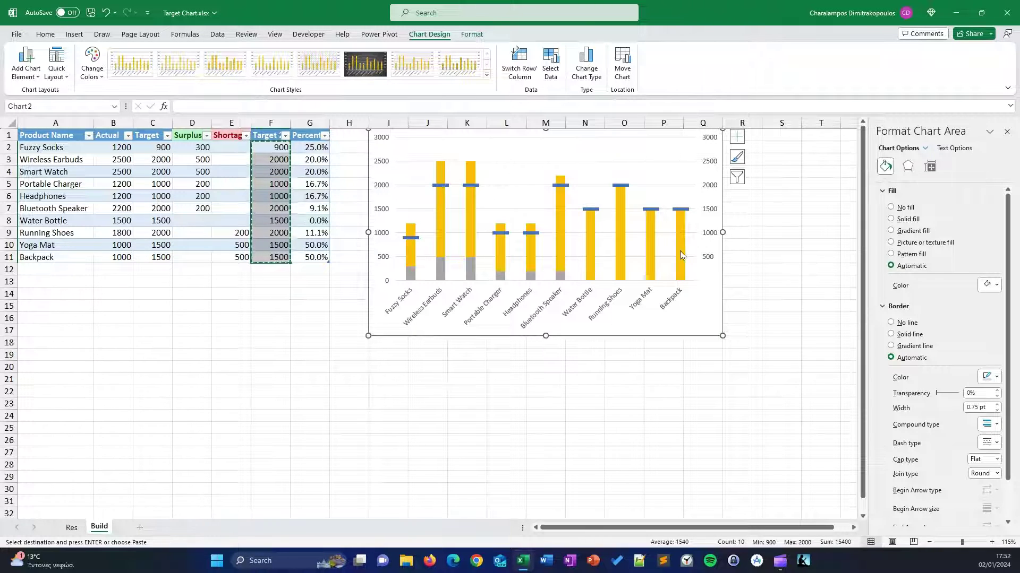
# Set the yellow Series4 columns to No fill so that the Actual columns show through.
pyautogui.moveTo(680, 249)
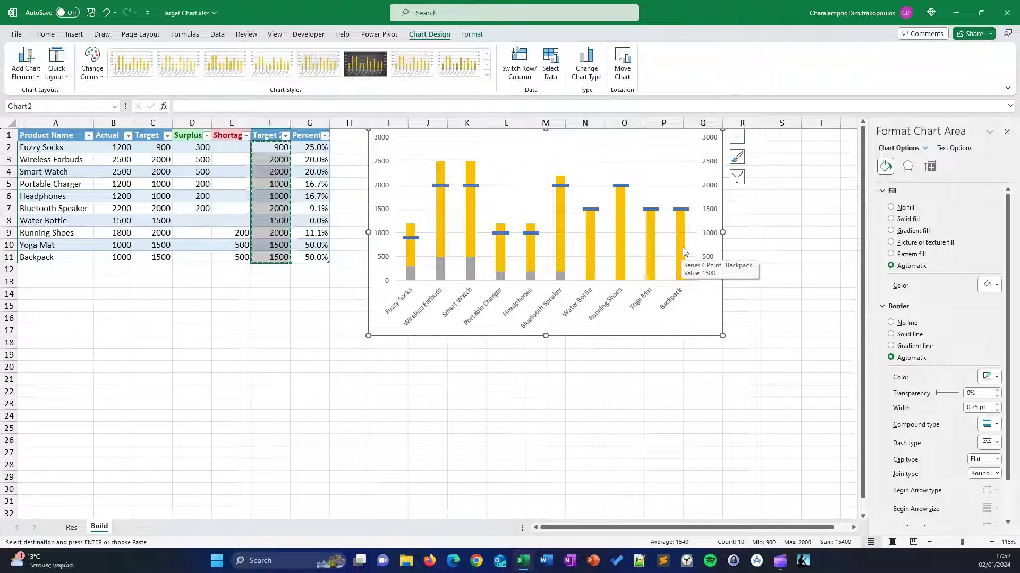
pyautogui.moveTo(560, 235)
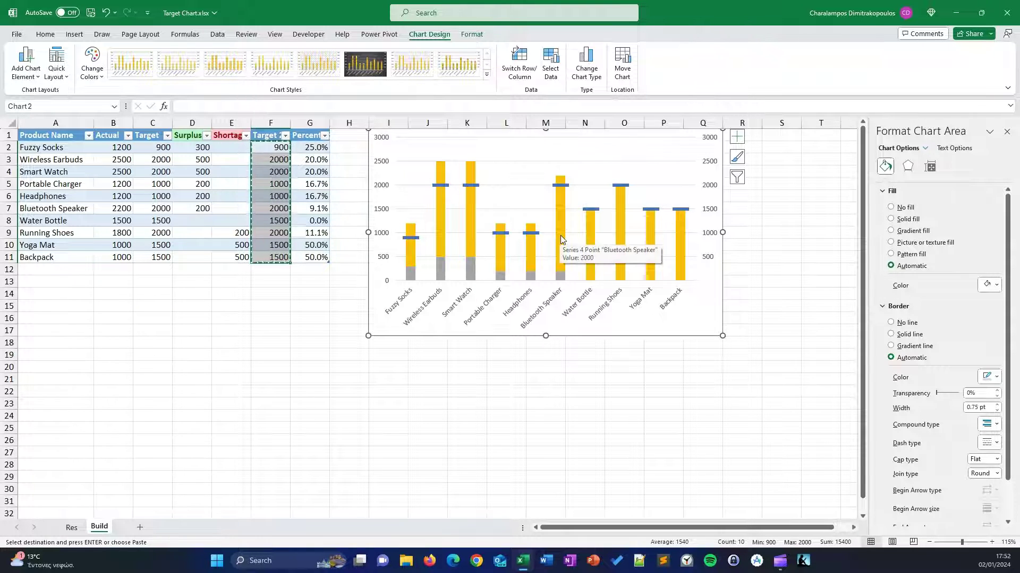
pyautogui.click(619, 249)
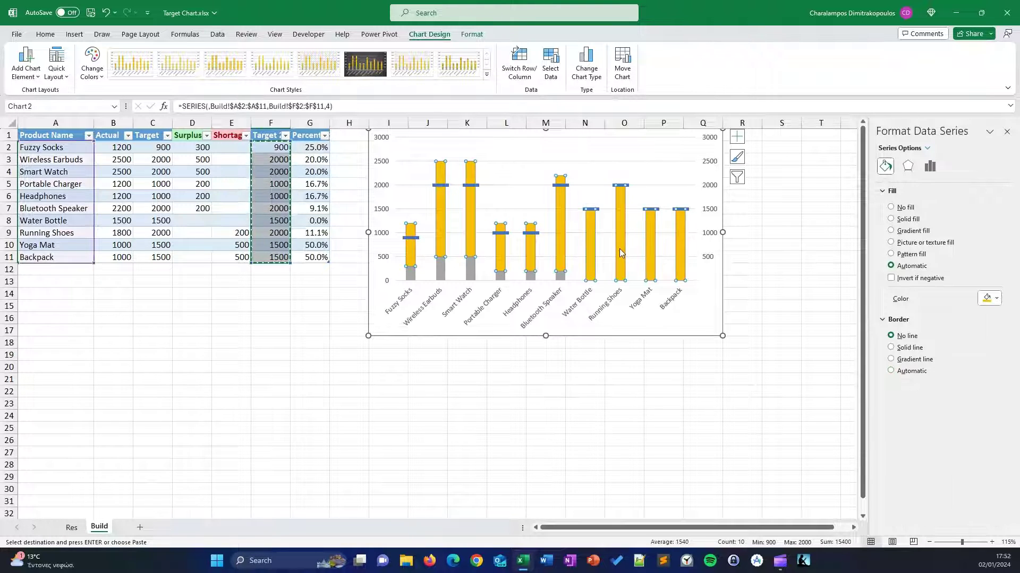
pyautogui.click(991, 298)
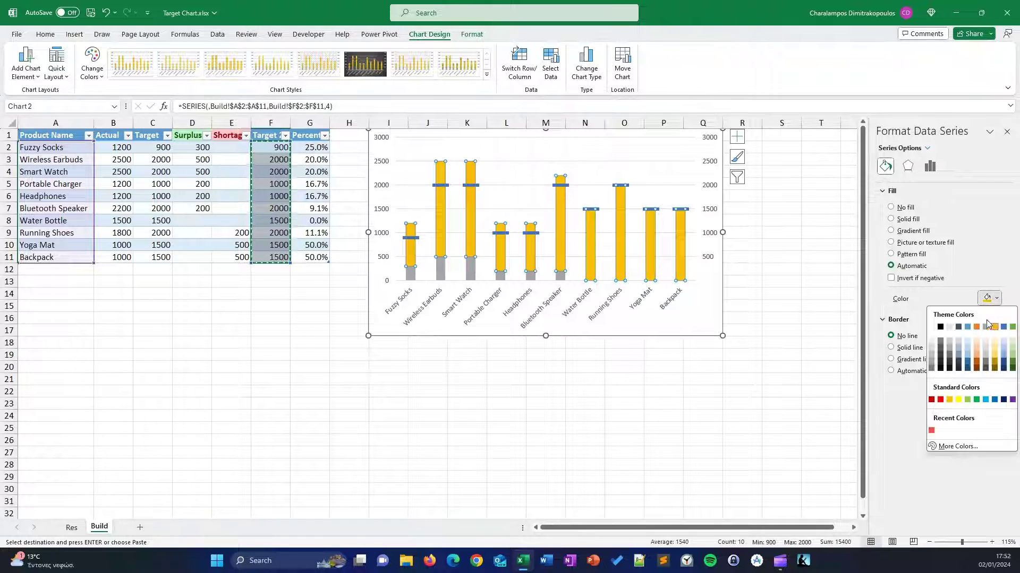
pyautogui.click(905, 207)
pyautogui.click(807, 245)
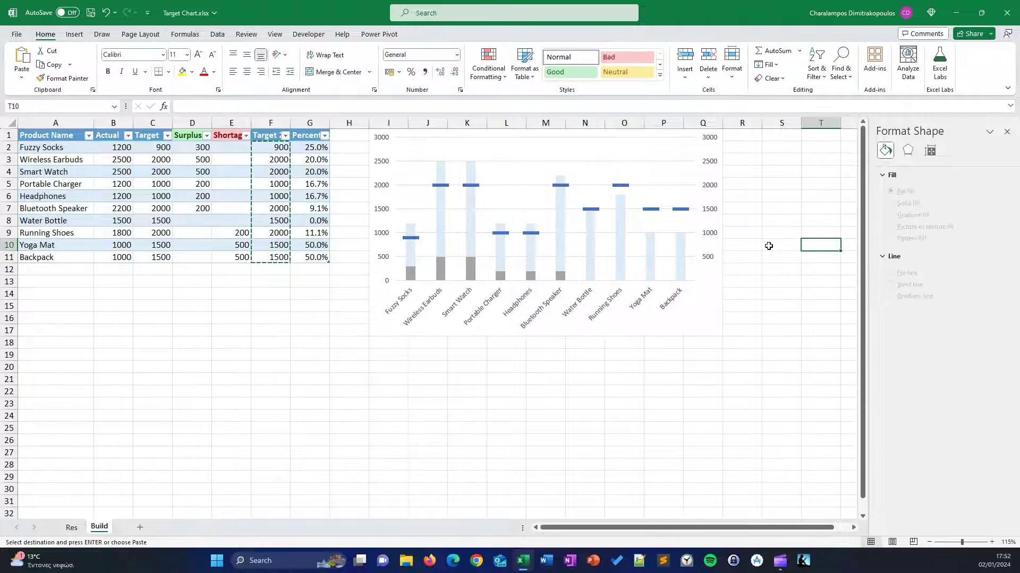
pyautogui.click(562, 283)
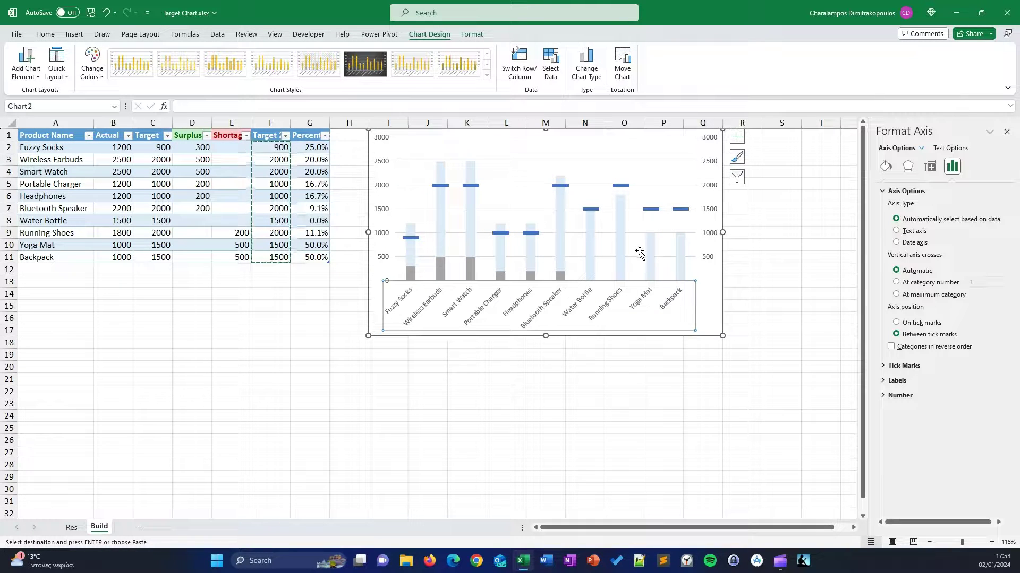
pyautogui.click(654, 226)
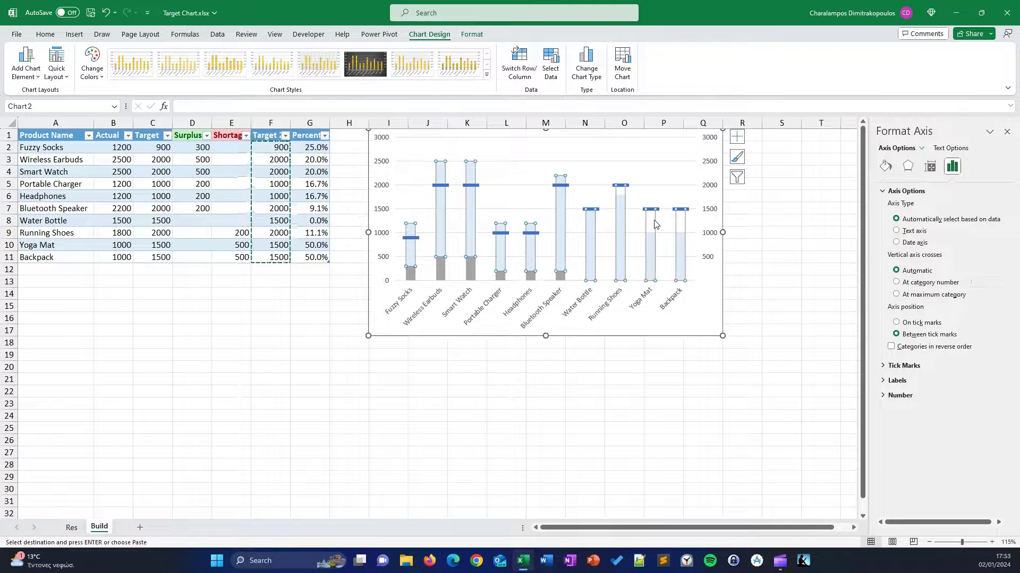
pyautogui.click(559, 279)
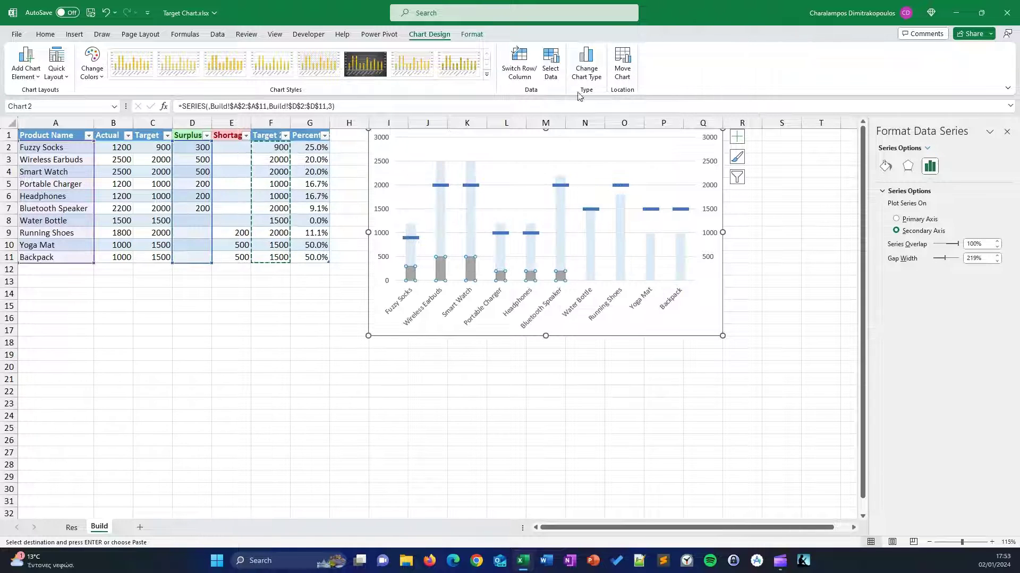
pyautogui.click(586, 61)
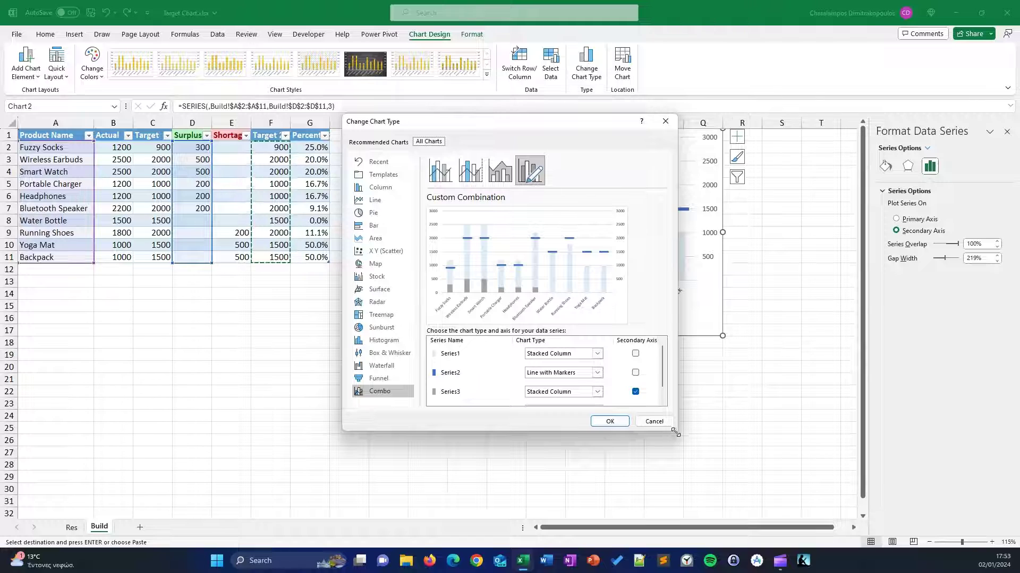
pyautogui.moveTo(674, 433); pyautogui.dragTo(726, 473)
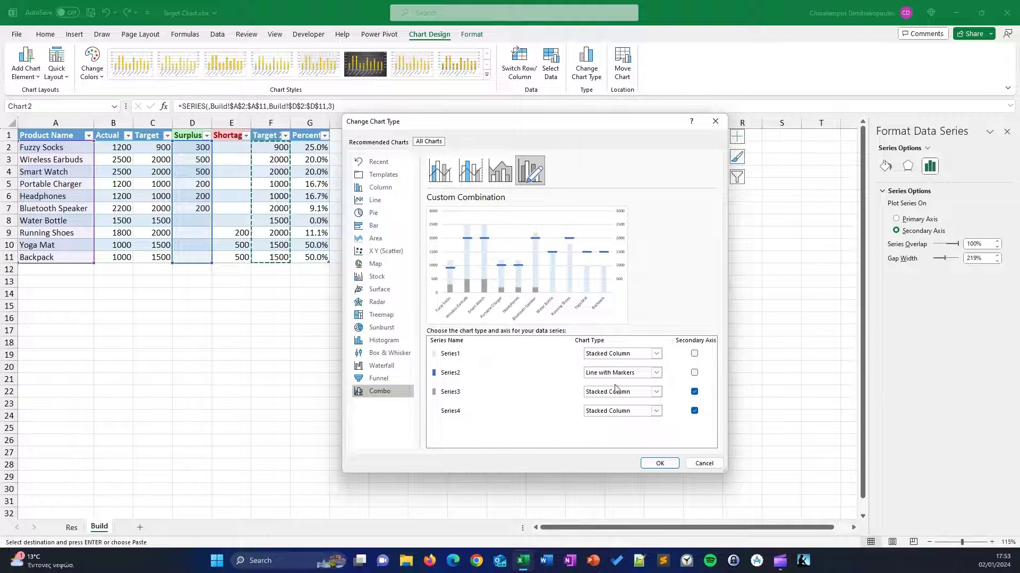
pyautogui.click(716, 121)
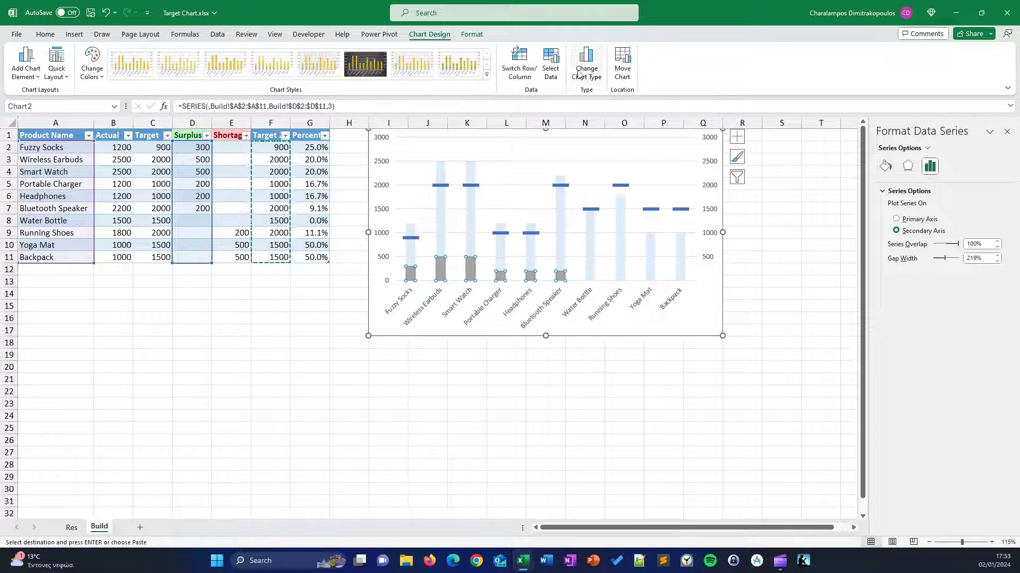
# Move Series4 ahead of Series3 in the chart's data source so that the Surplus columns stack on top of it.
pyautogui.click(551, 63)
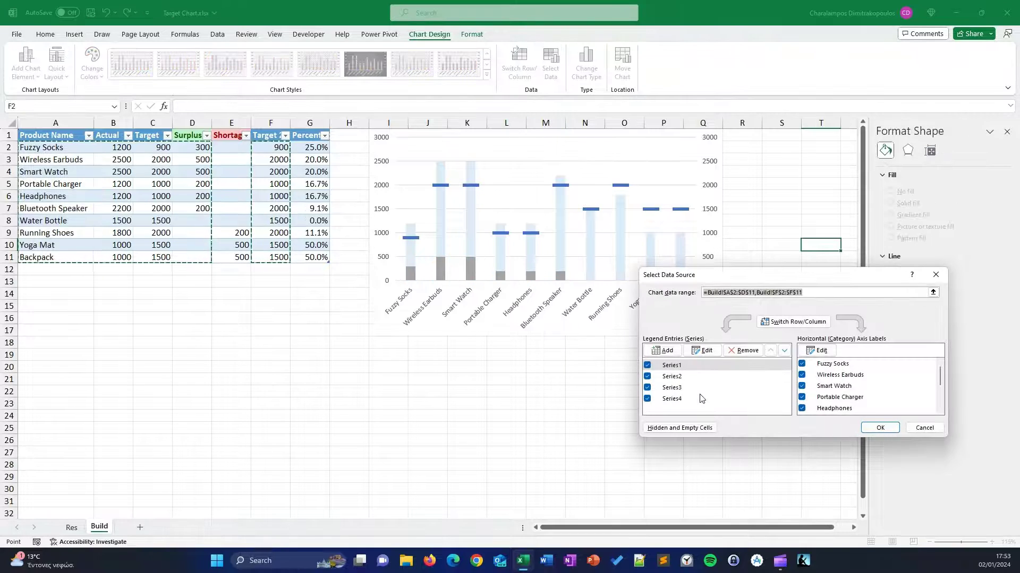
pyautogui.click(693, 402)
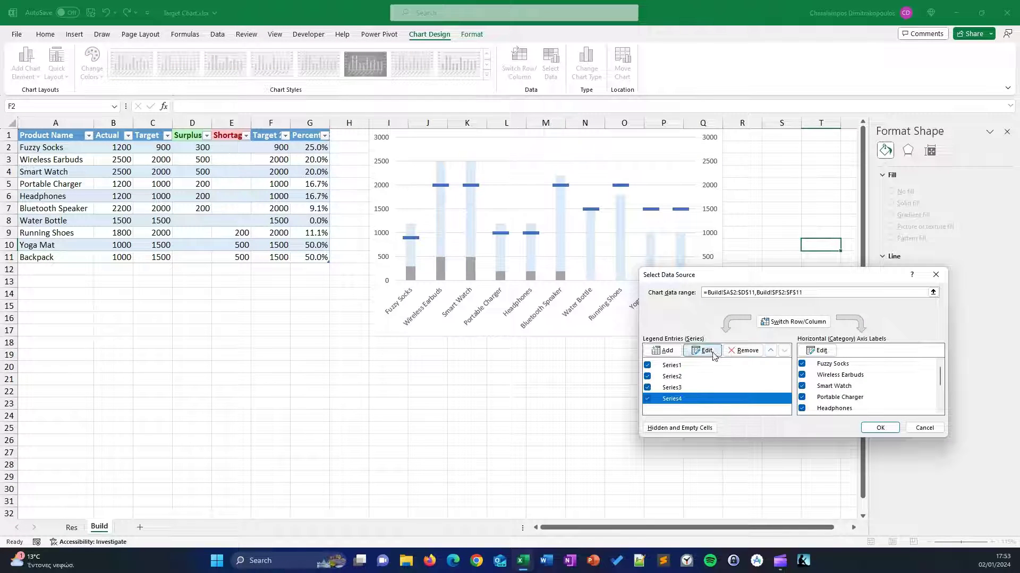
pyautogui.click(769, 352)
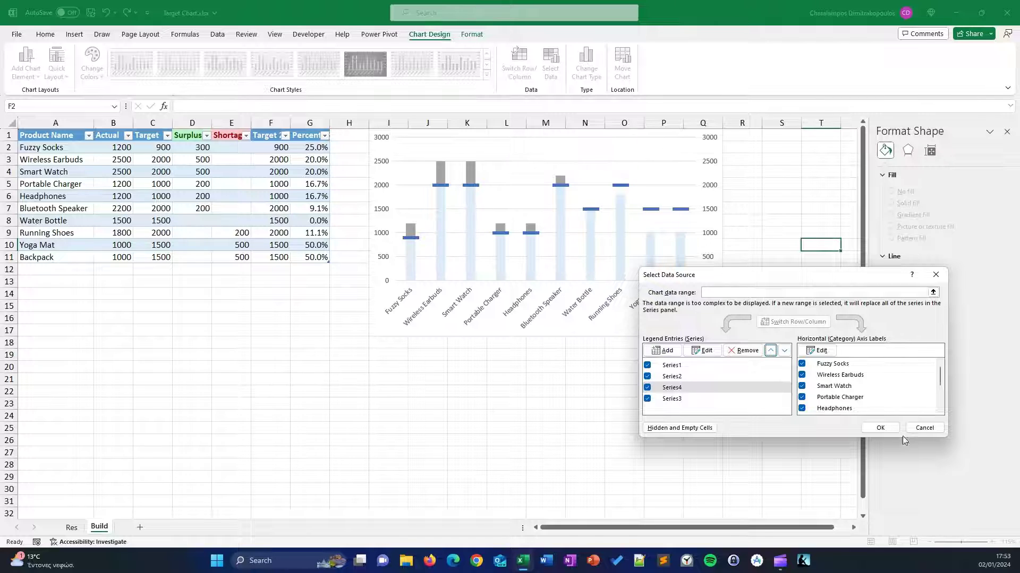
pyautogui.click(880, 427)
pyautogui.click(728, 399)
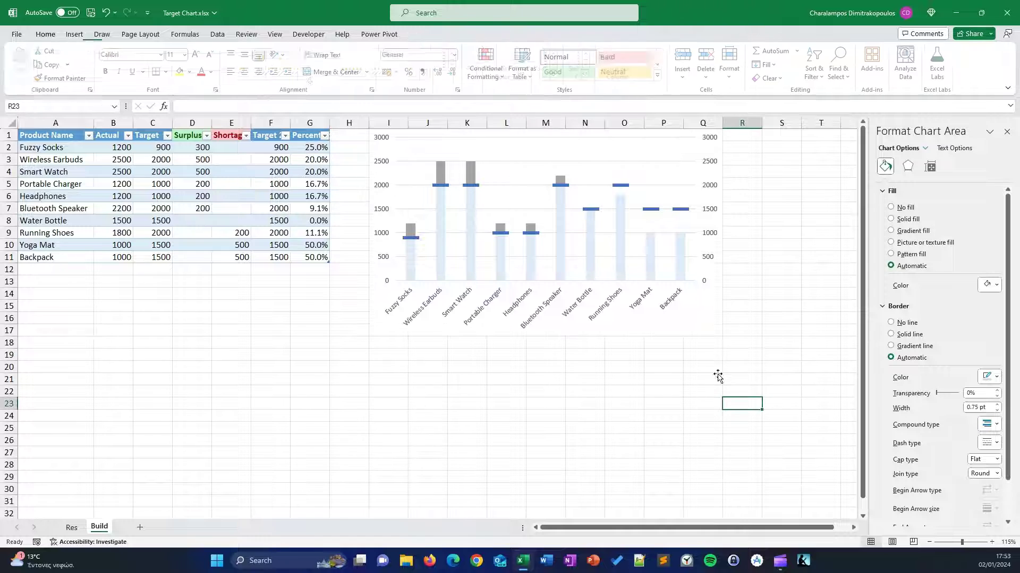
# Fill the gray Surplus columns of the chart with a light green theme color.
pyautogui.click(445, 178)
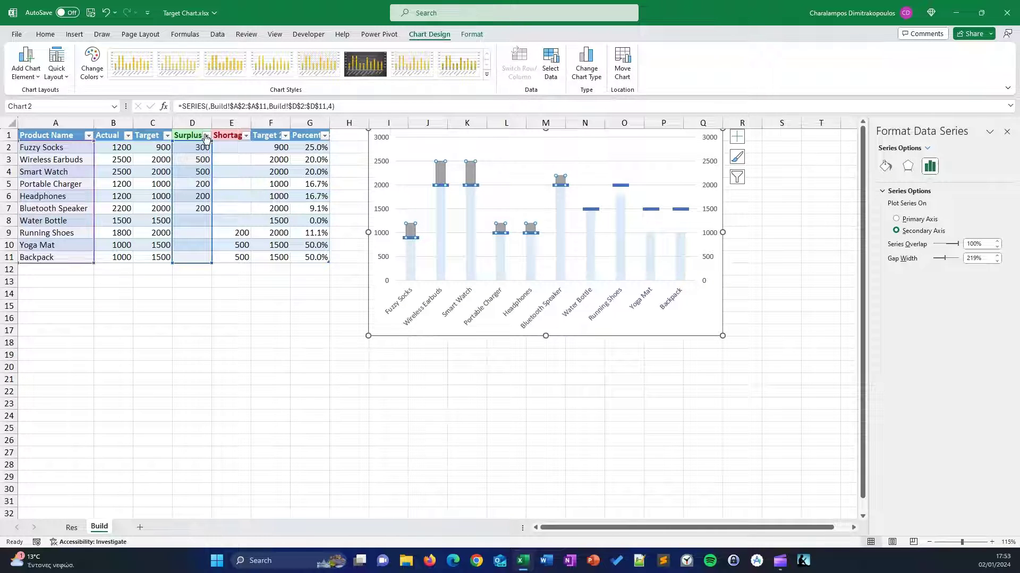
pyautogui.click(891, 172)
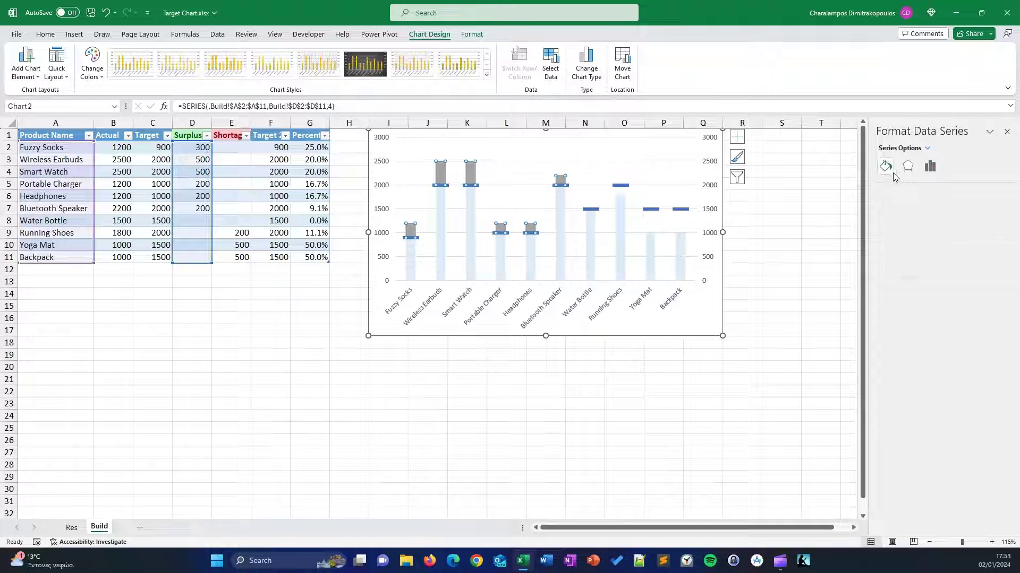
pyautogui.click(994, 301)
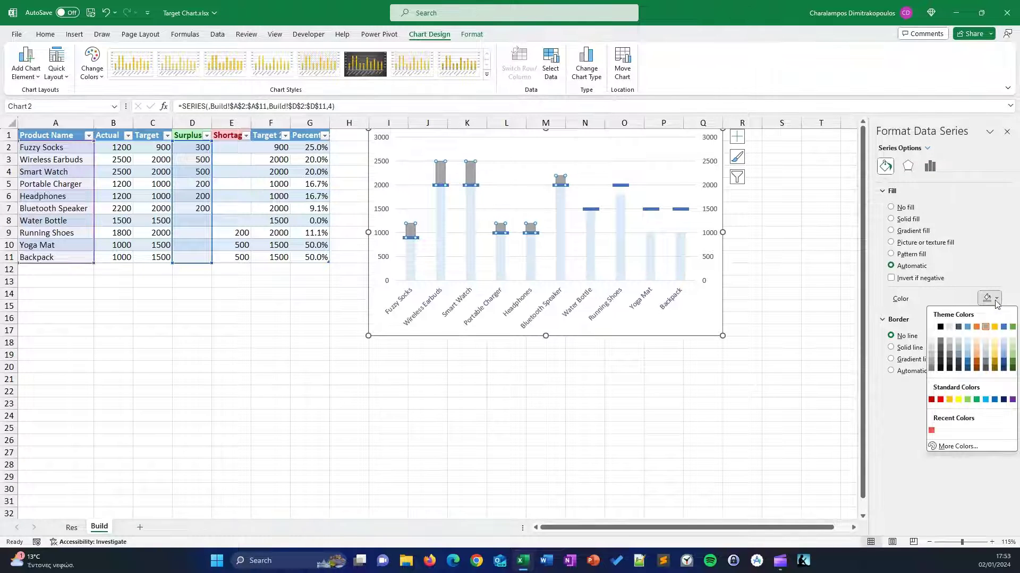
pyautogui.click(1014, 362)
pyautogui.click(790, 428)
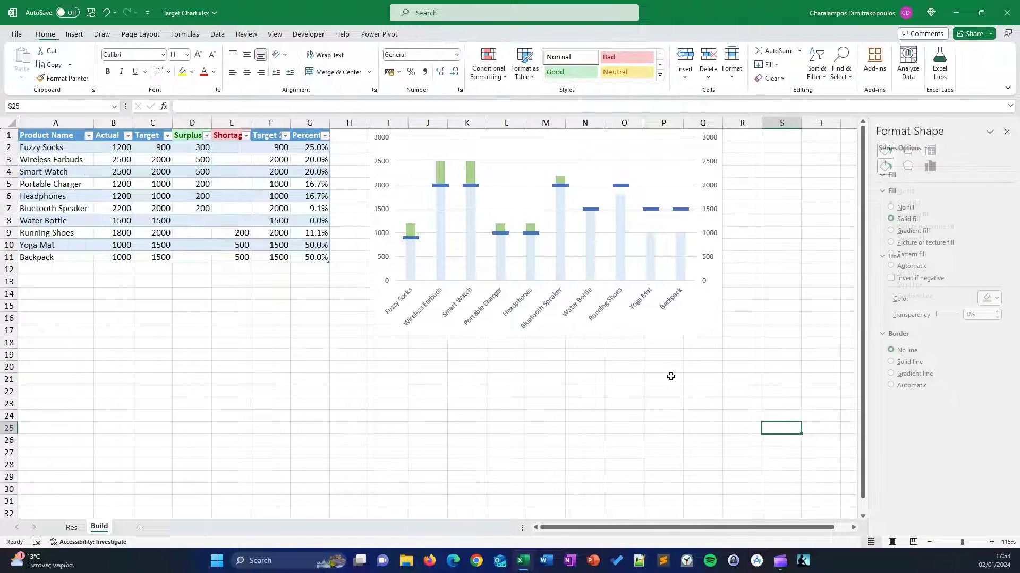
pyautogui.click(561, 180)
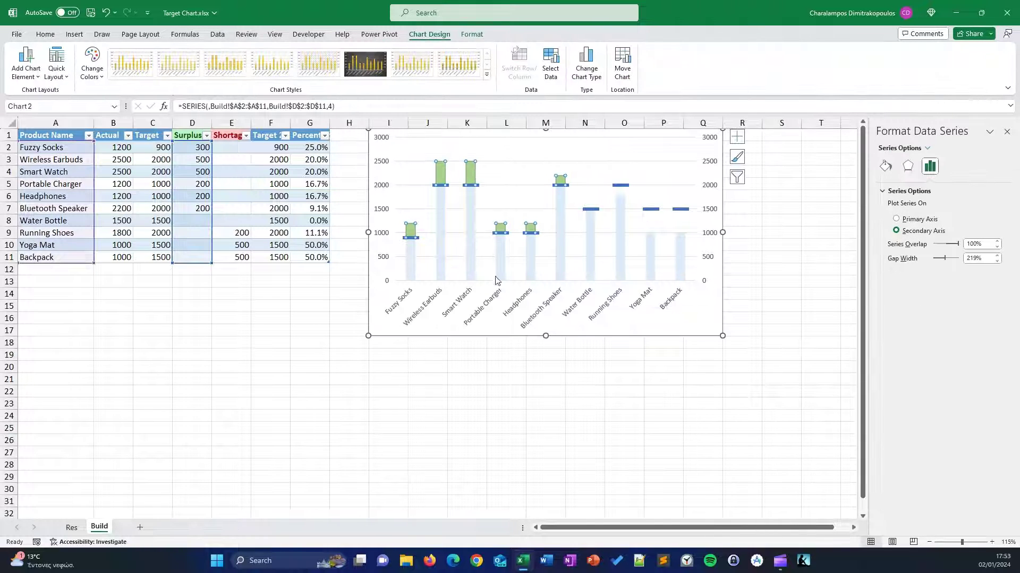
pyautogui.click(254, 221)
pyautogui.click(231, 159)
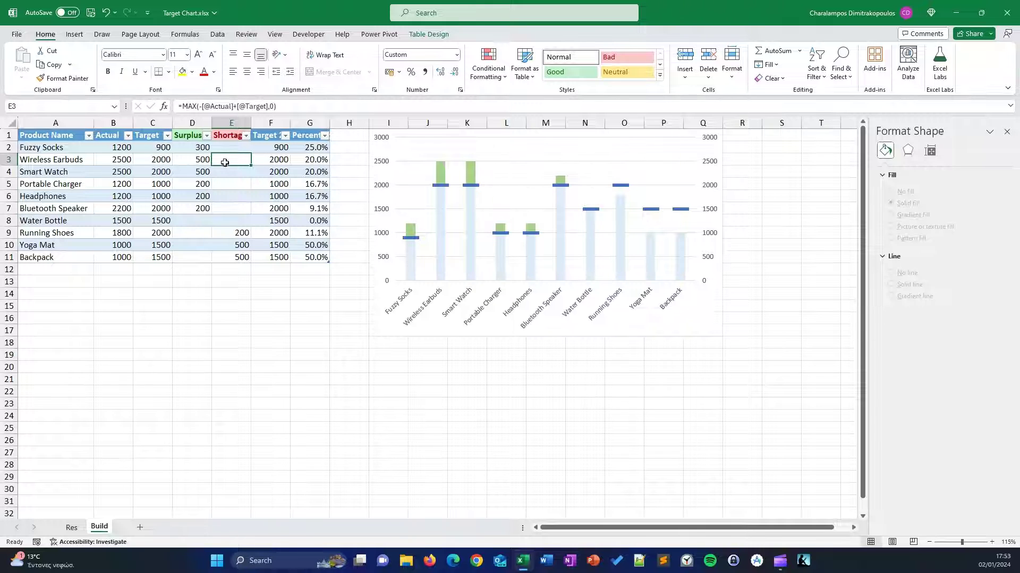
pyautogui.click(237, 236)
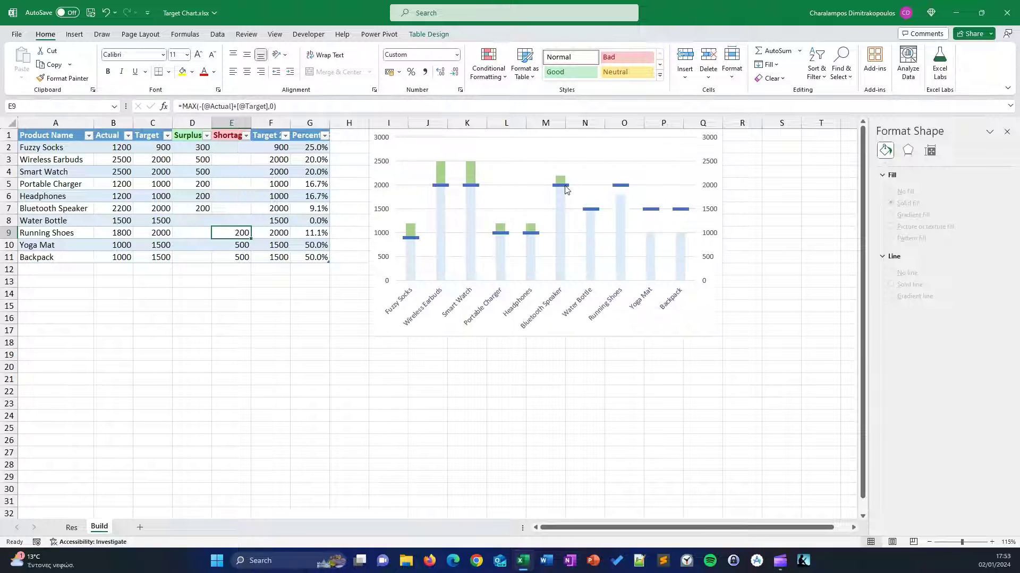
pyautogui.click(663, 403)
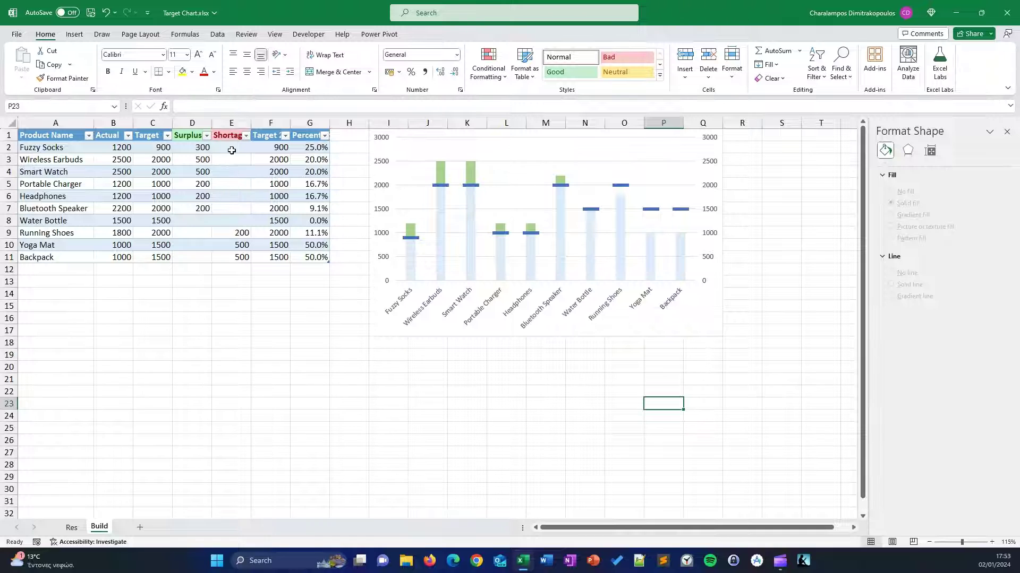
# Add the Shortage values in E2:E11 to the chart as a fifth series by copying and pasting them.
pyautogui.moveTo(231, 151); pyautogui.dragTo(239, 256)
pyautogui.hotkey('ctrl', 'c')
pyautogui.hotkey('ctrl', 'q')
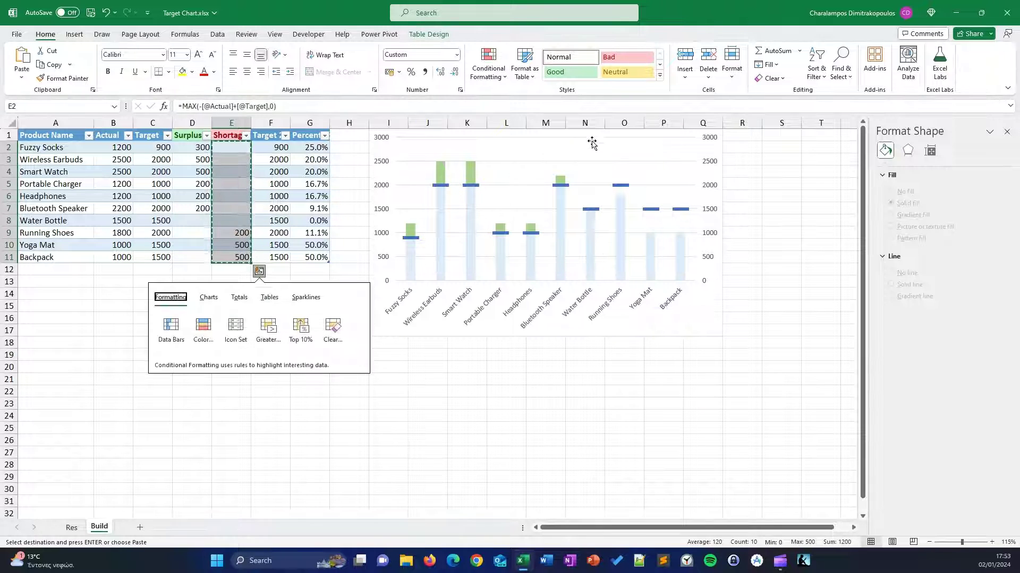
pyautogui.click(603, 152)
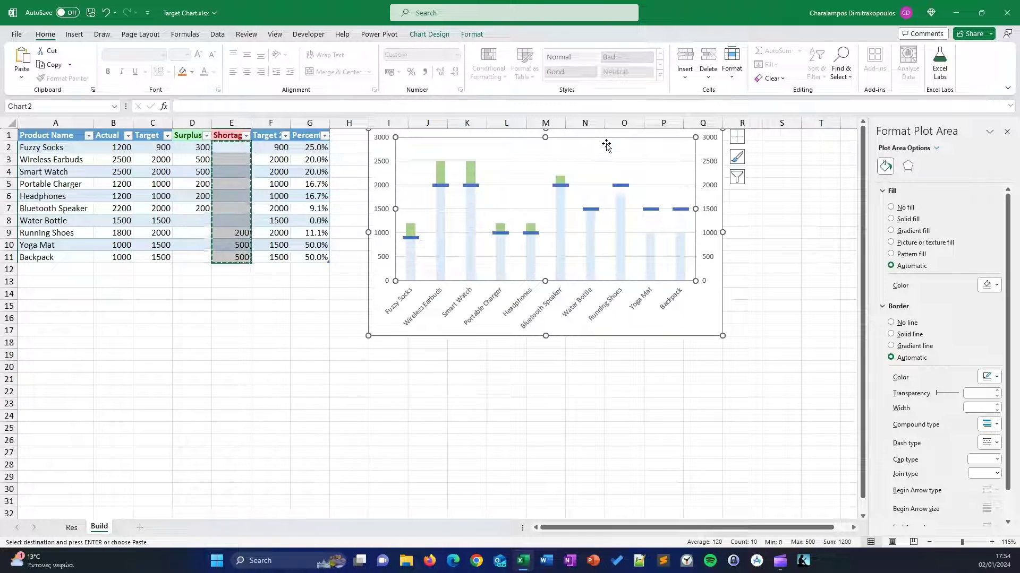
pyautogui.hotkey('ctrl', 'v')
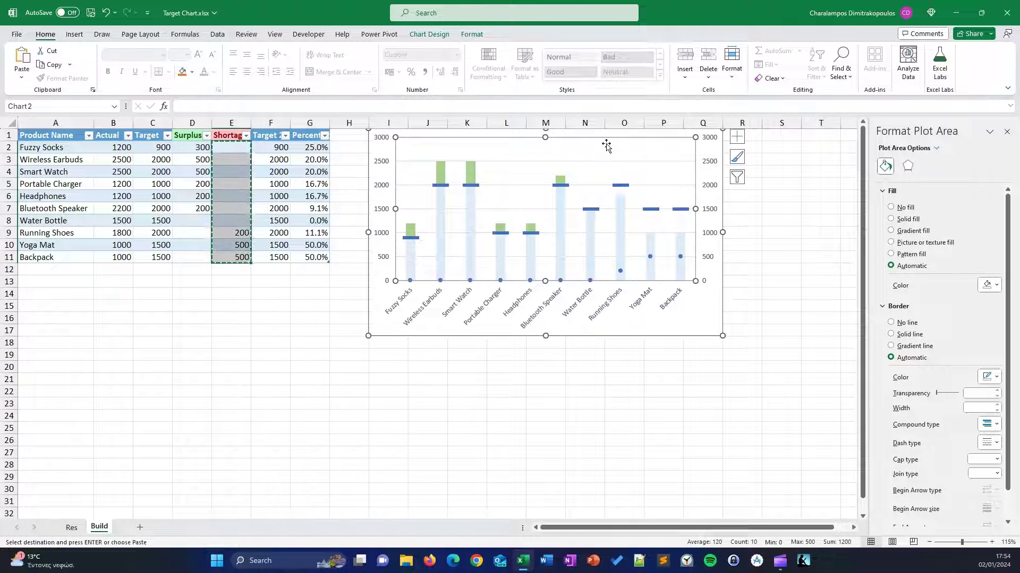
# Change the Shortage series (Series5) to a Stacked Column on the primary axis so that it stacks on the Actual columns.
pyautogui.click(649, 258)
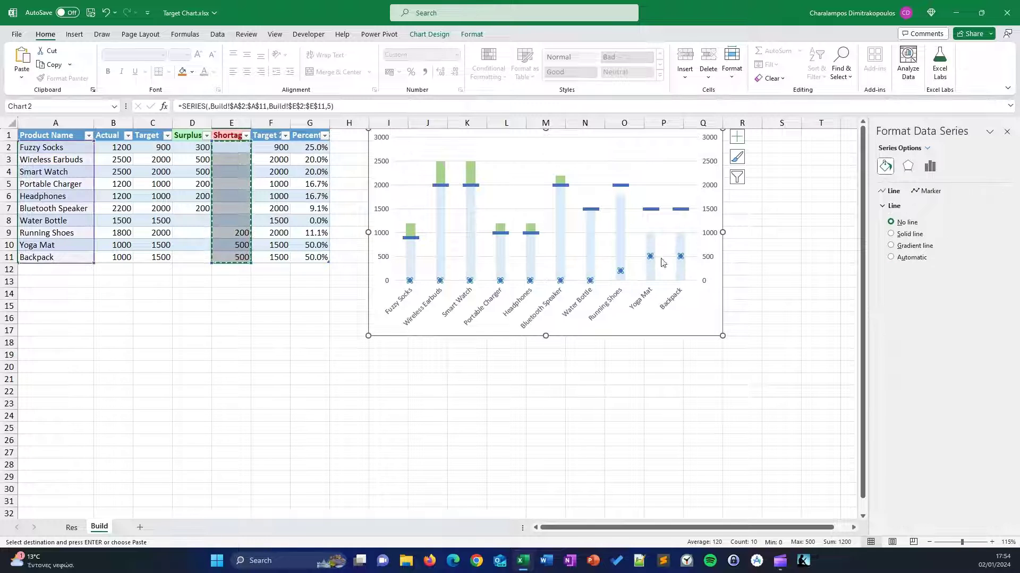
pyautogui.click(930, 192)
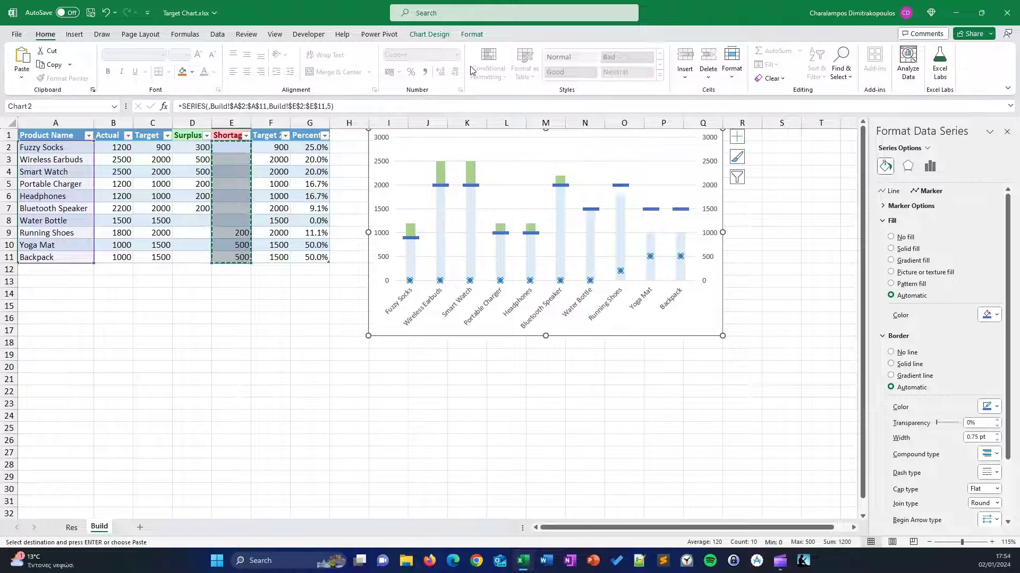
pyautogui.click(429, 34)
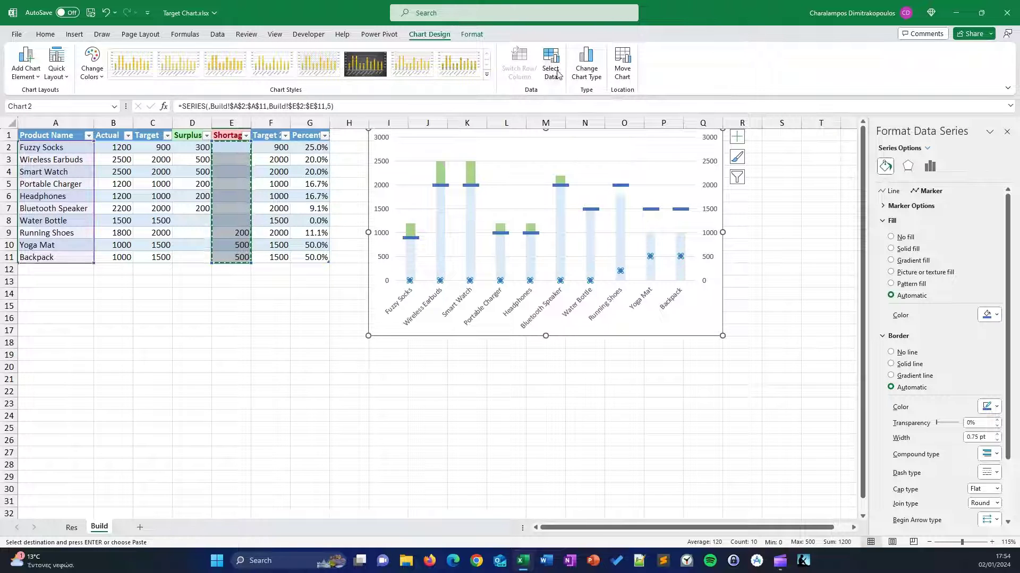
pyautogui.click(581, 74)
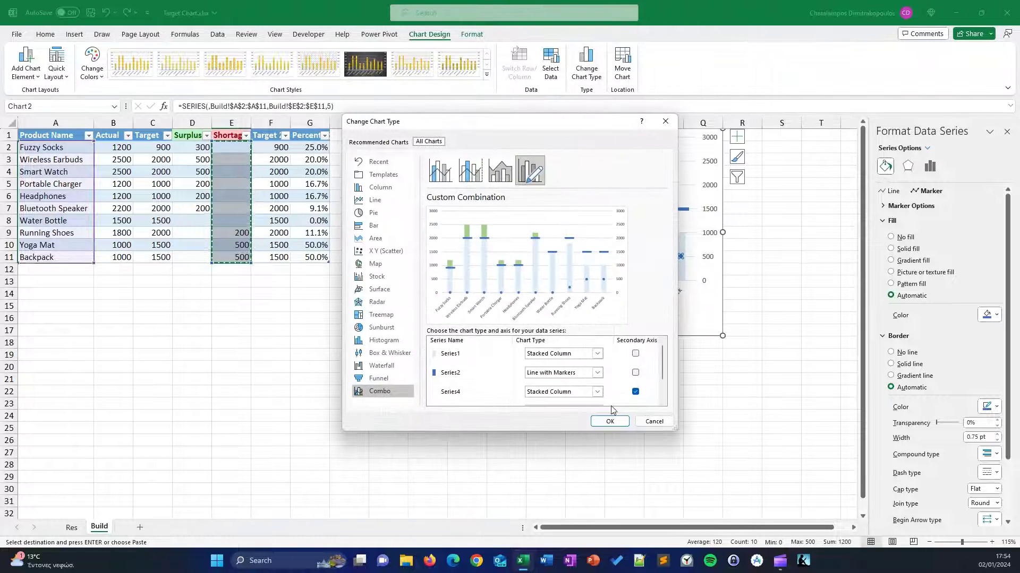
pyautogui.moveTo(675, 430); pyautogui.dragTo(744, 505)
pyautogui.click(671, 431)
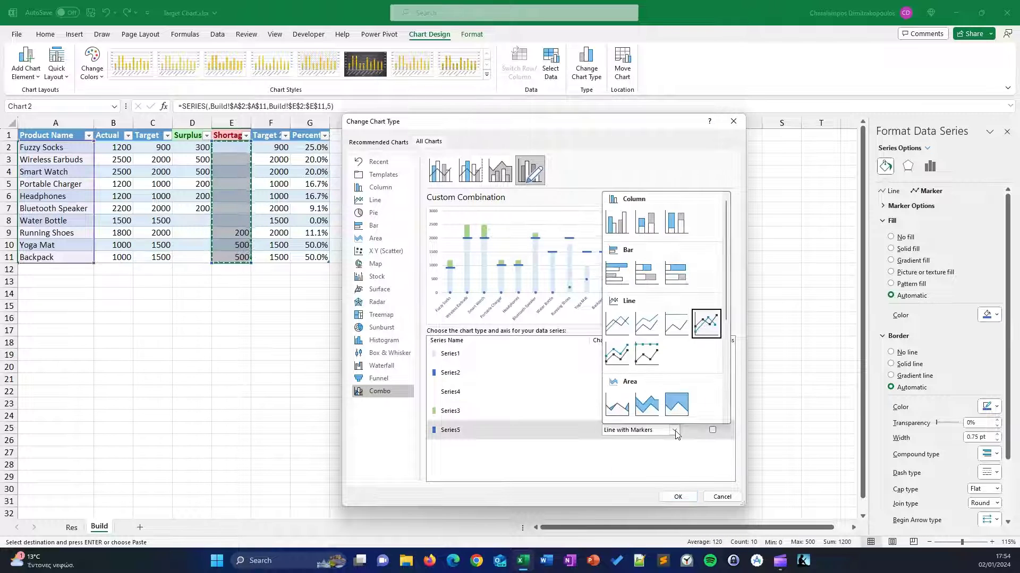
pyautogui.click(647, 228)
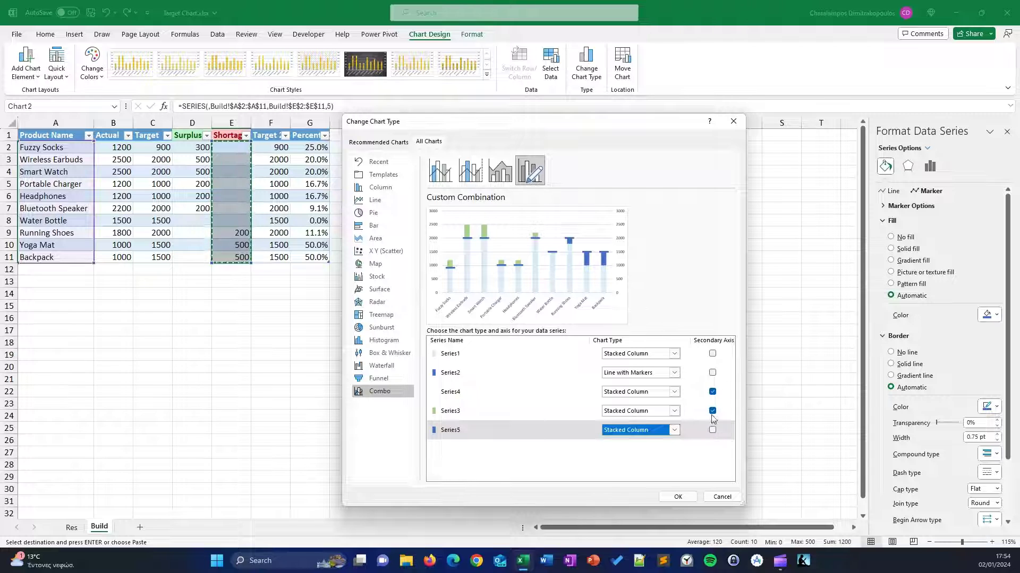
pyautogui.click(678, 496)
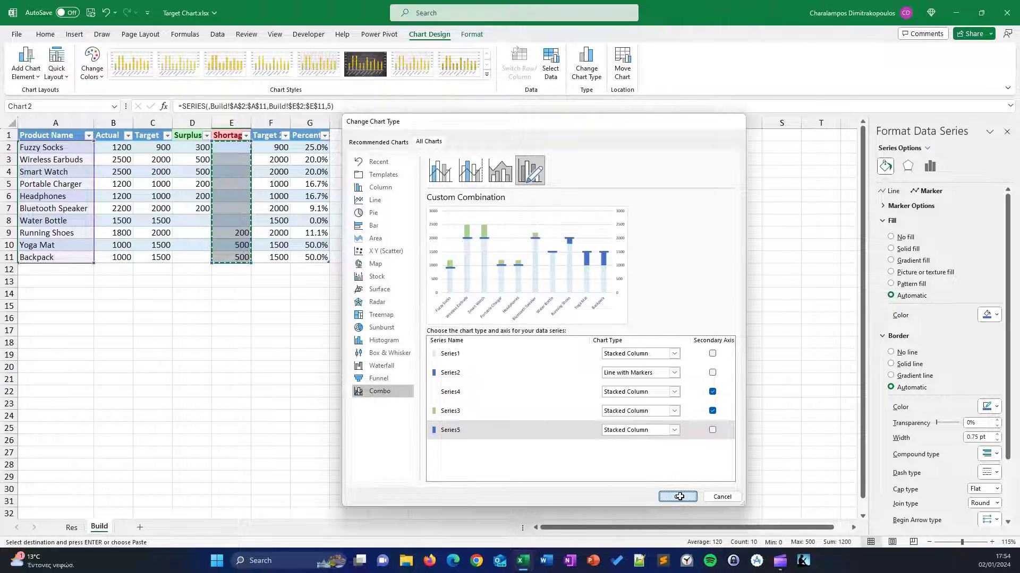
# Fill the Shortage columns (Series 5) with a bright red from the standard color palette.
pyautogui.click(679, 219)
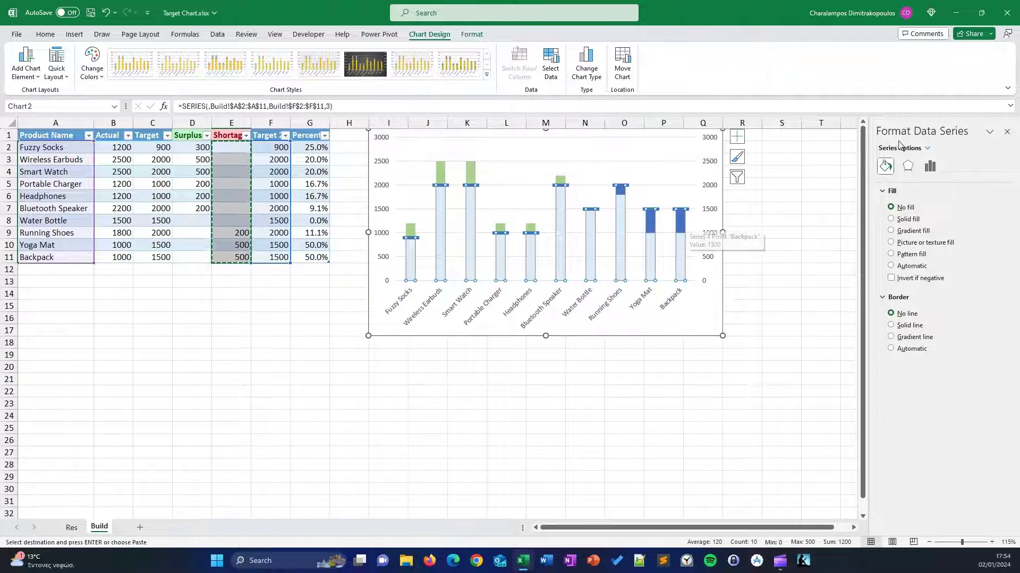
pyautogui.click(927, 148)
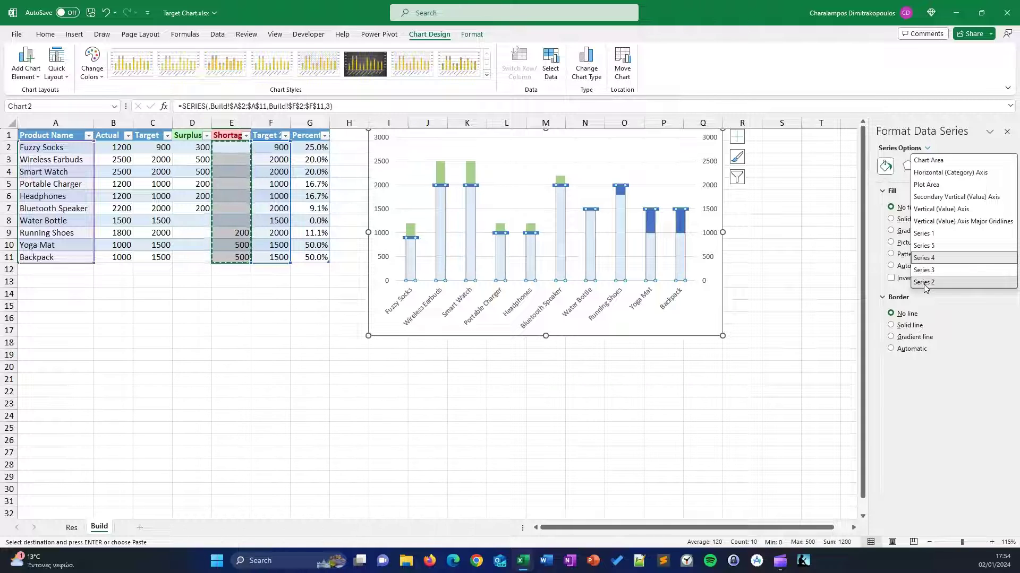
pyautogui.click(924, 283)
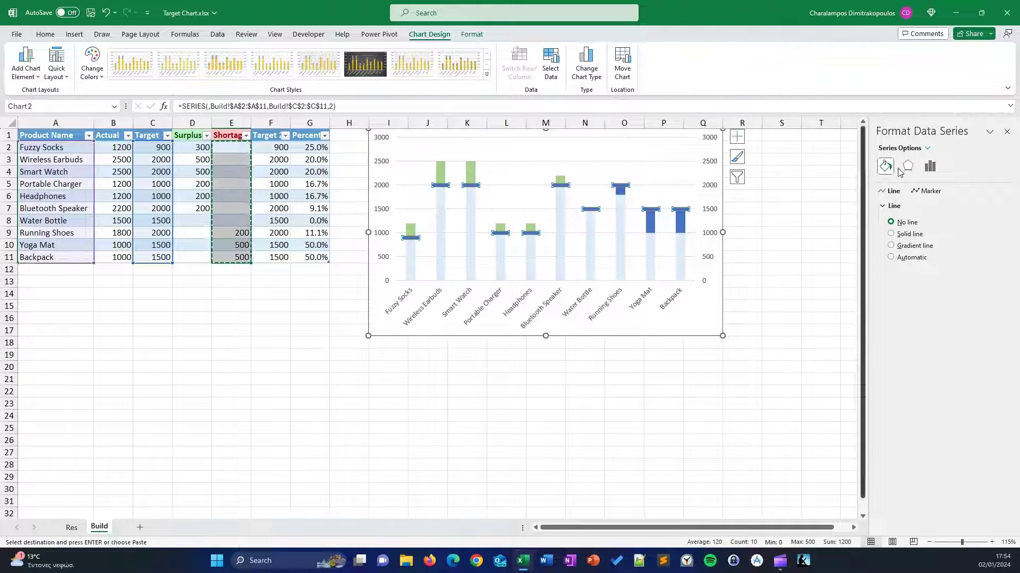
pyautogui.click(926, 148)
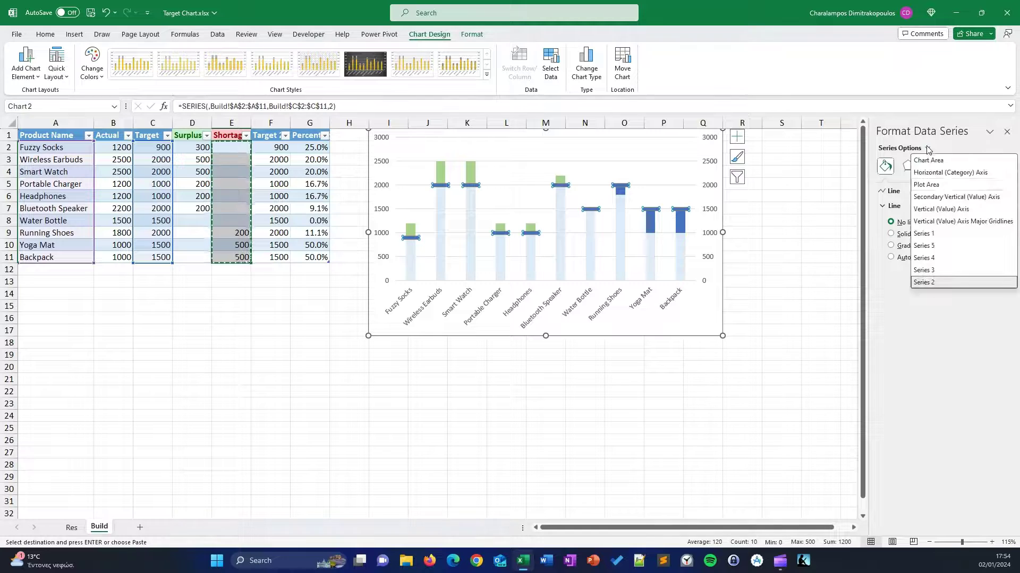
pyautogui.click(950, 246)
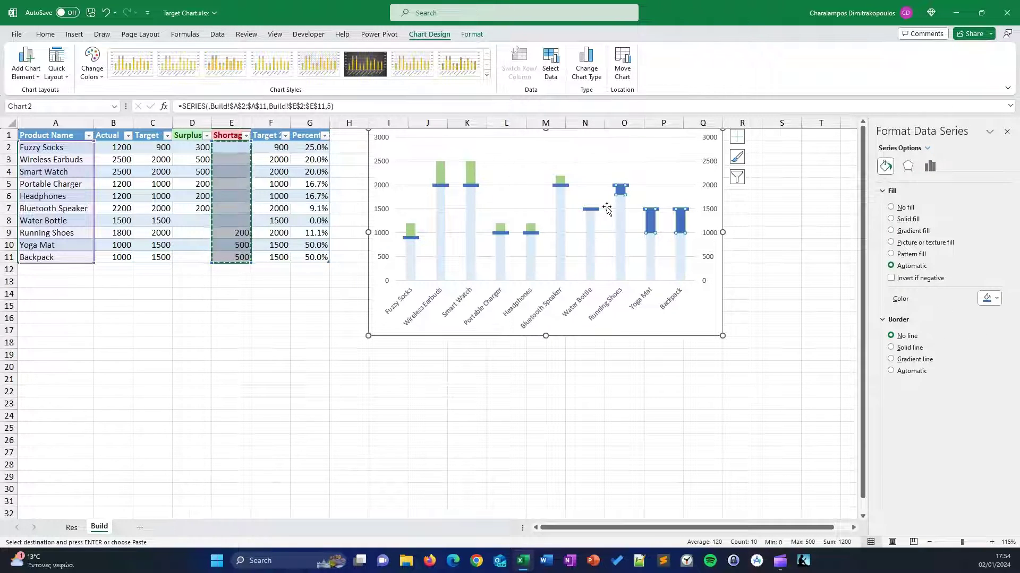
pyautogui.click(995, 298)
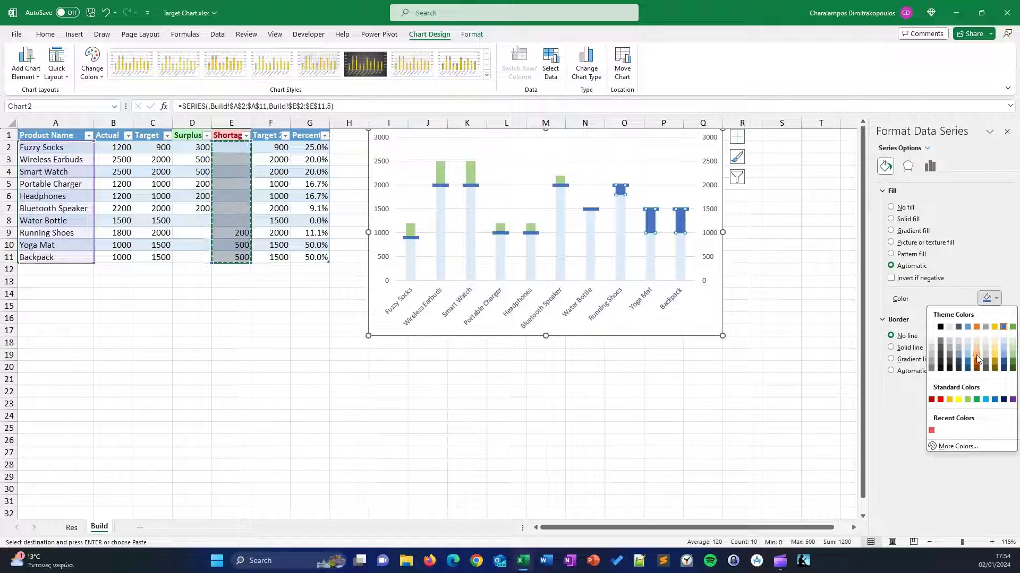
pyautogui.click(945, 448)
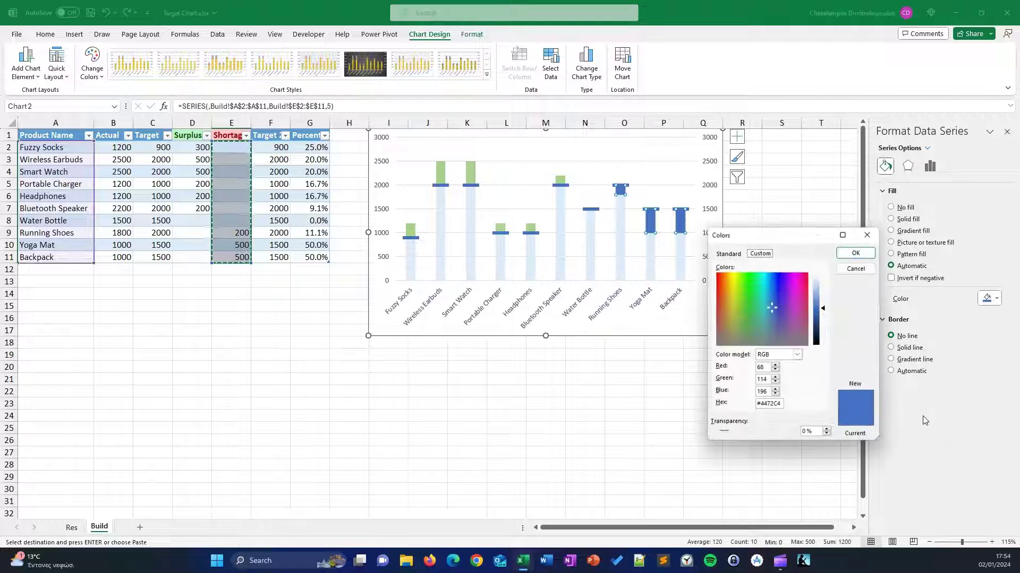
pyautogui.click(729, 254)
pyautogui.click(773, 331)
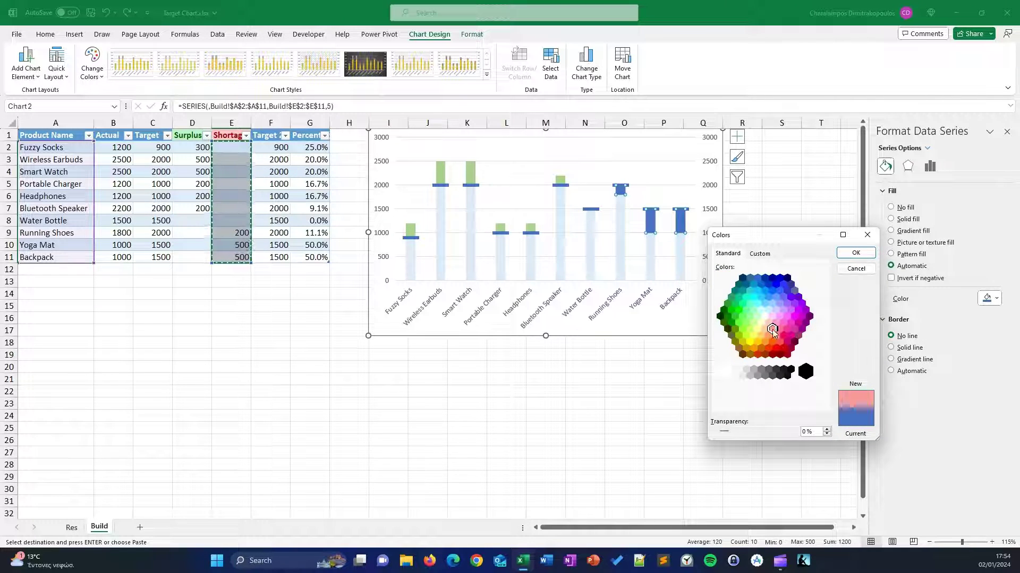
pyautogui.click(783, 335)
pyautogui.click(787, 330)
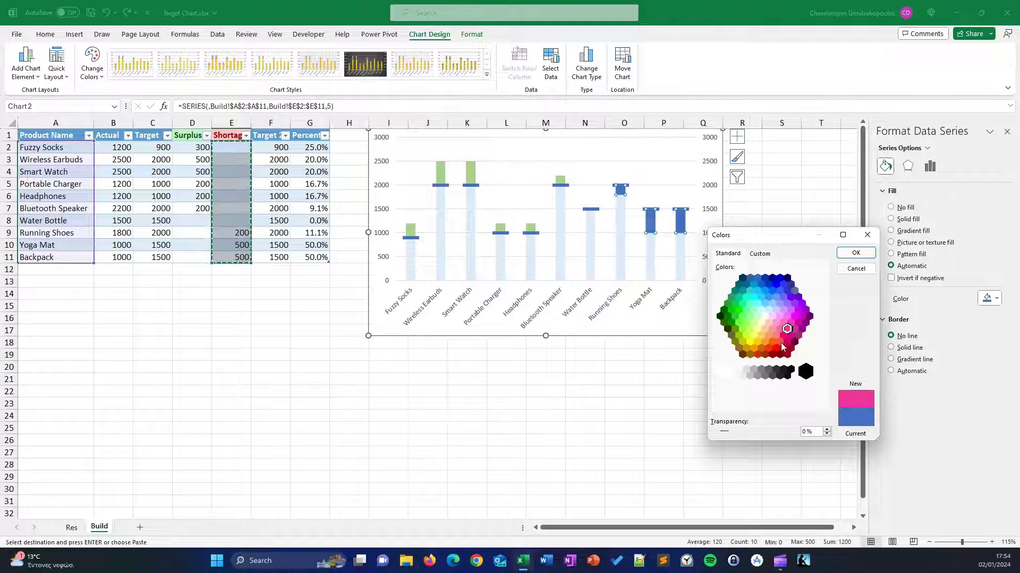
pyautogui.click(779, 342)
pyautogui.click(856, 253)
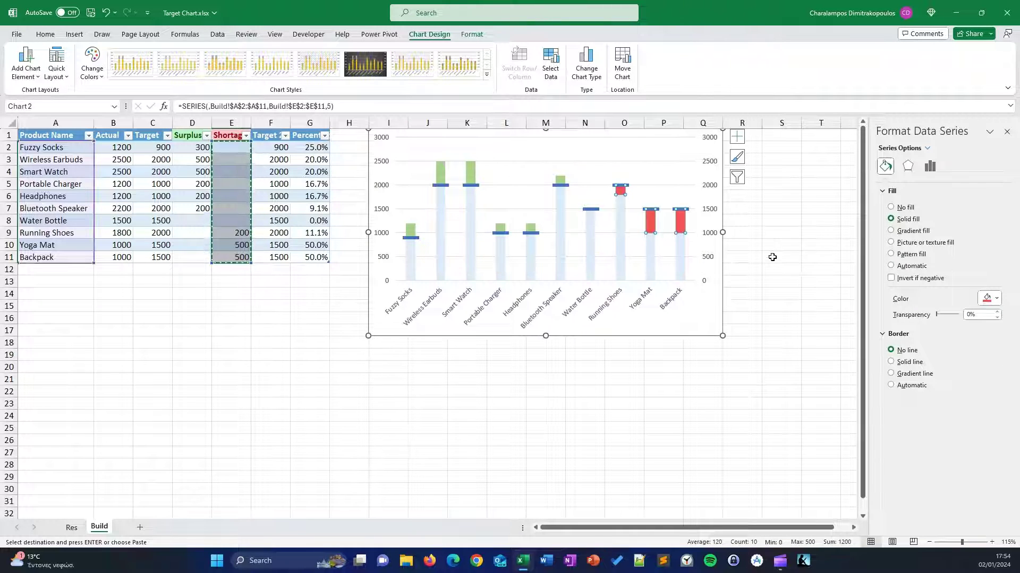
pyautogui.click(804, 260)
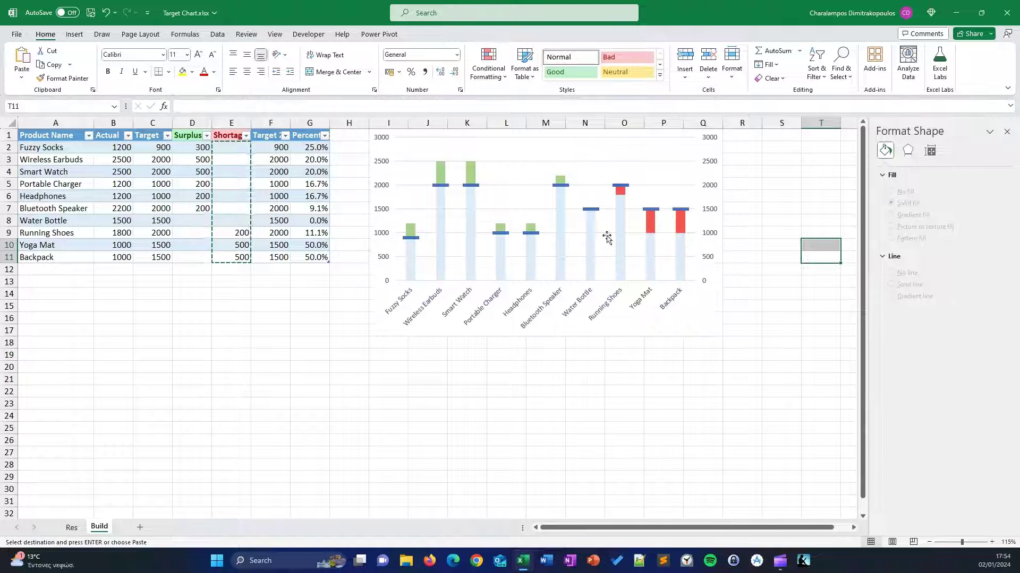
# Examine the green Surplus and red Shortage columns relative to the target markers in the chart.
pyautogui.click(444, 162)
pyautogui.click(470, 171)
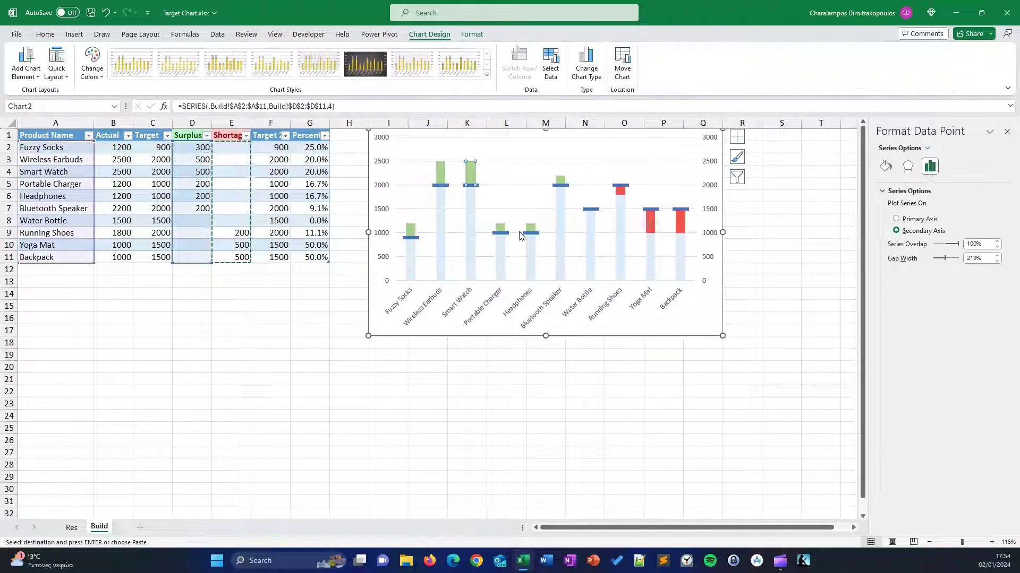
pyautogui.click(530, 227)
pyautogui.click(564, 181)
pyautogui.click(619, 195)
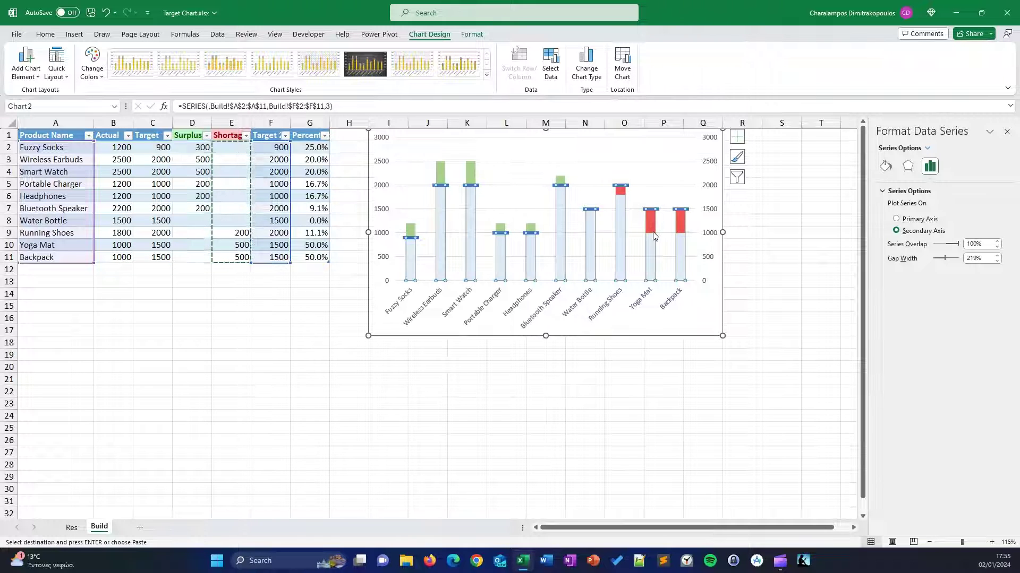
pyautogui.click(620, 195)
pyautogui.click(751, 225)
# Clear the copy selection and sort the table by the Percent column in G from largest to smallest.
pyautogui.click(306, 306)
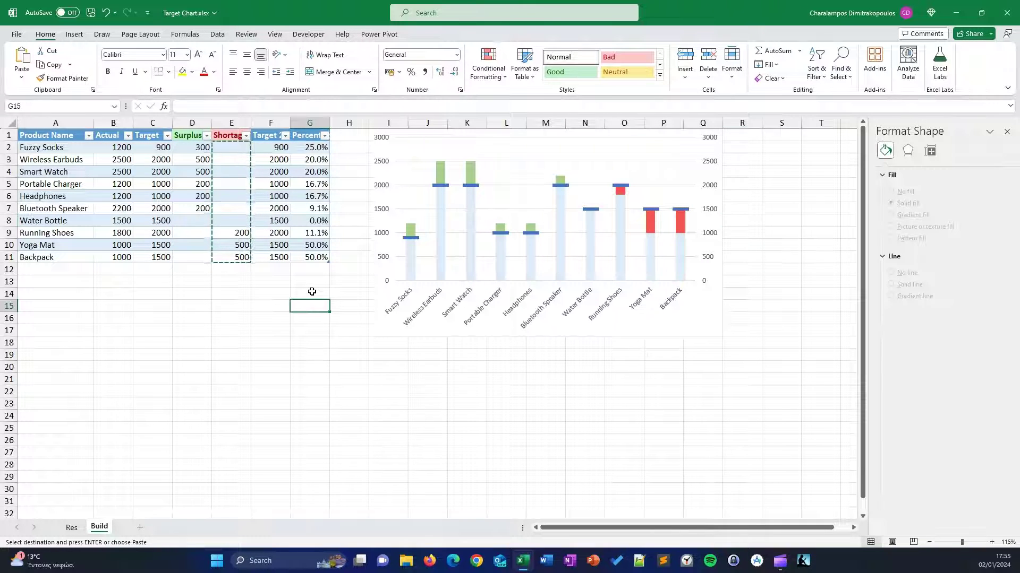
pyautogui.click(310, 197)
pyautogui.press('Escape')
pyautogui.click(319, 232)
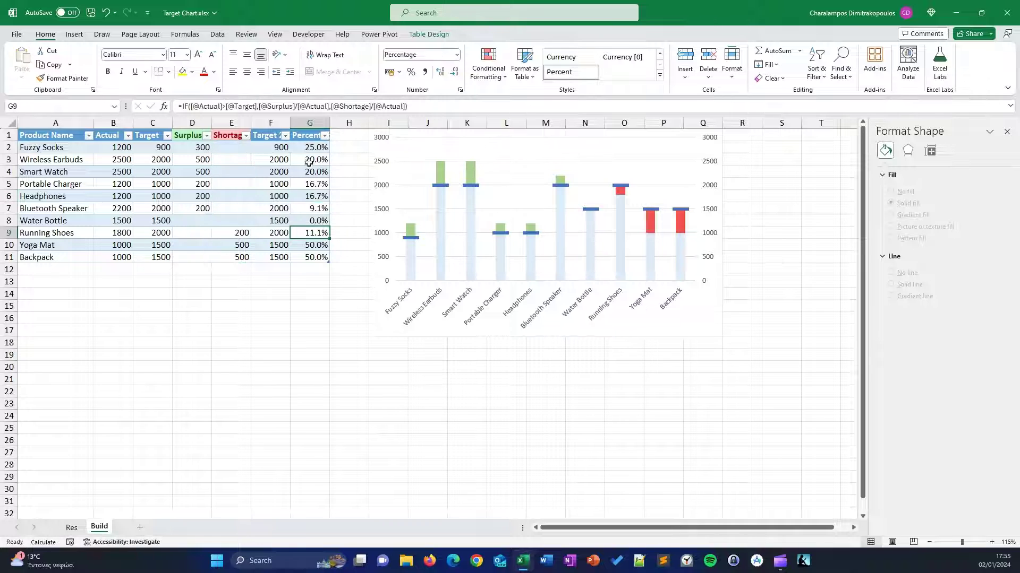
pyautogui.click(325, 136)
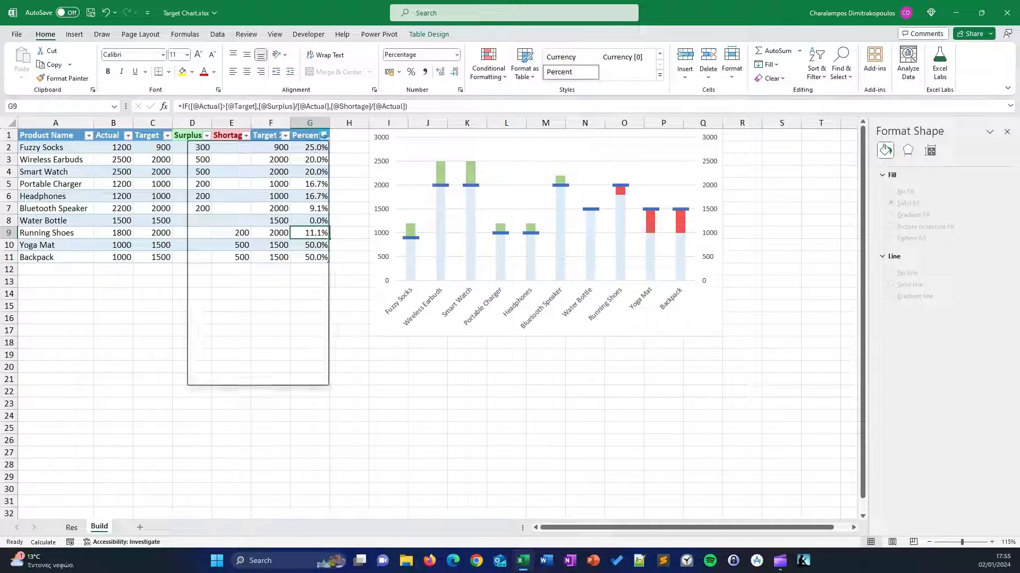
pyautogui.click(283, 164)
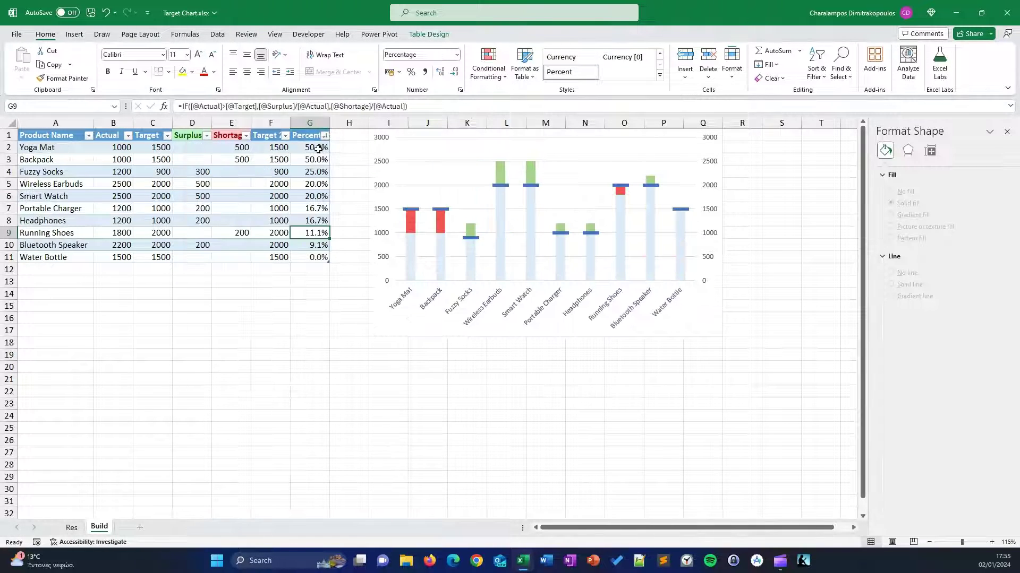
pyautogui.moveTo(307, 149); pyautogui.dragTo(313, 257)
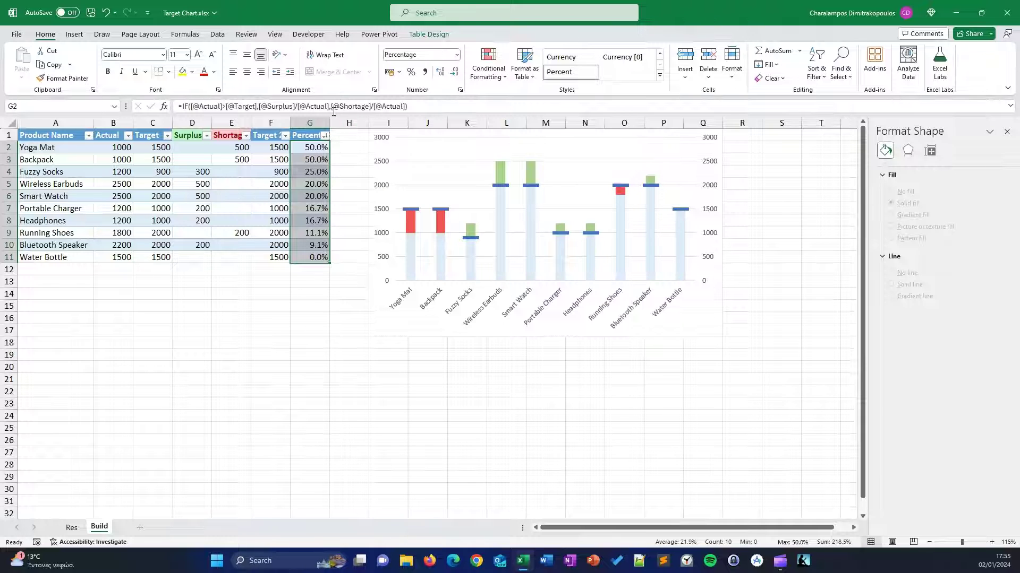
pyautogui.click(406, 107)
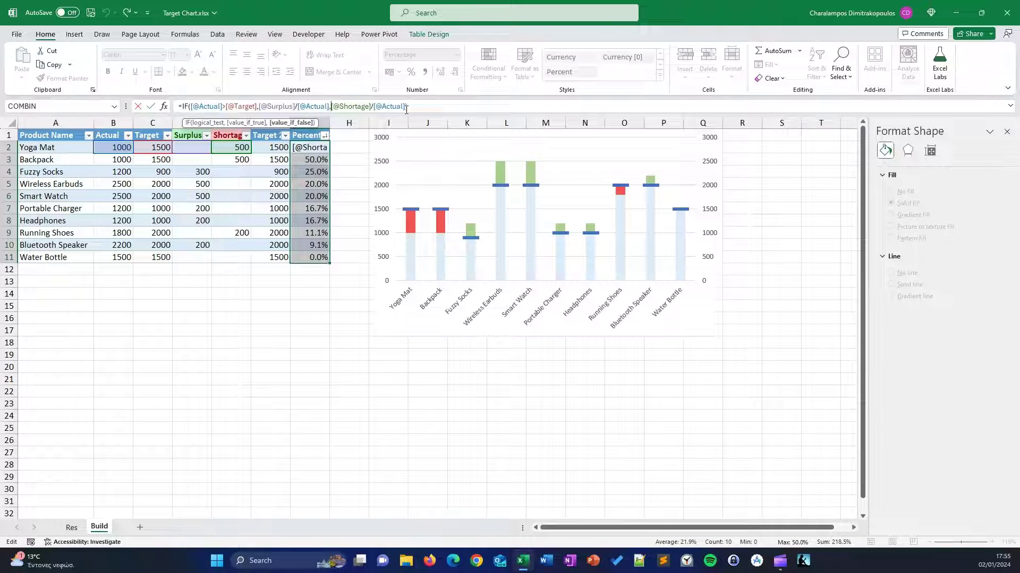
pyautogui.write('-')
pyautogui.press('Return')
# Sort the table by the Percent column again, from largest to smallest.
pyautogui.moveTo(329, 149); pyautogui.dragTo(326, 137)
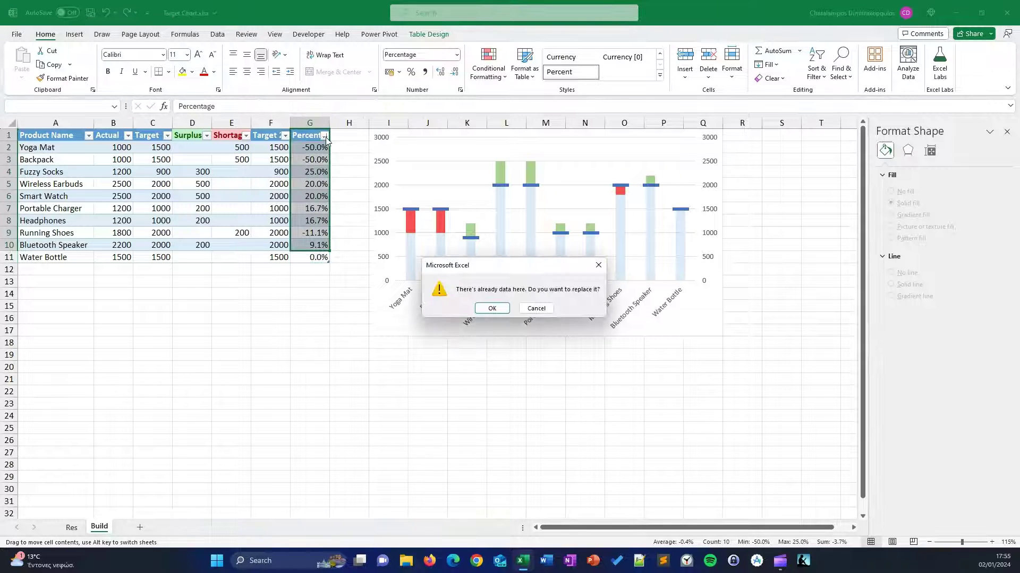
pyautogui.click(536, 308)
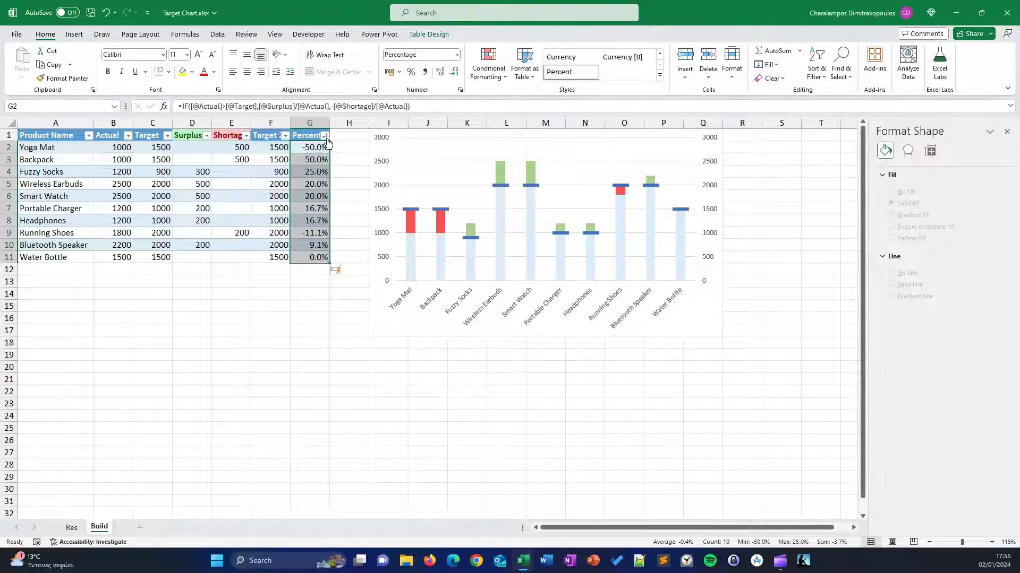
pyautogui.click(324, 136)
pyautogui.click(273, 165)
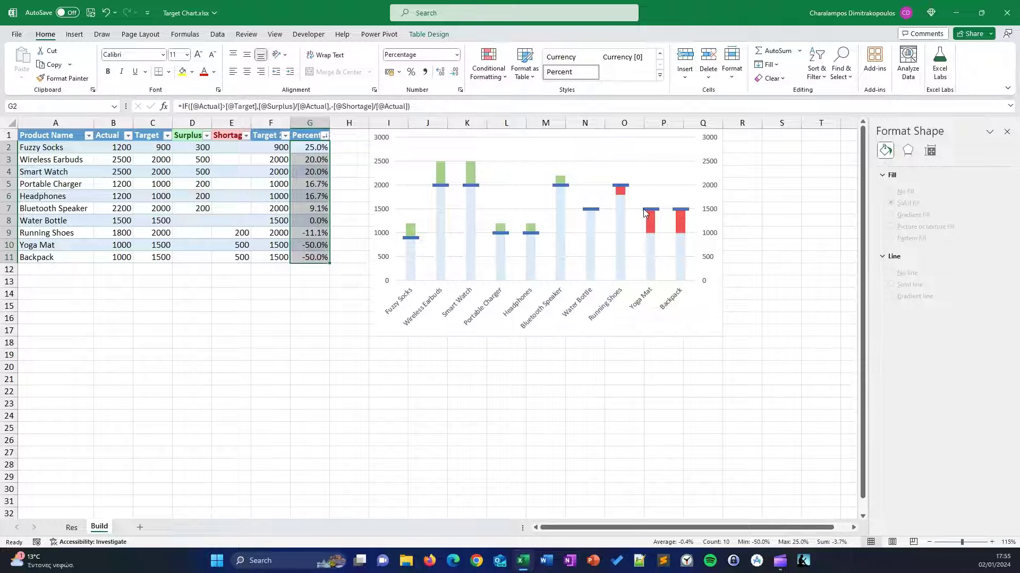
pyautogui.click(317, 291)
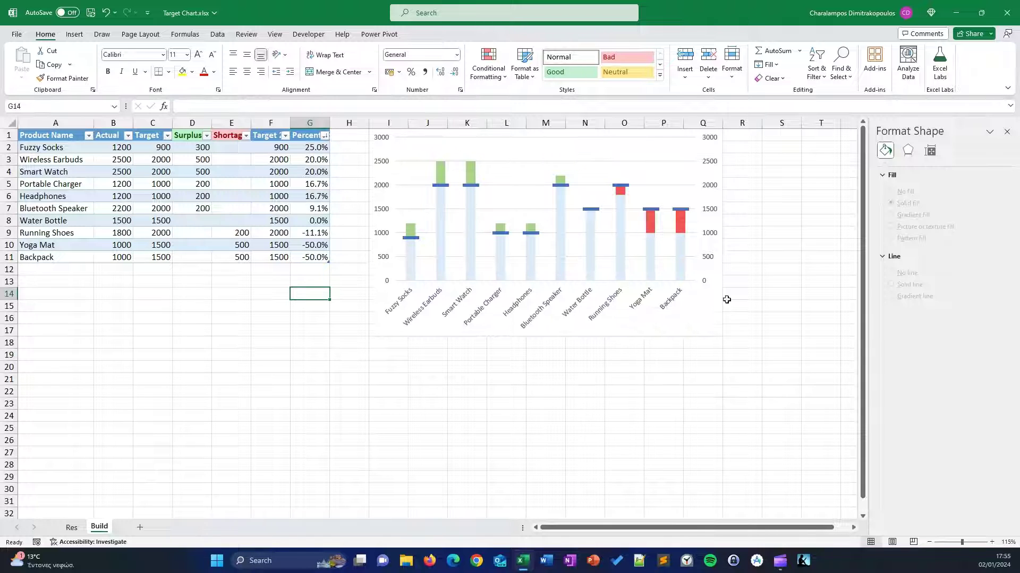
# Reposition and enlarge the chart so that it spans about columns H to R and rows 2 to 23.
pyautogui.click(630, 333)
pyautogui.moveTo(704, 312); pyautogui.dragTo(763, 408)
pyautogui.click(782, 295)
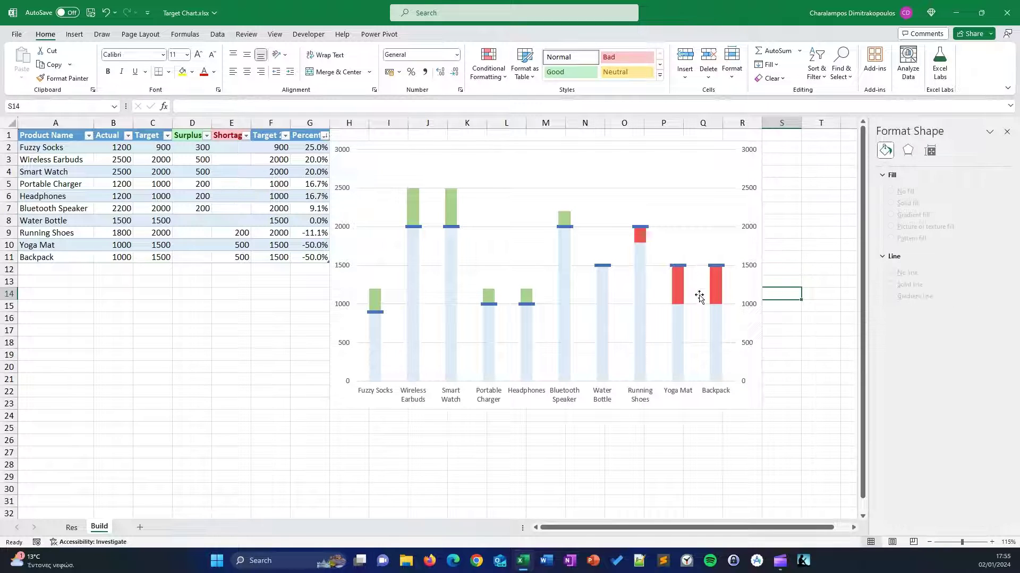
# Add data labels to the green Surplus columns.
pyautogui.click(414, 212)
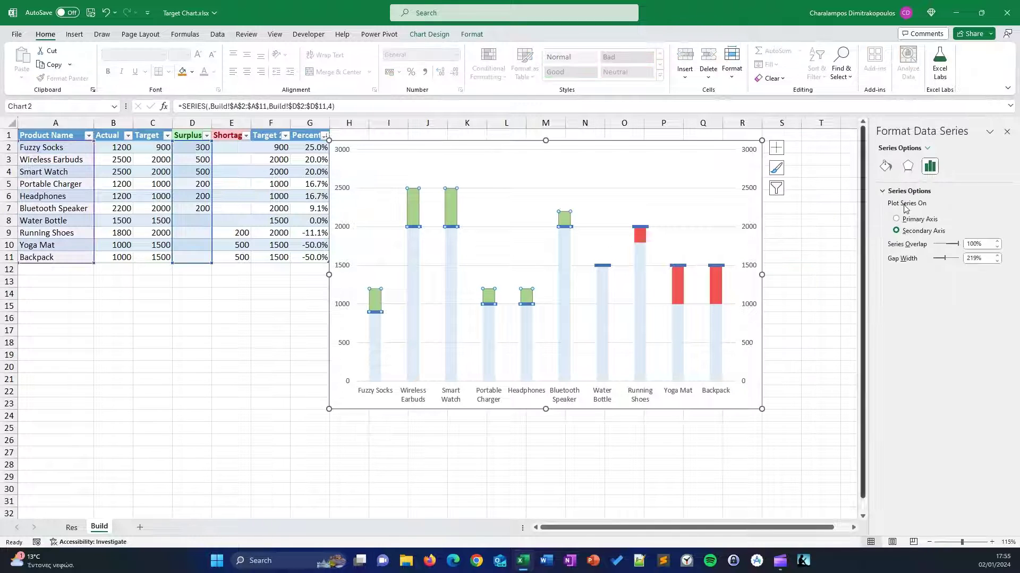
pyautogui.click(775, 147)
pyautogui.click(802, 193)
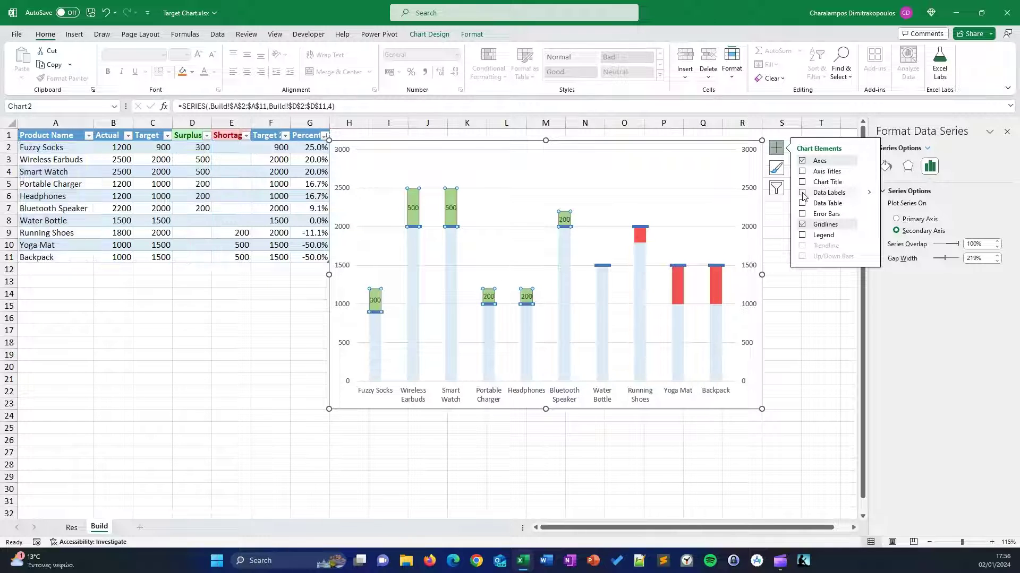
pyautogui.click(869, 193)
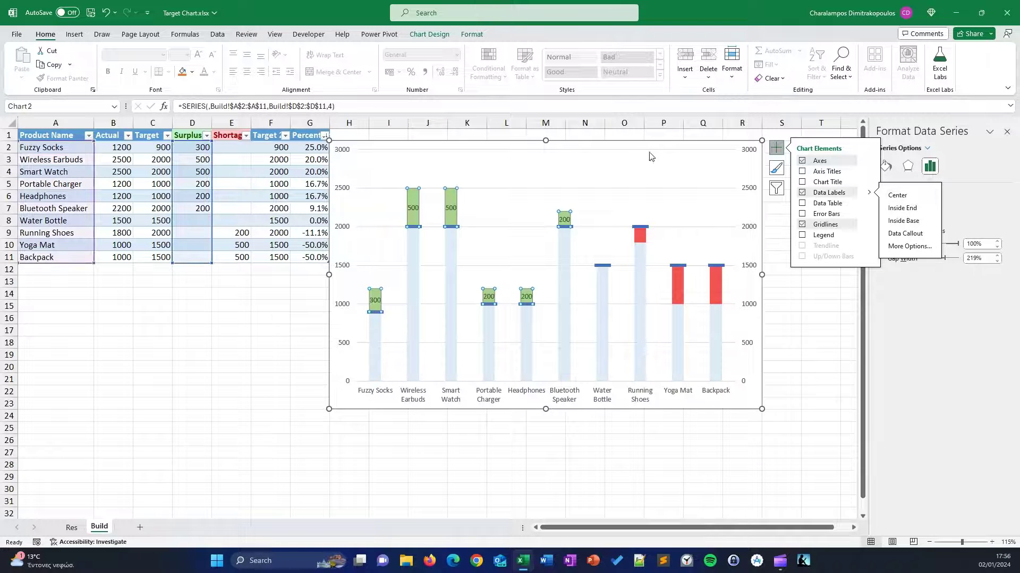
# Make the Surplus data labels bold and give their text a near-white theme color.
pyautogui.click(454, 187)
pyautogui.click(451, 211)
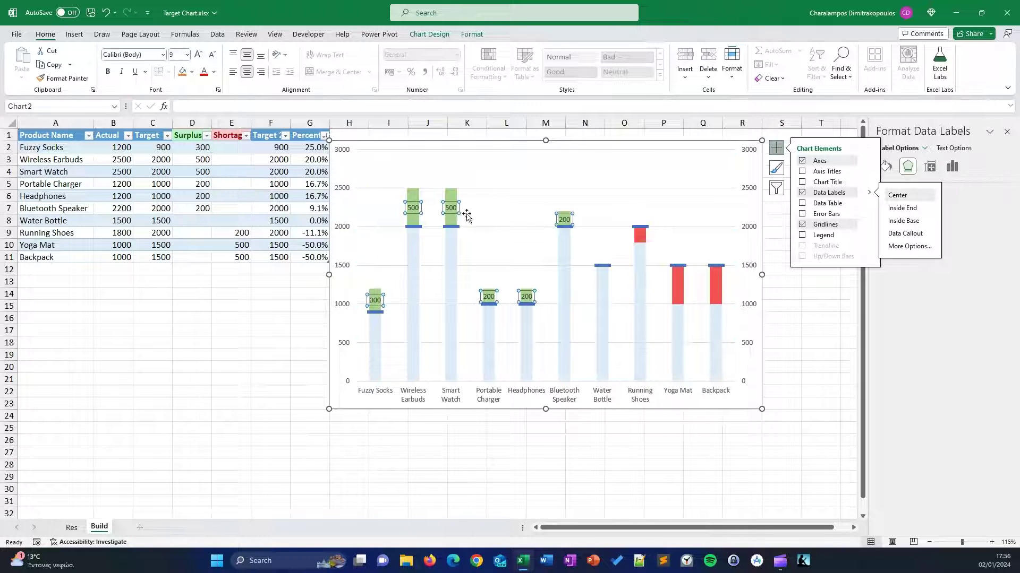
pyautogui.hotkey('ctrl', 'b')
pyautogui.click(958, 150)
pyautogui.click(776, 147)
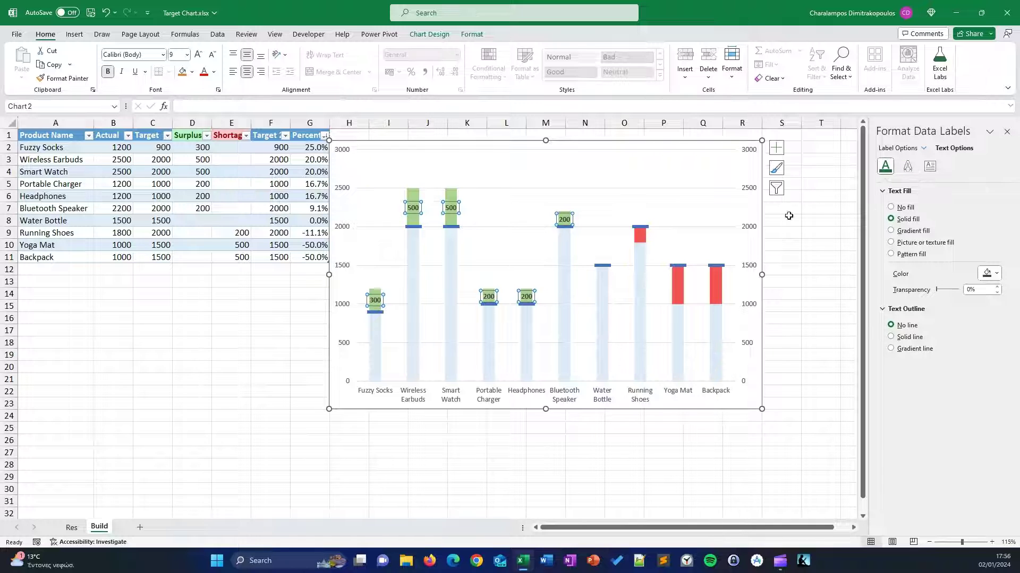
pyautogui.click(988, 273)
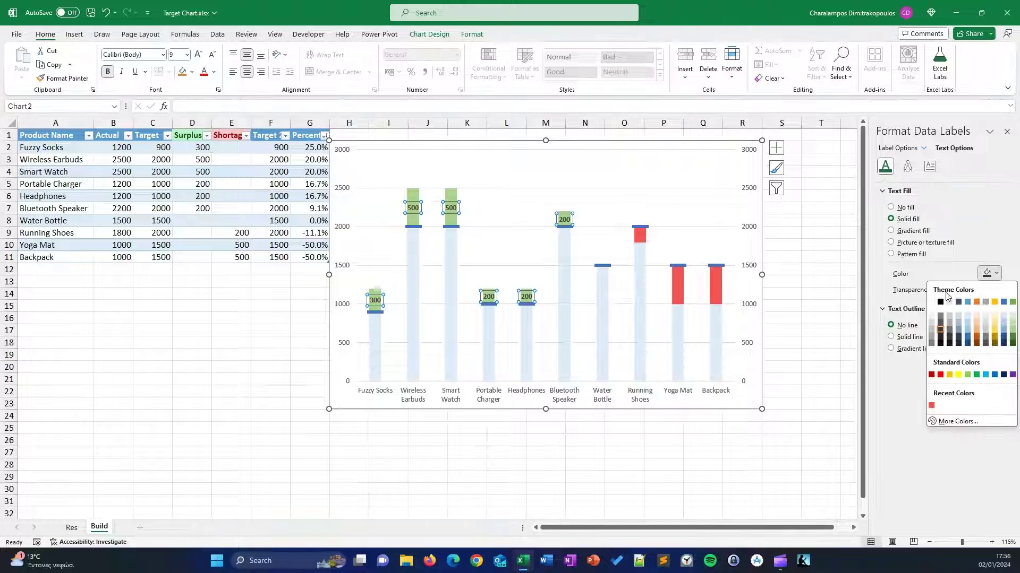
pyautogui.click(932, 318)
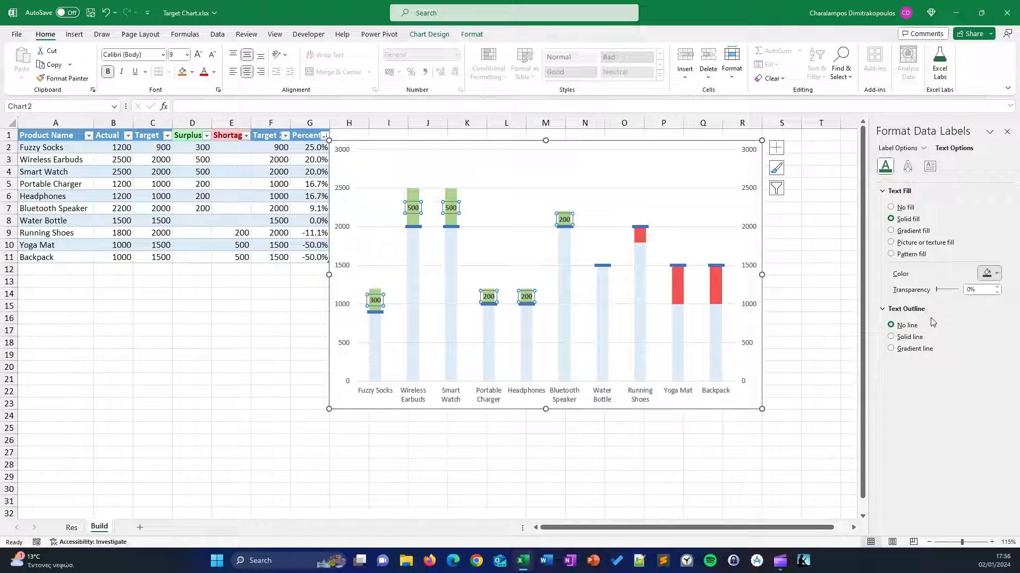
pyautogui.click(810, 261)
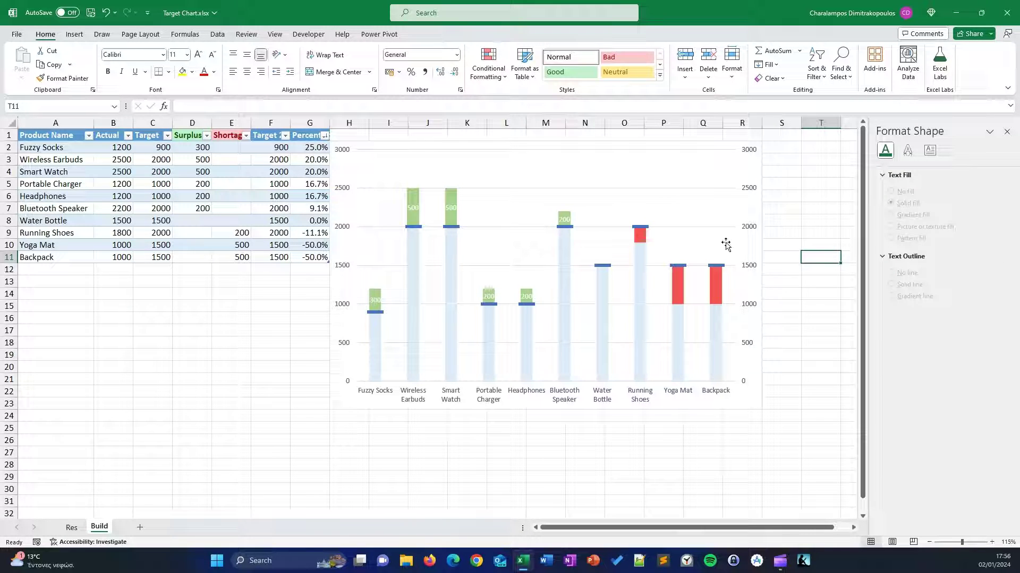
# Select the red Shortage columns (Series 5) and add centered data labels to them.
pyautogui.click(639, 238)
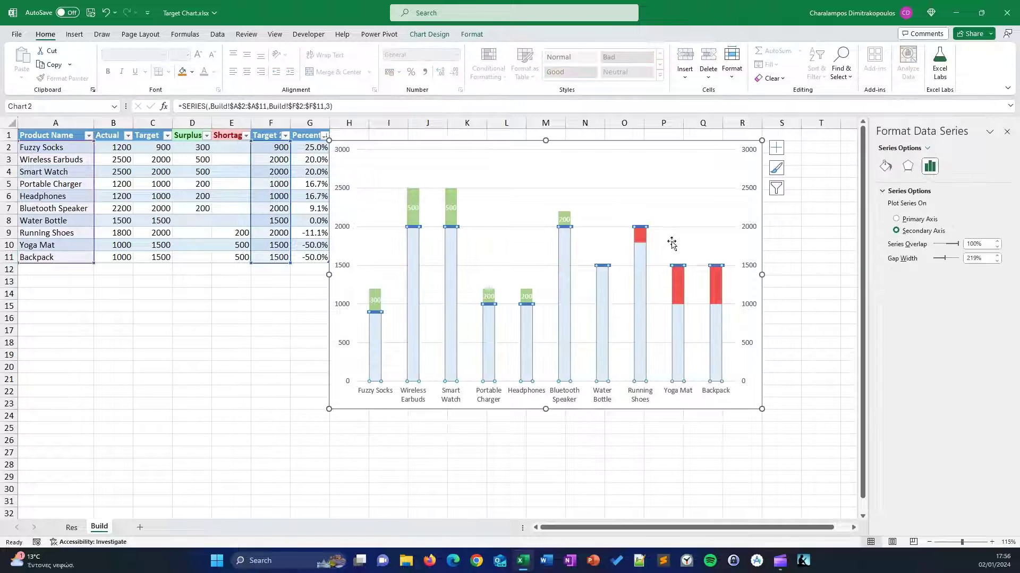
pyautogui.click(927, 148)
pyautogui.click(935, 244)
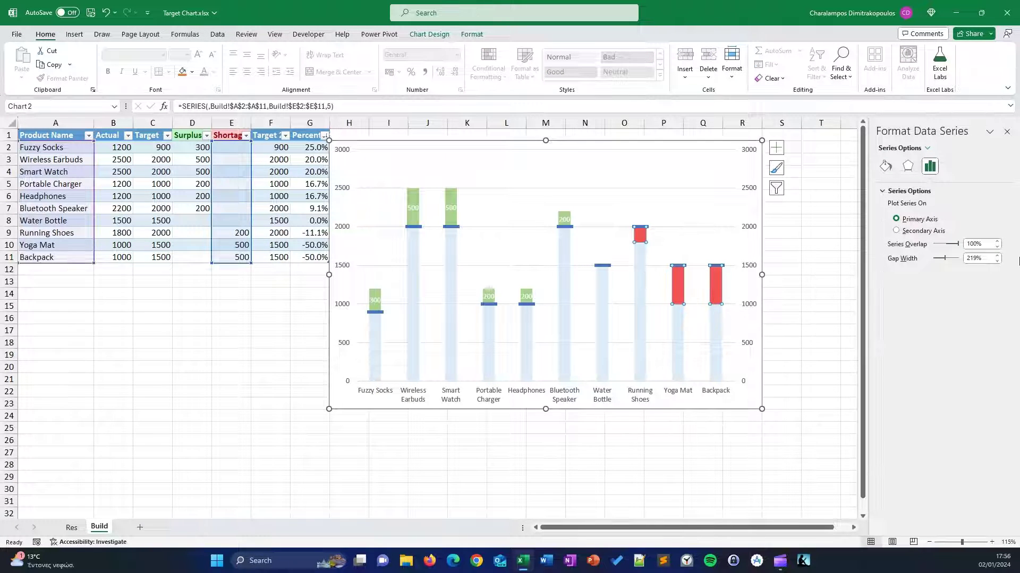
pyautogui.click(885, 166)
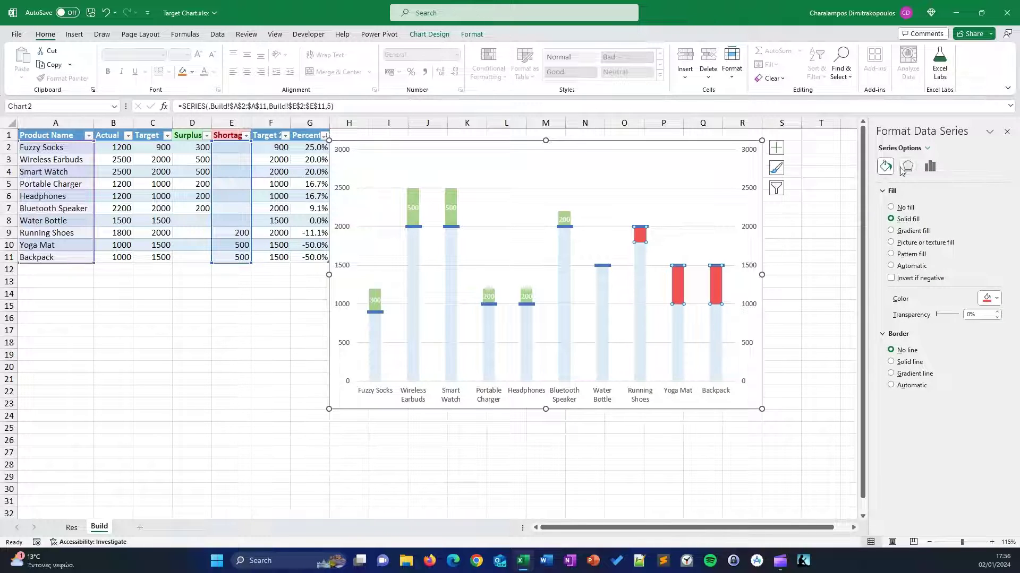
pyautogui.click(930, 166)
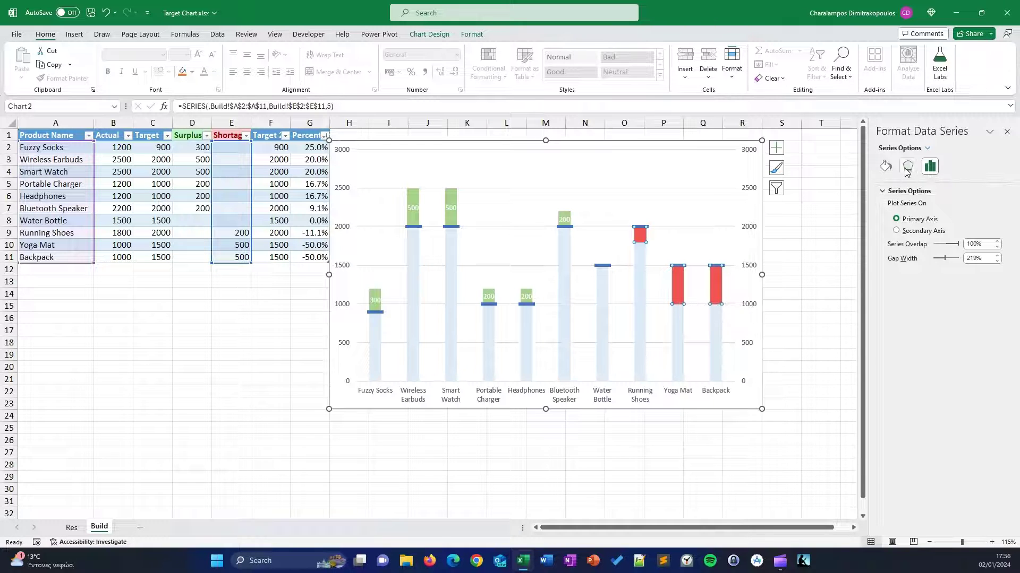
pyautogui.click(928, 148)
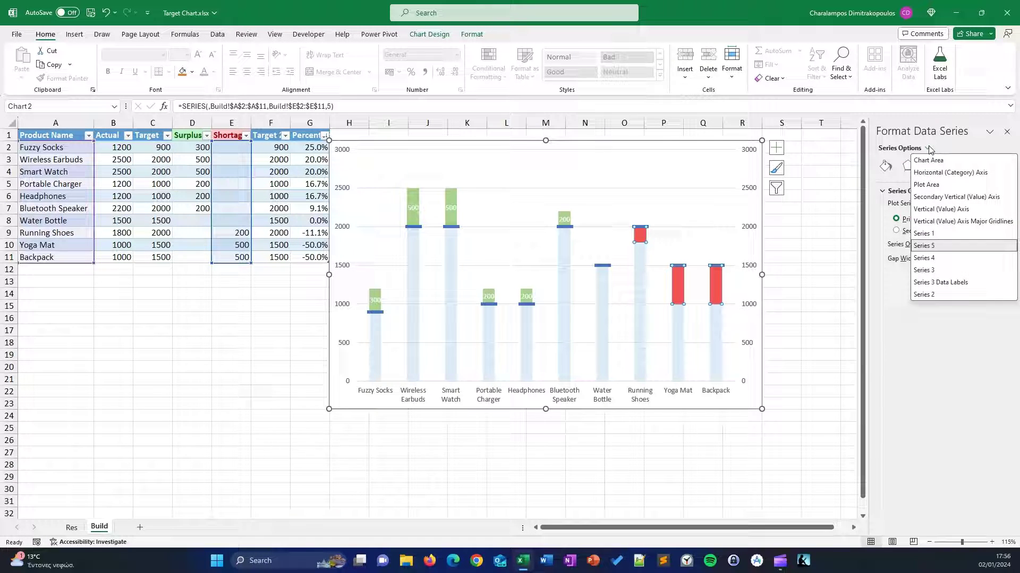
pyautogui.click(935, 246)
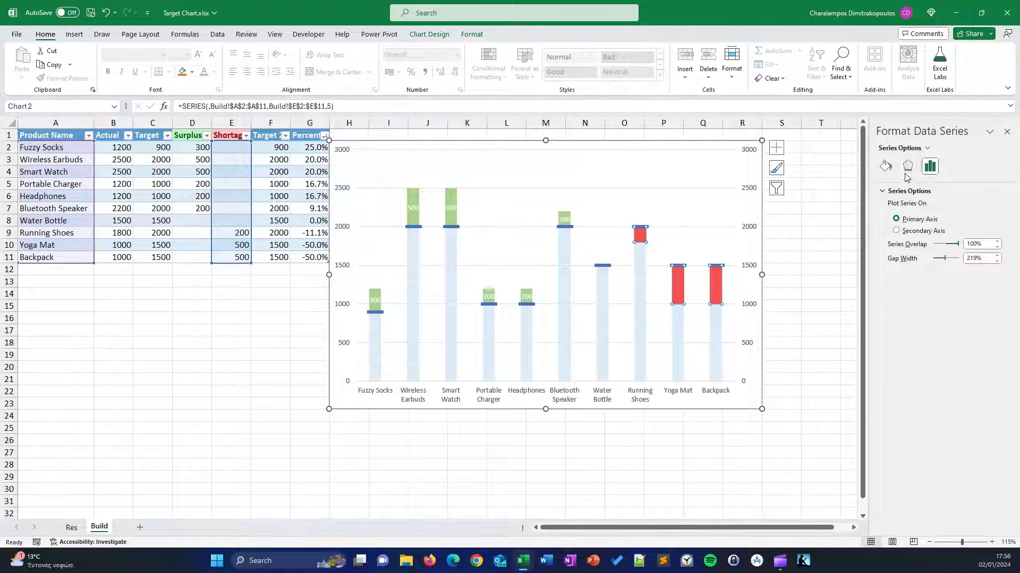
pyautogui.click(908, 167)
pyautogui.click(885, 167)
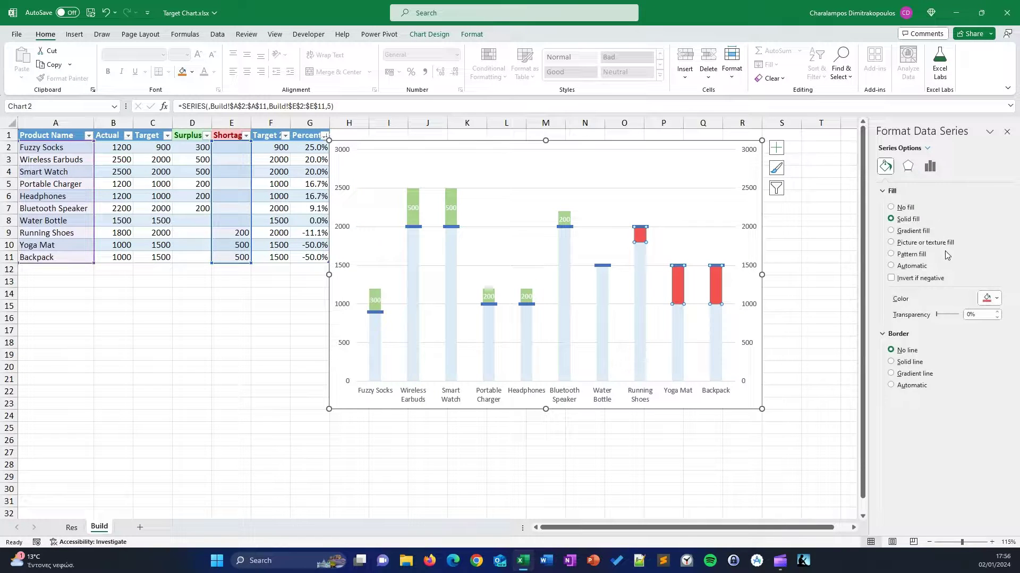
pyautogui.click(776, 148)
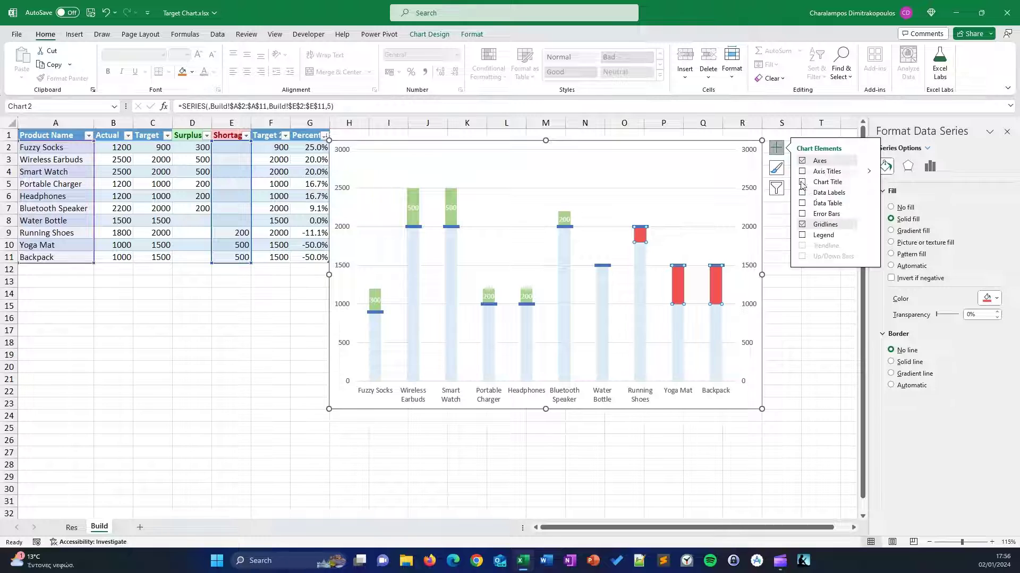
pyautogui.click(869, 192)
pyautogui.click(898, 196)
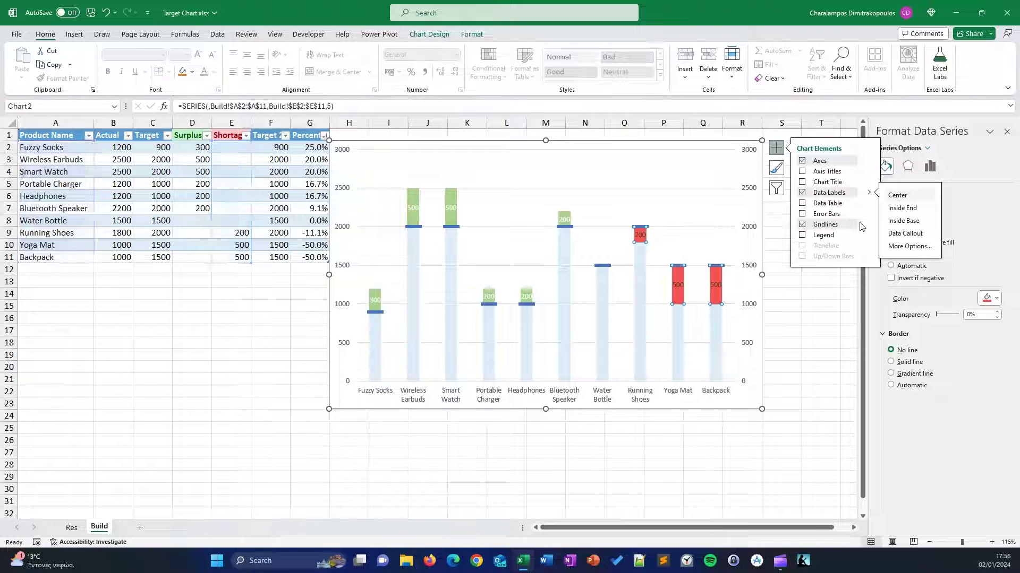
# Give the Shortage data labels' text a near-white theme color.
pyautogui.click(685, 283)
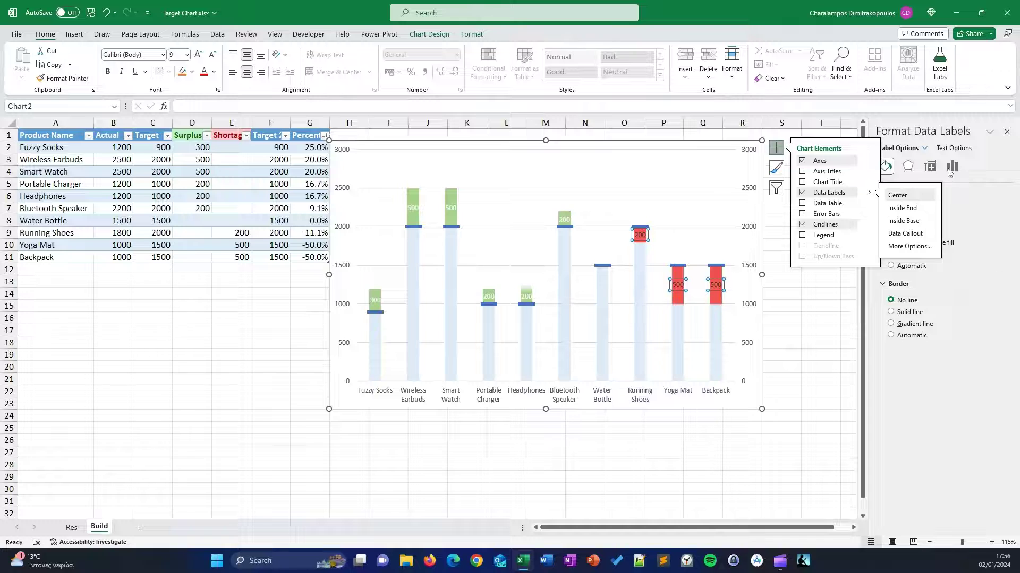
pyautogui.click(954, 150)
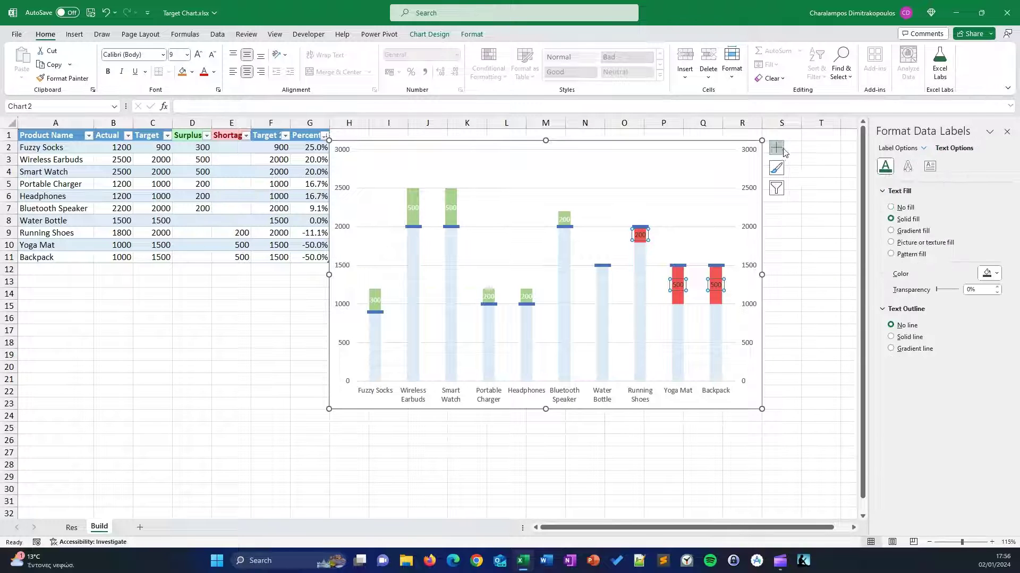
pyautogui.click(997, 274)
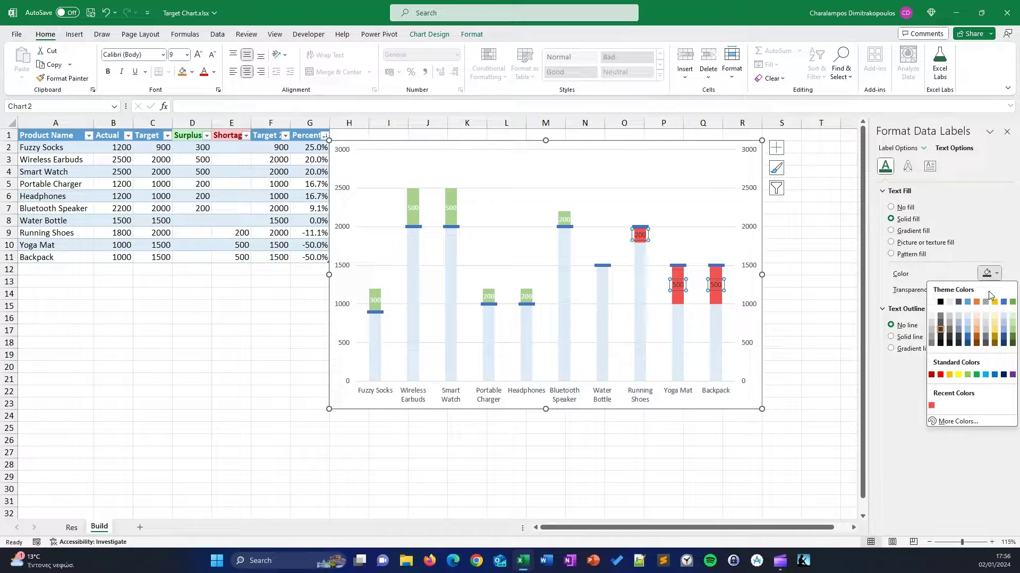
pyautogui.click(931, 316)
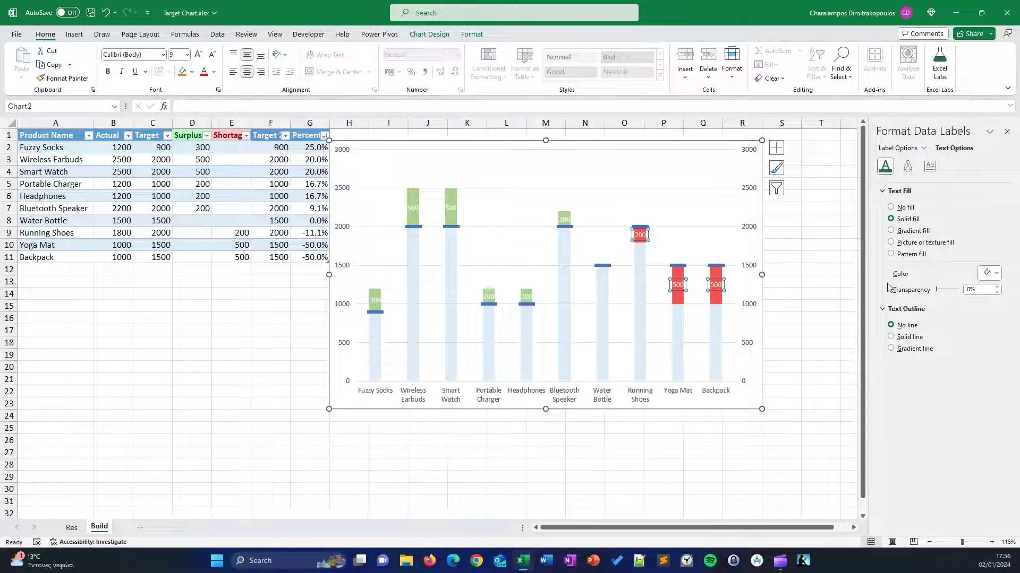
pyautogui.click(818, 321)
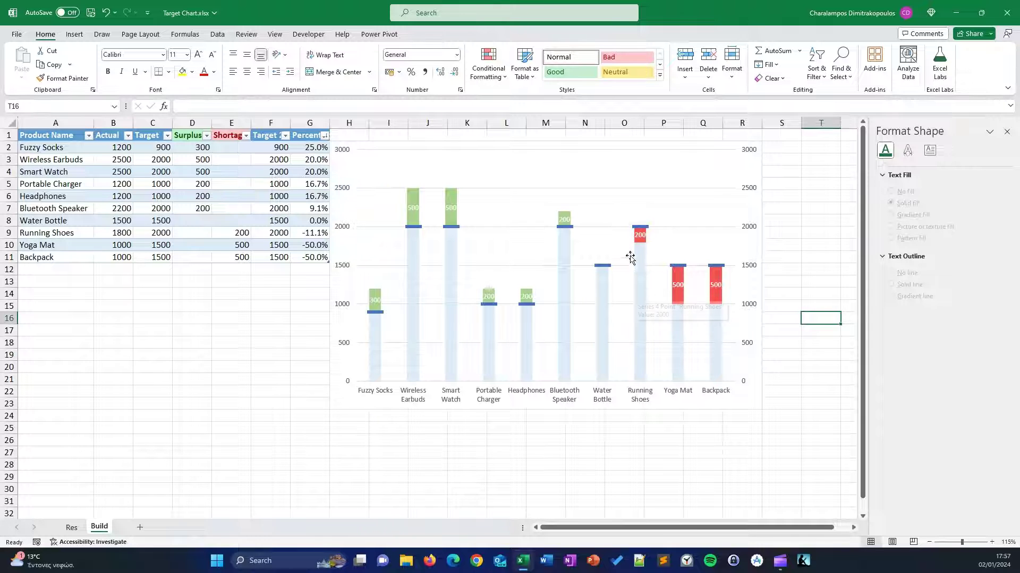
# Set the gap width of the secondary-axis columns to 100% through Series 4, the second target column in F.
pyautogui.click(641, 279)
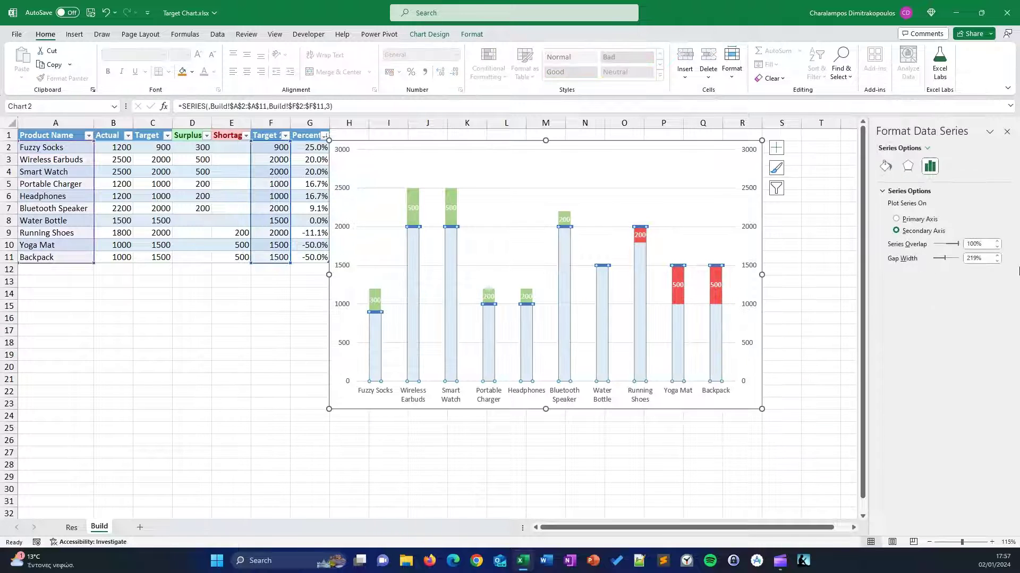
pyautogui.click(964, 259)
pyautogui.press('Return')
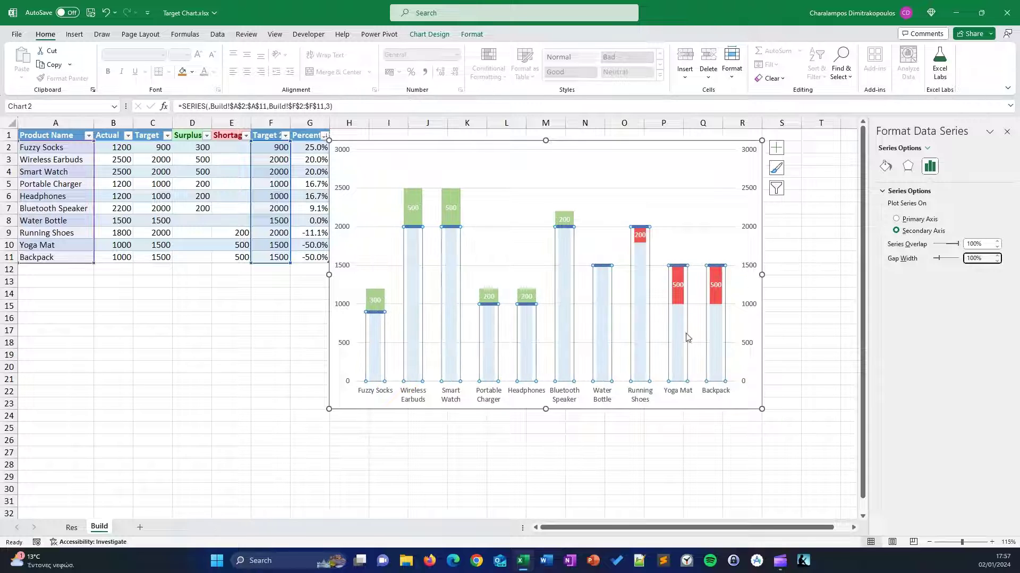
pyautogui.click(812, 303)
# Select the Actual series on the primary axis and set its gap width to 100%.
pyautogui.click(689, 319)
pyautogui.click(928, 149)
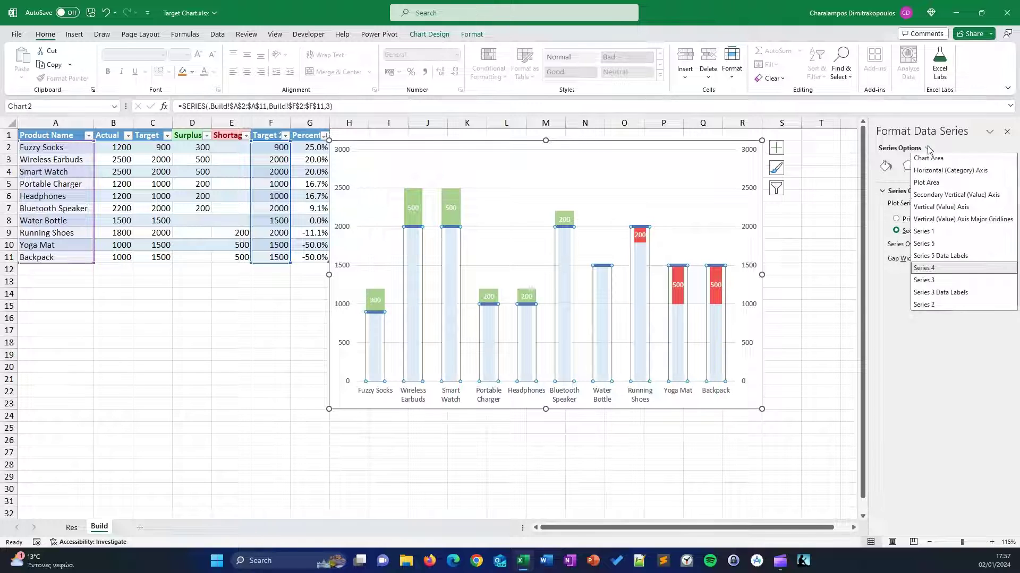
pyautogui.click(929, 246)
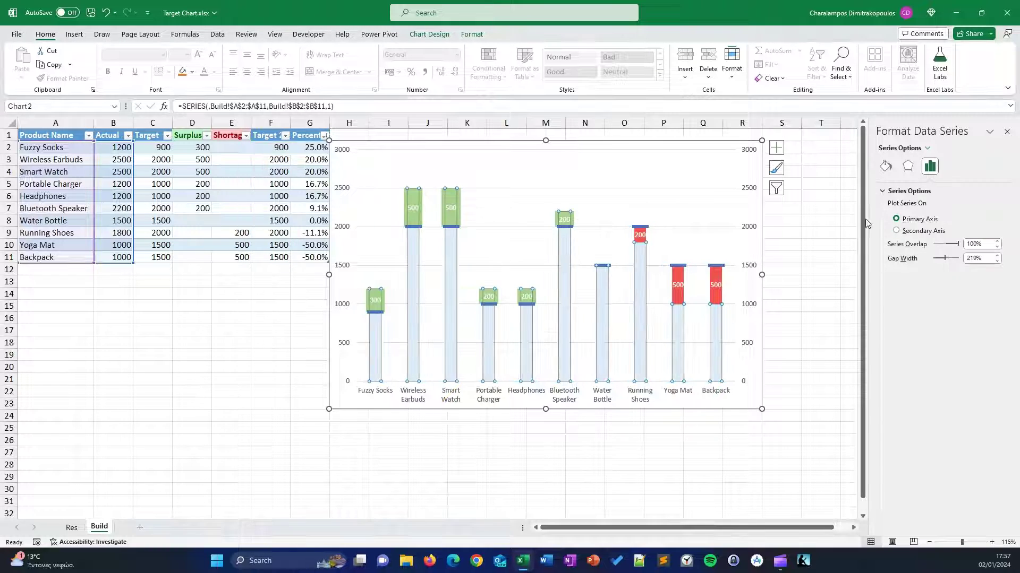
pyautogui.doubleClick(973, 259)
pyautogui.write('1')
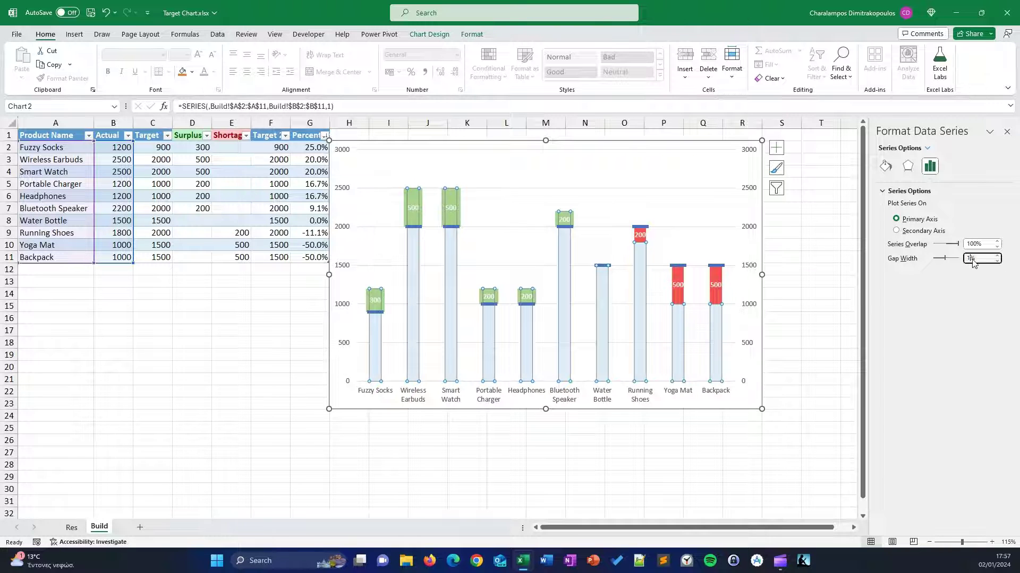
pyautogui.write('00')
pyautogui.press('Return')
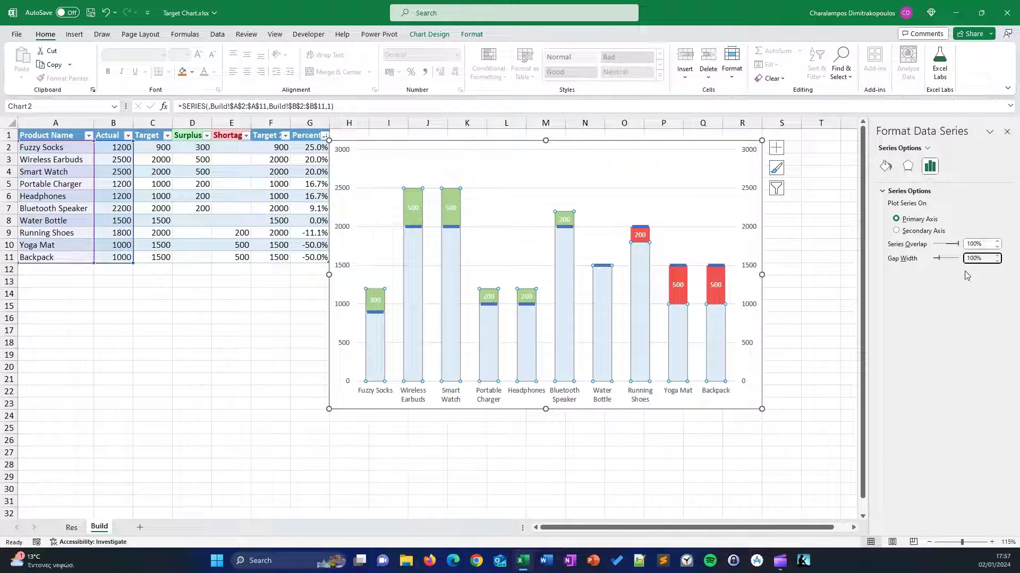
# Delete the chart's secondary vertical axis so only the primary axis scale remains.
pyautogui.click(781, 275)
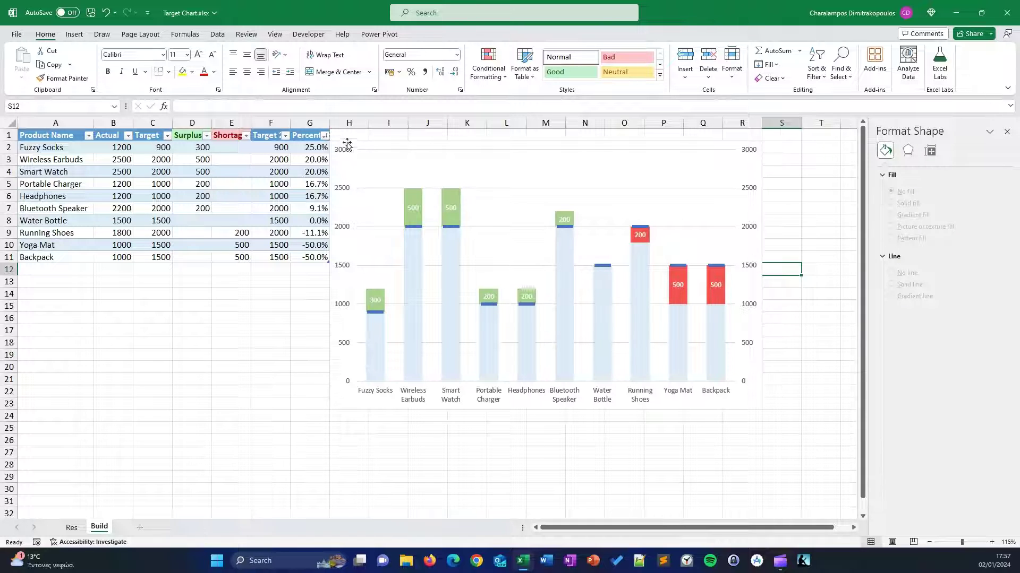
pyautogui.click(756, 215)
pyautogui.click(747, 206)
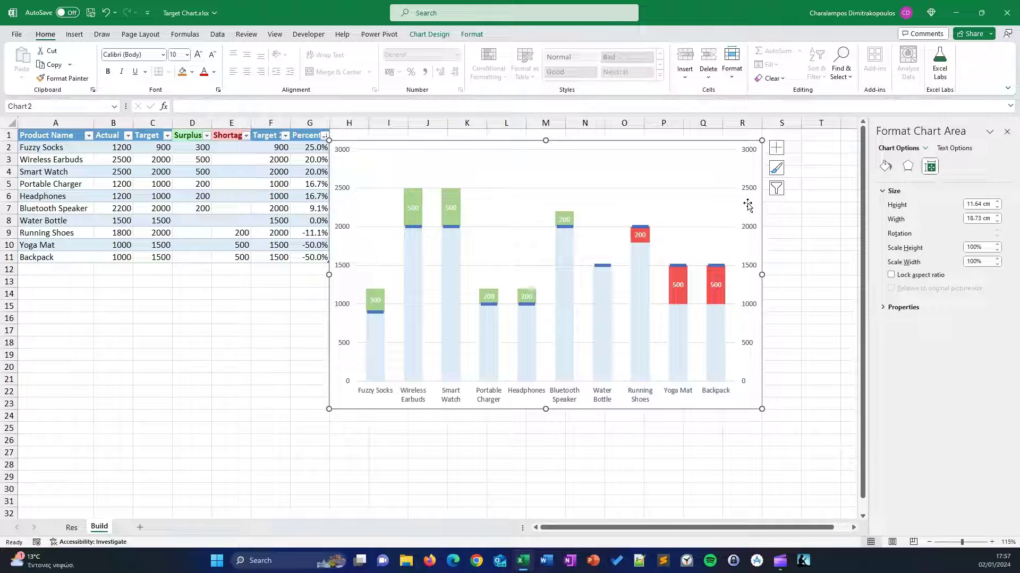
pyautogui.click(821, 294)
pyautogui.click(756, 217)
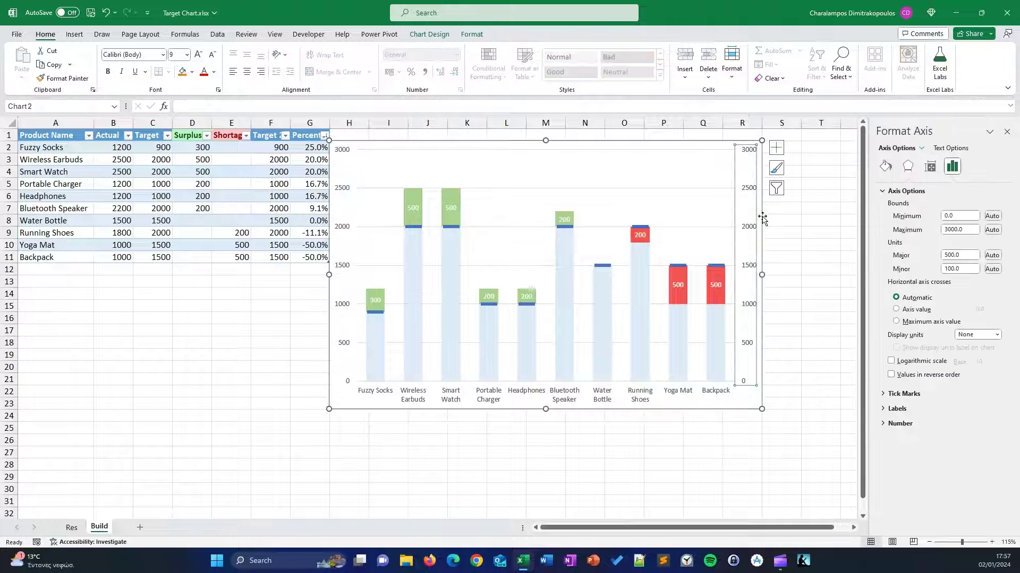
pyautogui.press('Delete')
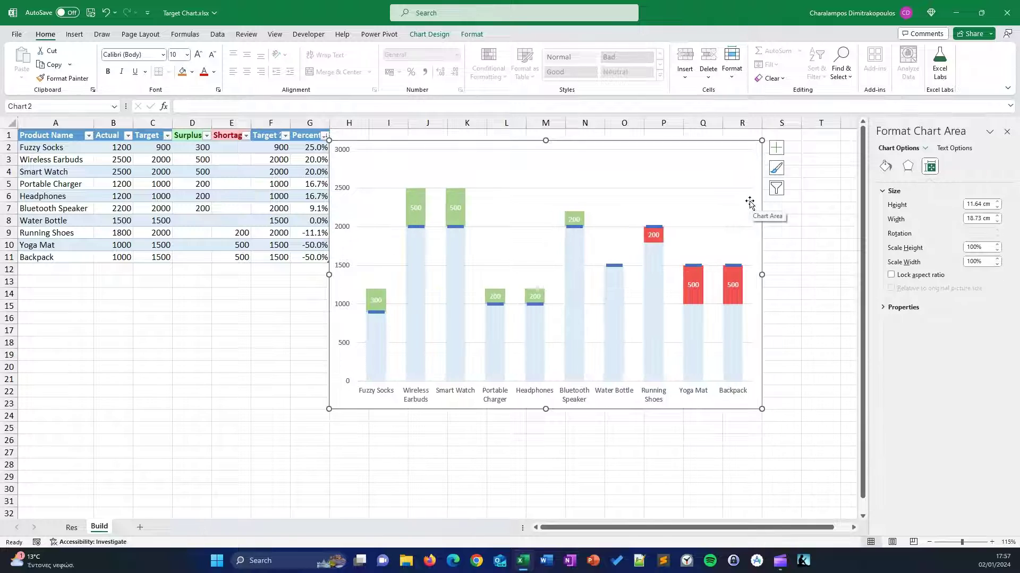
# Draw a short horizontal straight line about 1.31 cm wide on the sheet below the table.
pyautogui.click(656, 228)
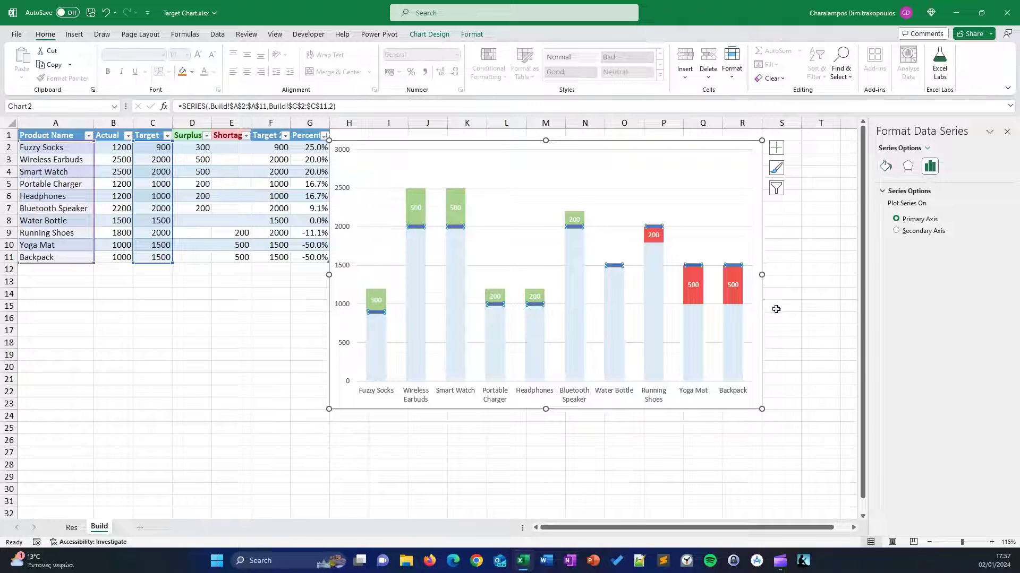
pyautogui.click(812, 317)
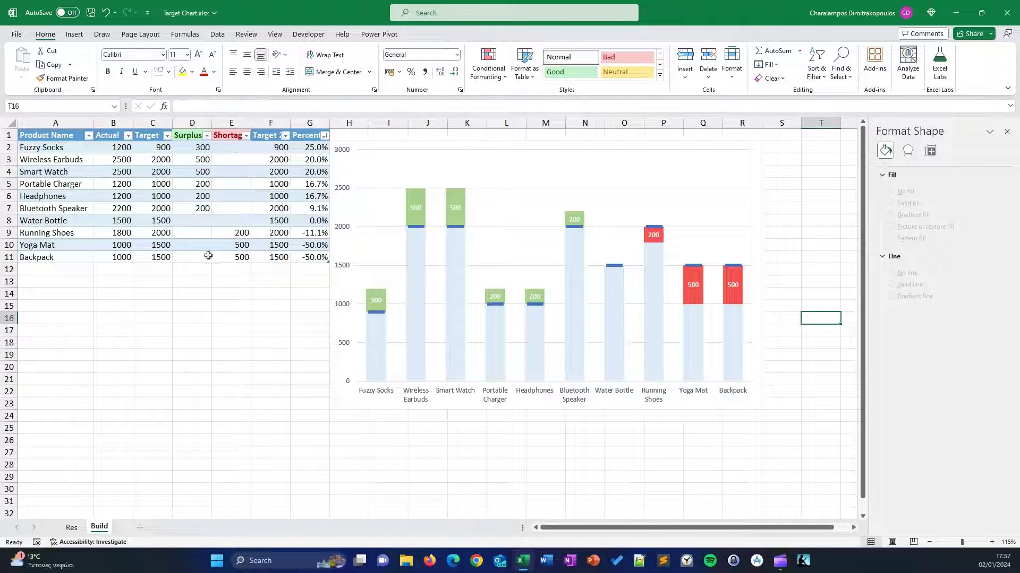
pyautogui.click(79, 36)
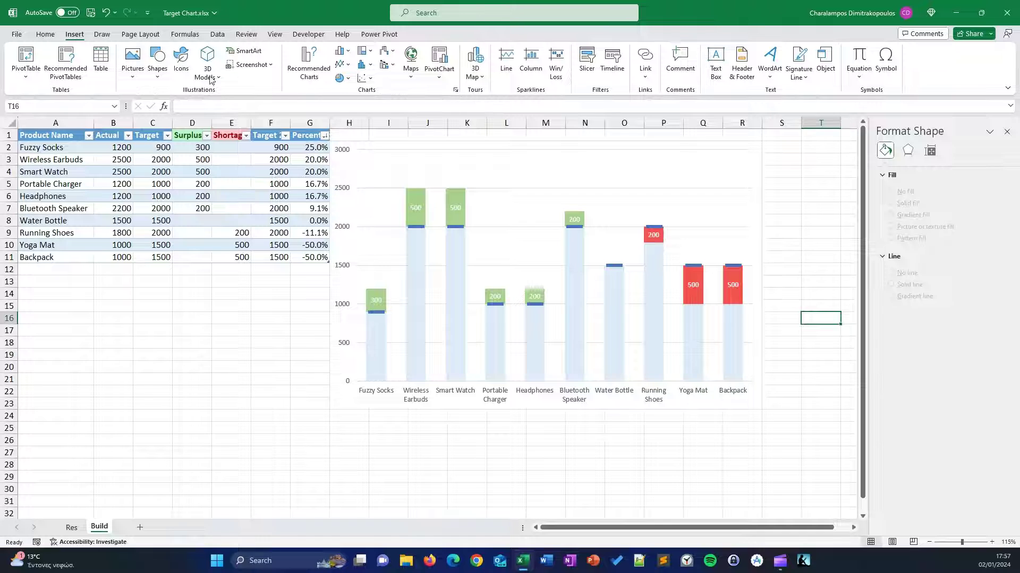
pyautogui.click(157, 81)
pyautogui.click(170, 112)
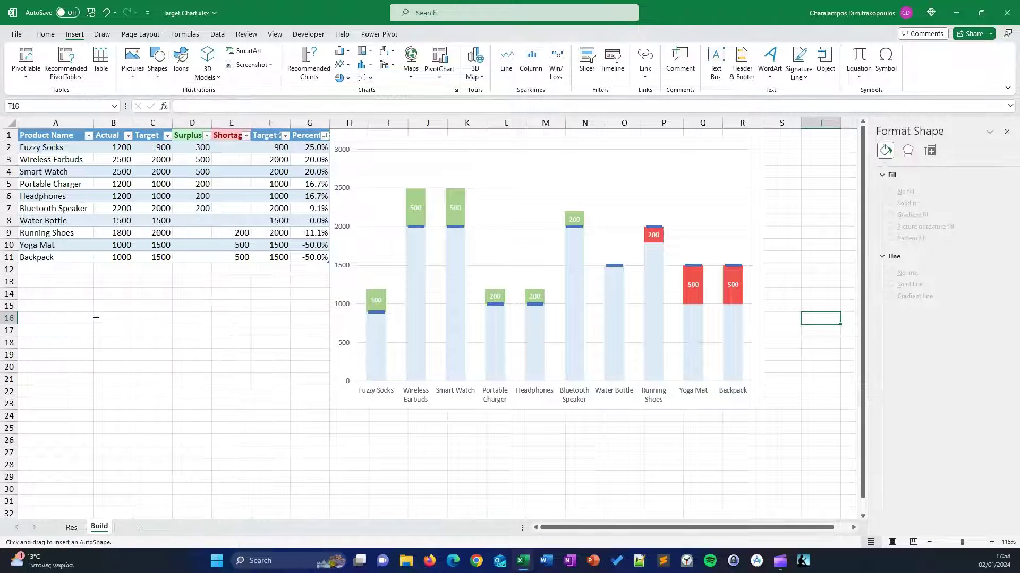
pyautogui.moveTo(97, 313); pyautogui.dragTo(426, 229)
pyautogui.moveTo(406, 232); pyautogui.dragTo(181, 308)
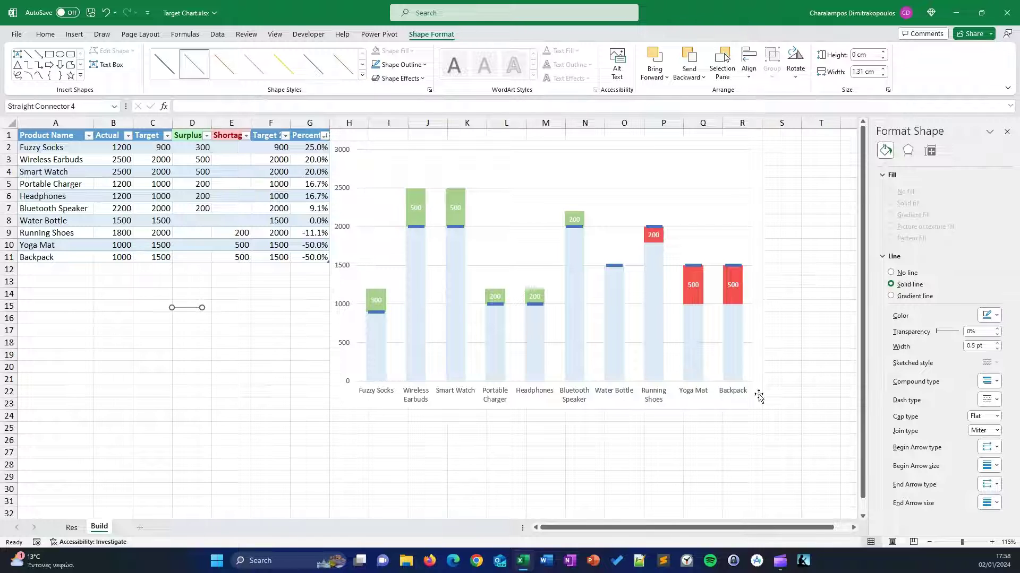
# Set the drawn line's width to 3 pt.
pyautogui.click(997, 382)
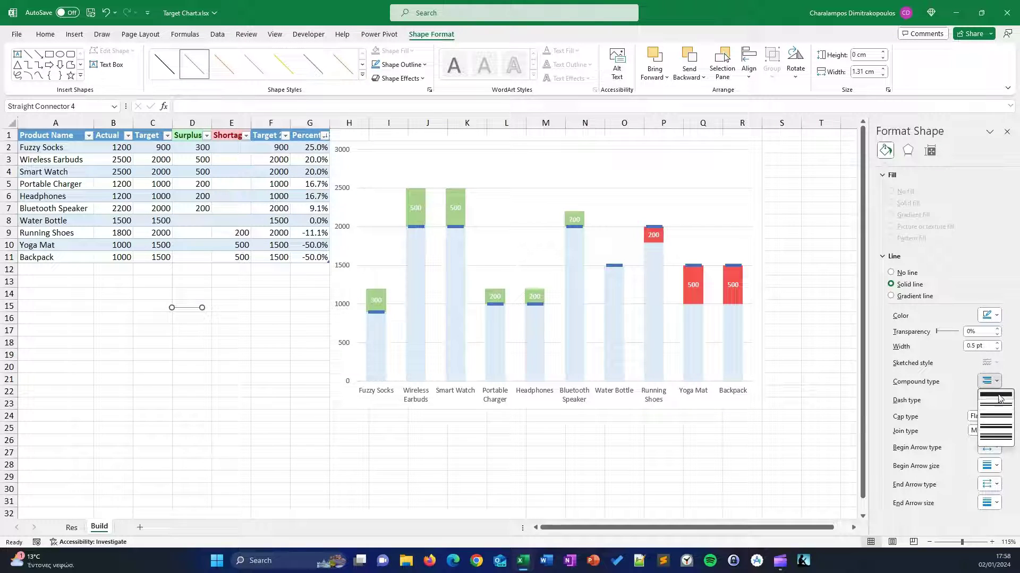
pyautogui.click(996, 349)
pyautogui.click(998, 343)
pyautogui.click(998, 344)
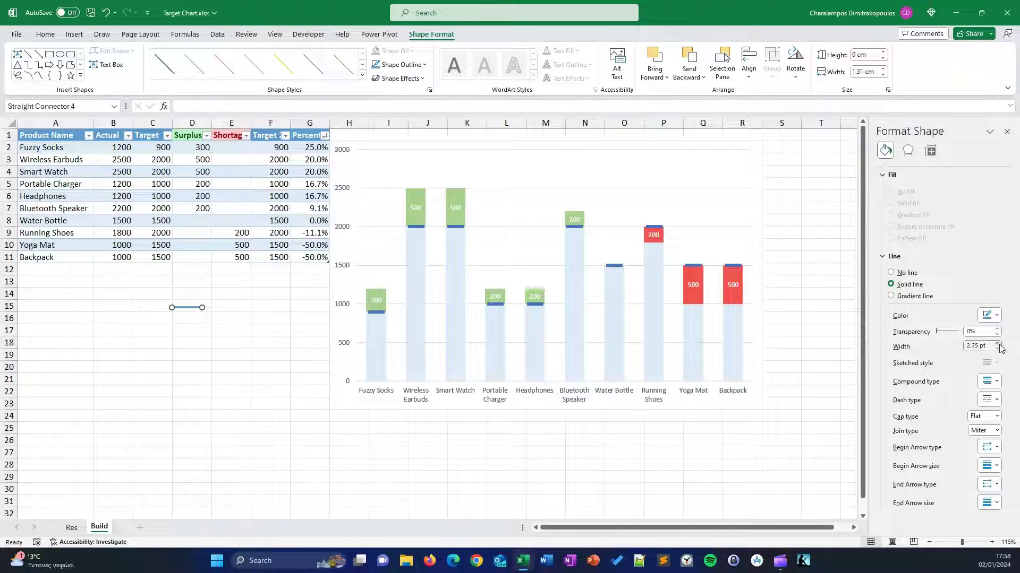
pyautogui.click(998, 343)
pyautogui.click(998, 343)
pyautogui.click(998, 343)
# Move the line below the Target 2 column and paste a copy of it onto the Target series as its markers.
pyautogui.moveTo(193, 308); pyautogui.dragTo(269, 313)
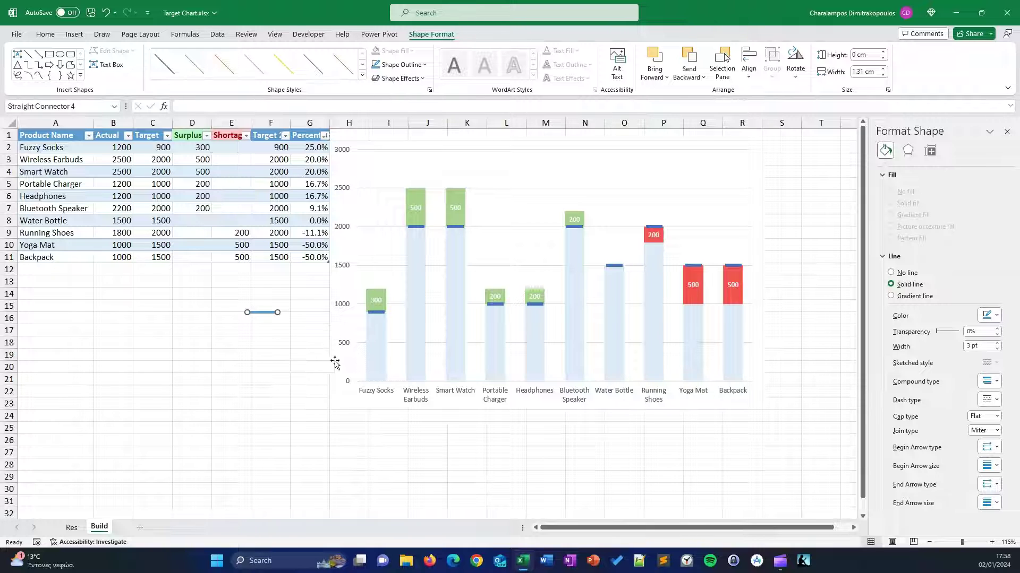
pyautogui.click(377, 313)
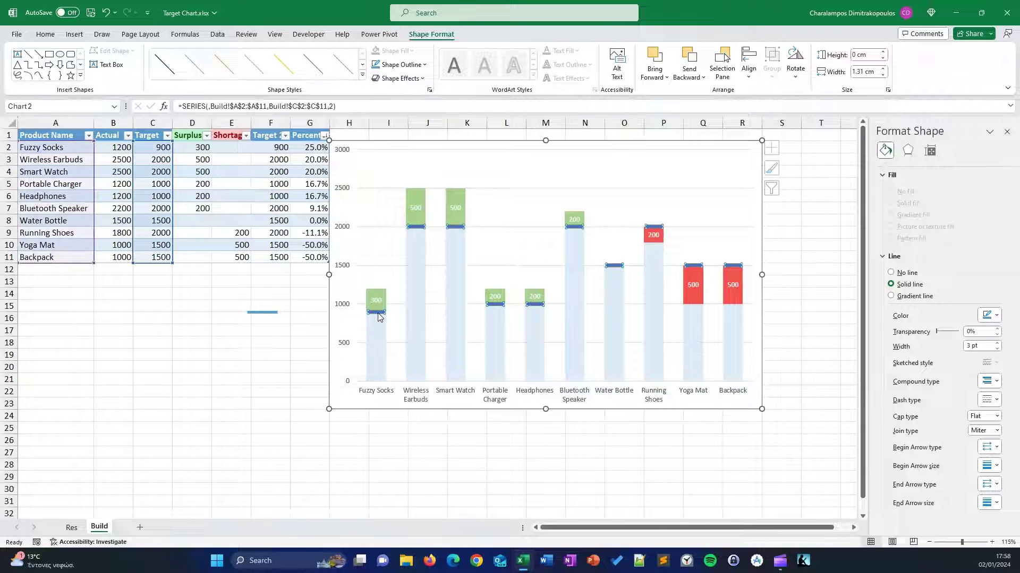
pyautogui.click(244, 413)
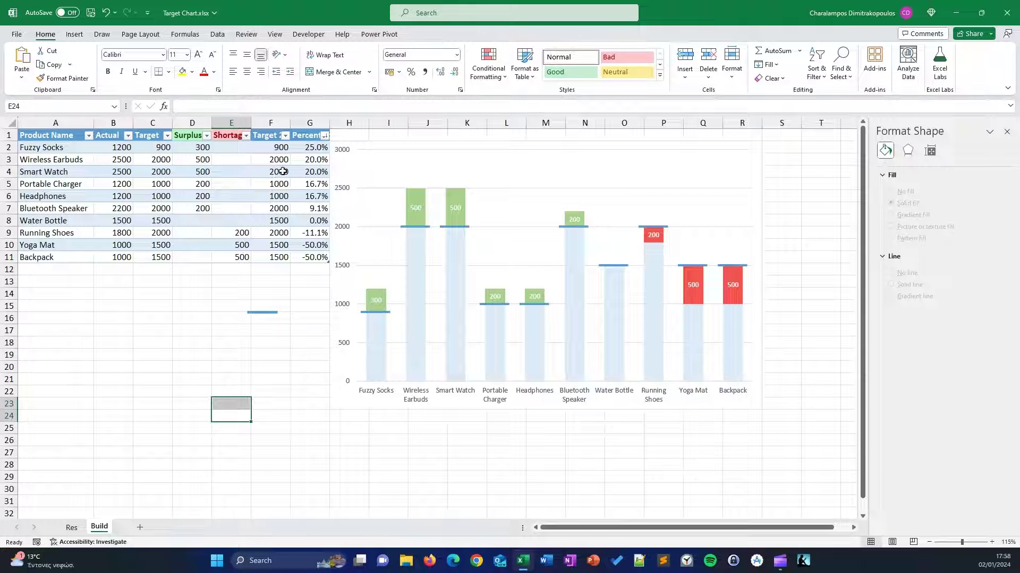
# Sort the table by Surplus from largest to smallest, and by Shortage from largest to smallest.
pyautogui.click(207, 136)
pyautogui.click(117, 164)
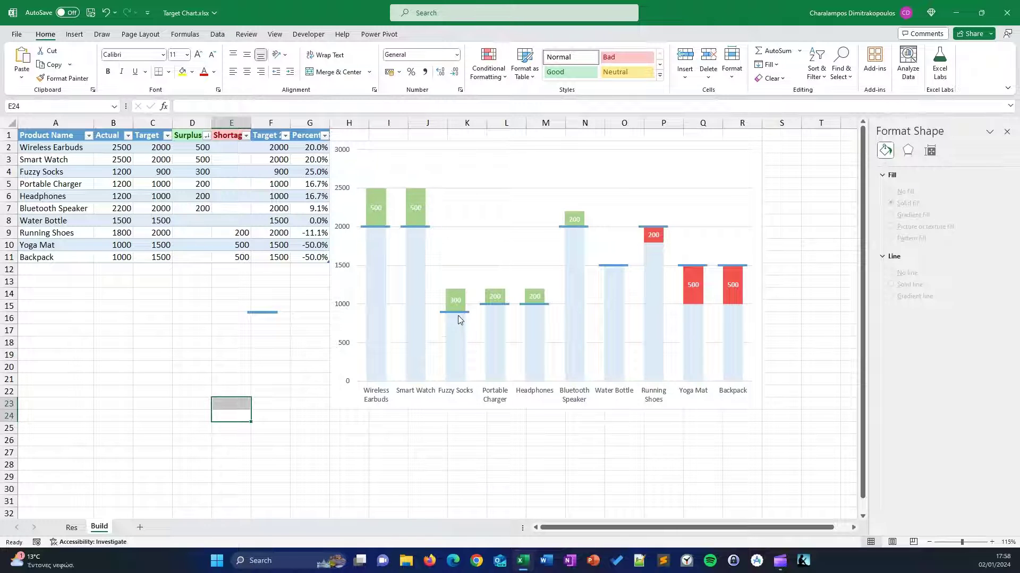
pyautogui.moveTo(257, 136); pyautogui.dragTo(242, 136)
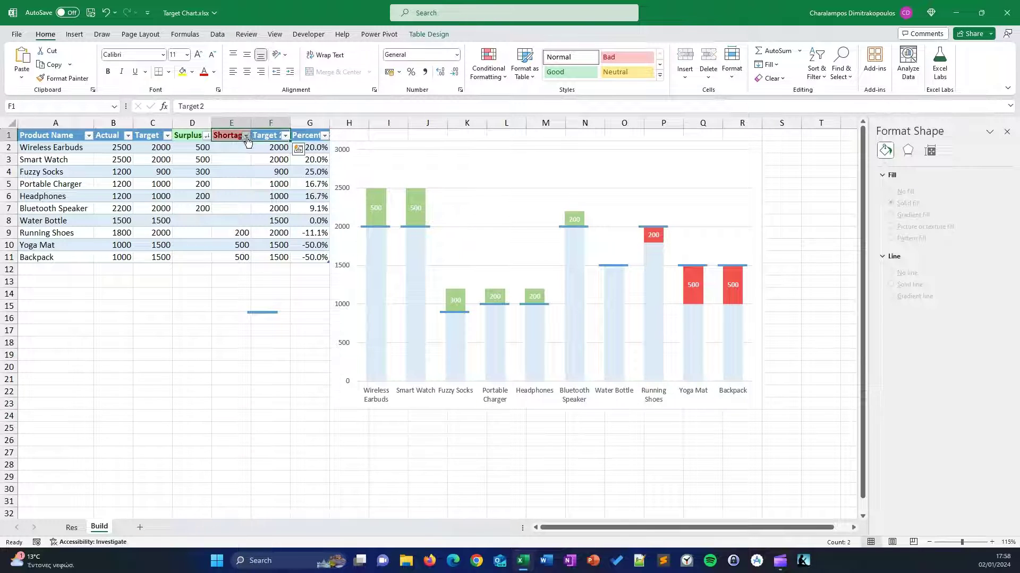
pyautogui.click(247, 137)
pyautogui.click(133, 162)
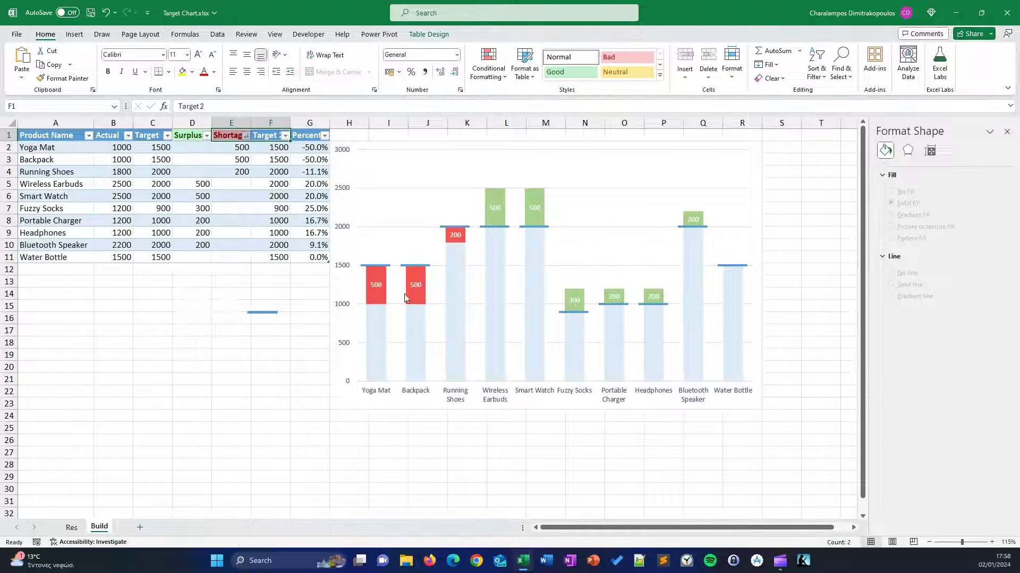
# Sort the table by Percentage from largest to smallest, and re-sort it from smallest to largest.
pyautogui.click(325, 136)
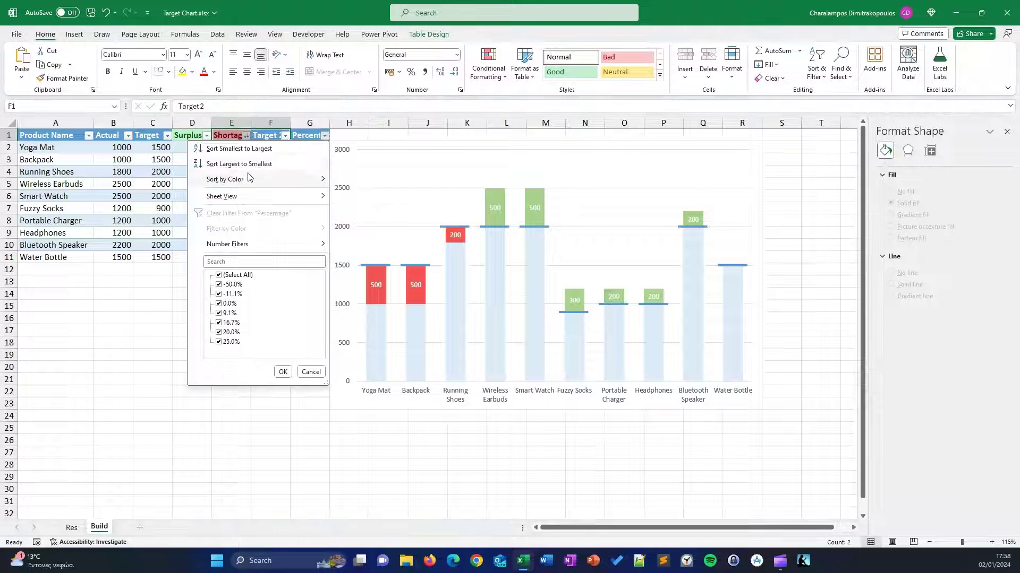
pyautogui.click(239, 164)
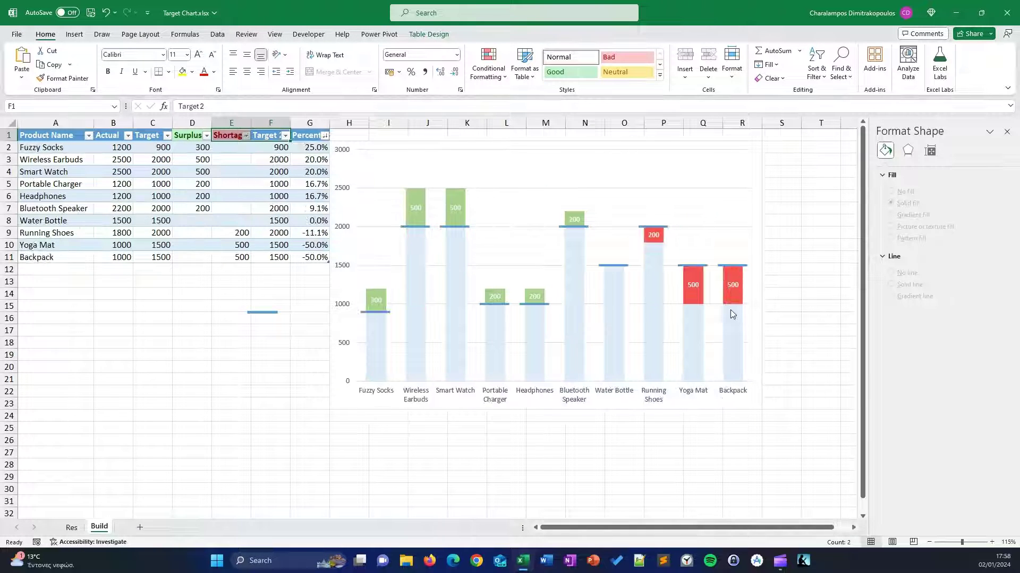
pyautogui.click(325, 137)
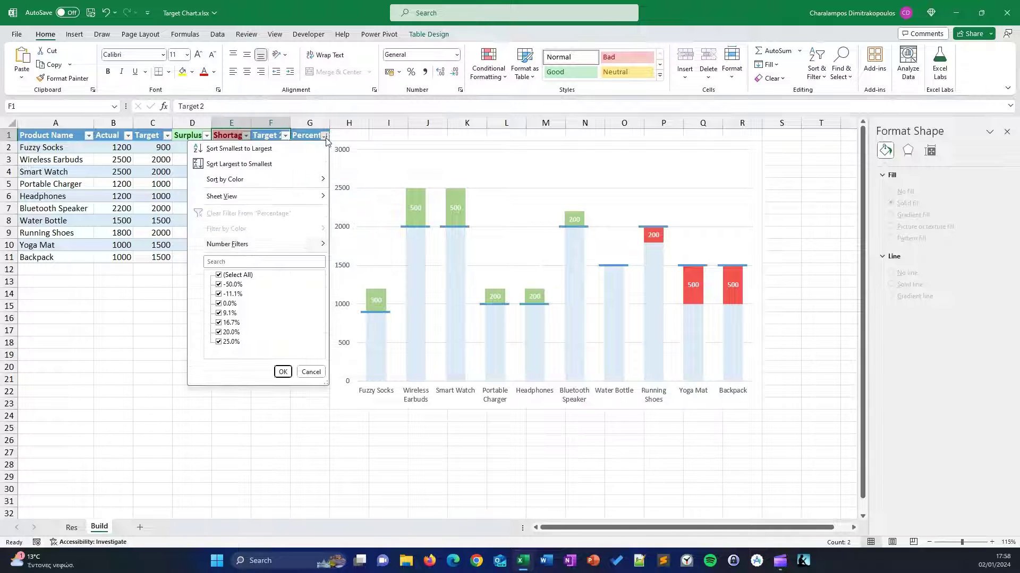
pyautogui.click(243, 146)
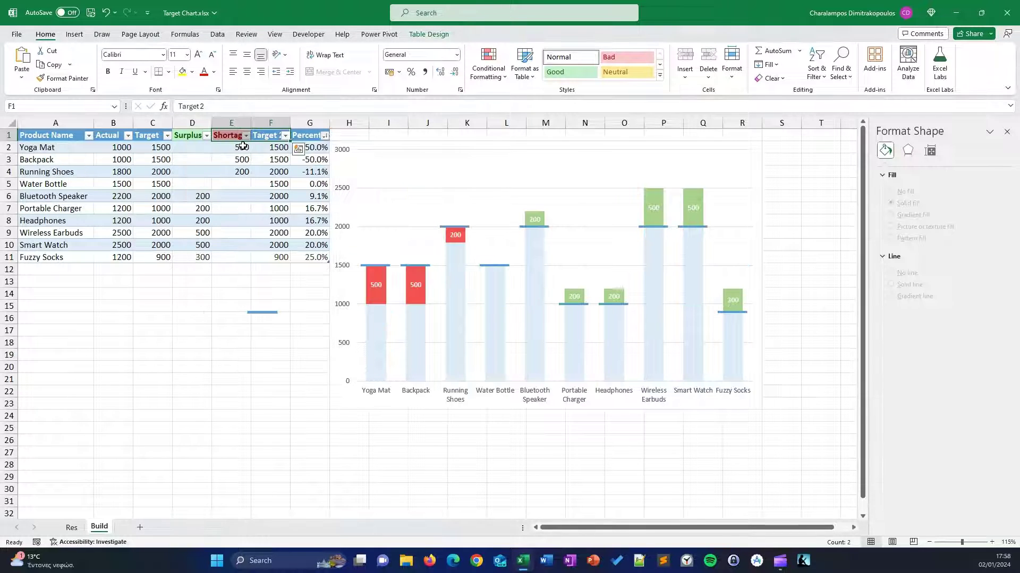
pyautogui.click(280, 391)
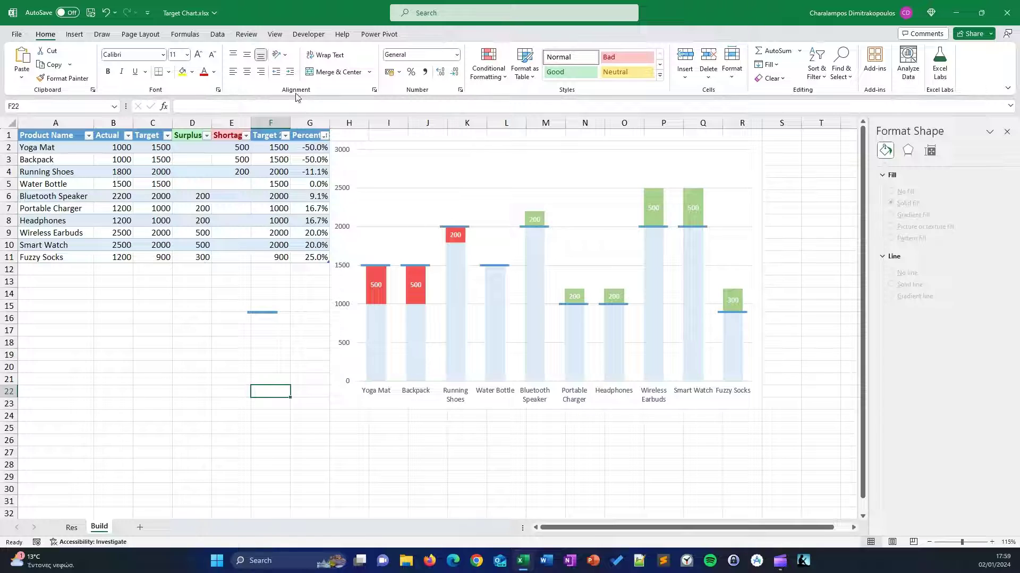